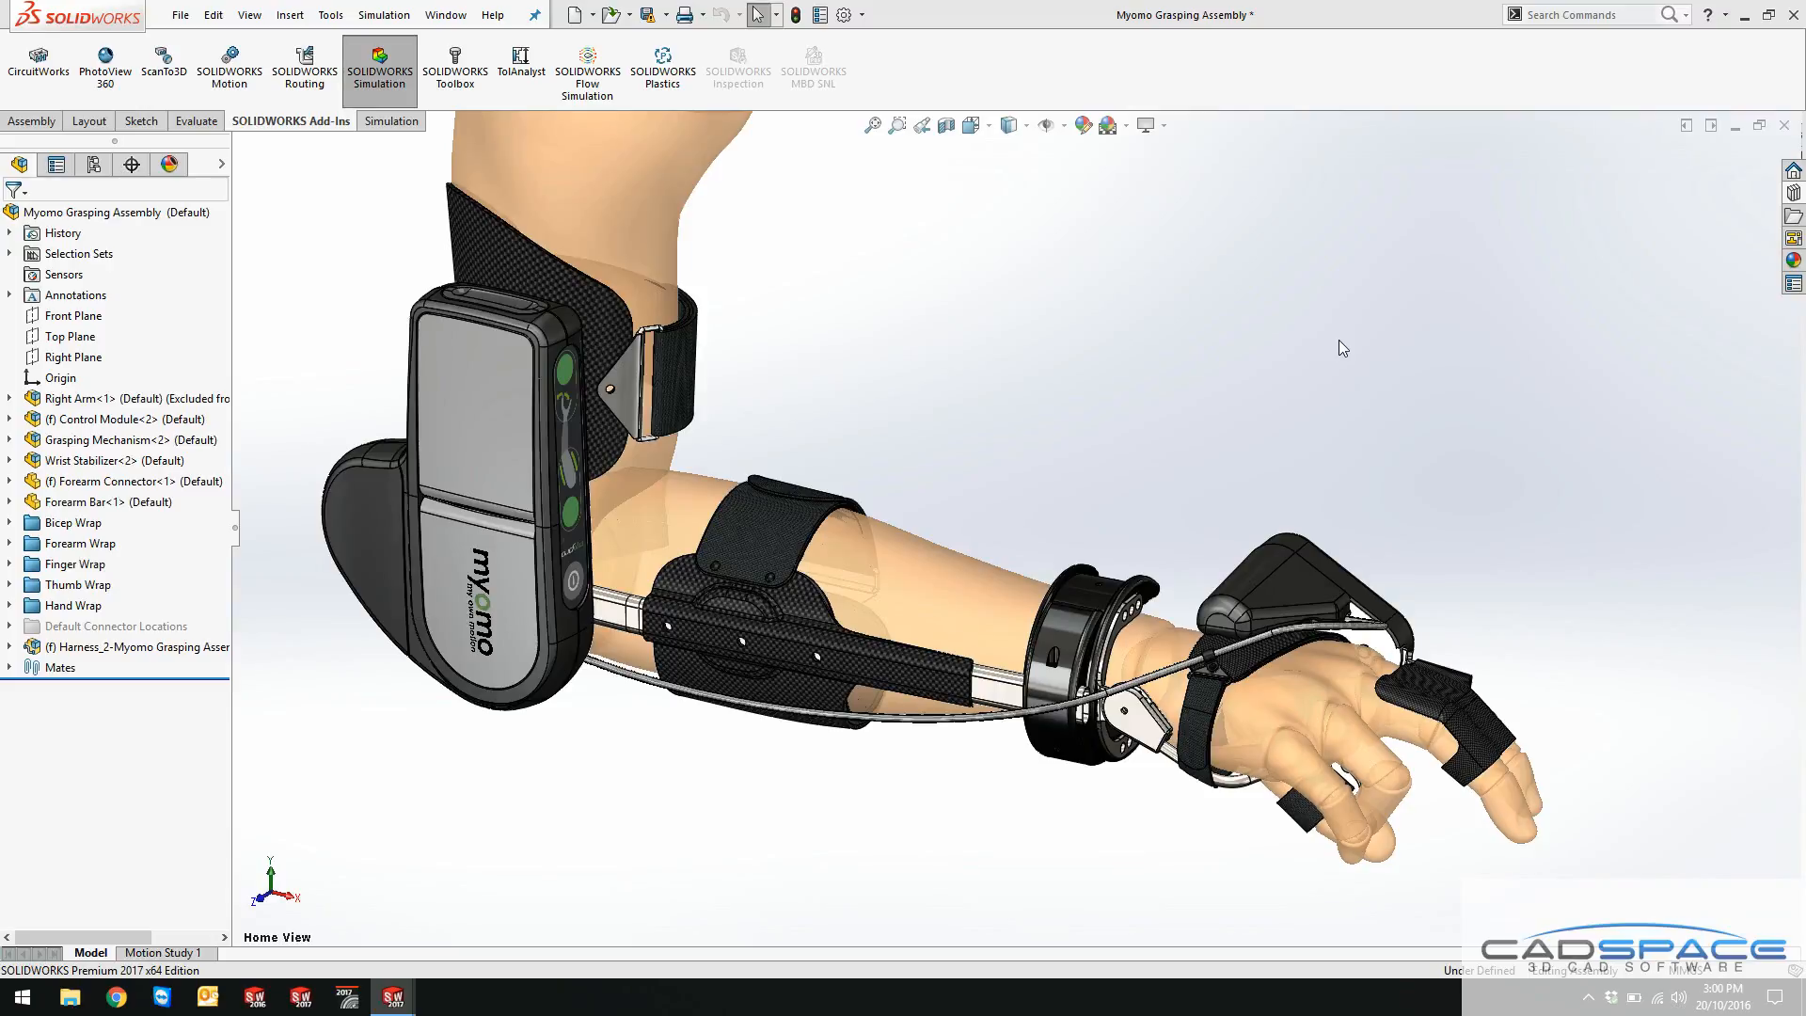
# Step: Zoom in on the myomo control module and bicep wrap in the grasping assembly
pyautogui.moveTo(1142, 427)
pyautogui.mouseDown(button='middle')
pyautogui.moveTo(1040, 454)
pyautogui.moveTo(1159, 433)
pyautogui.mouseUp(button='middle')
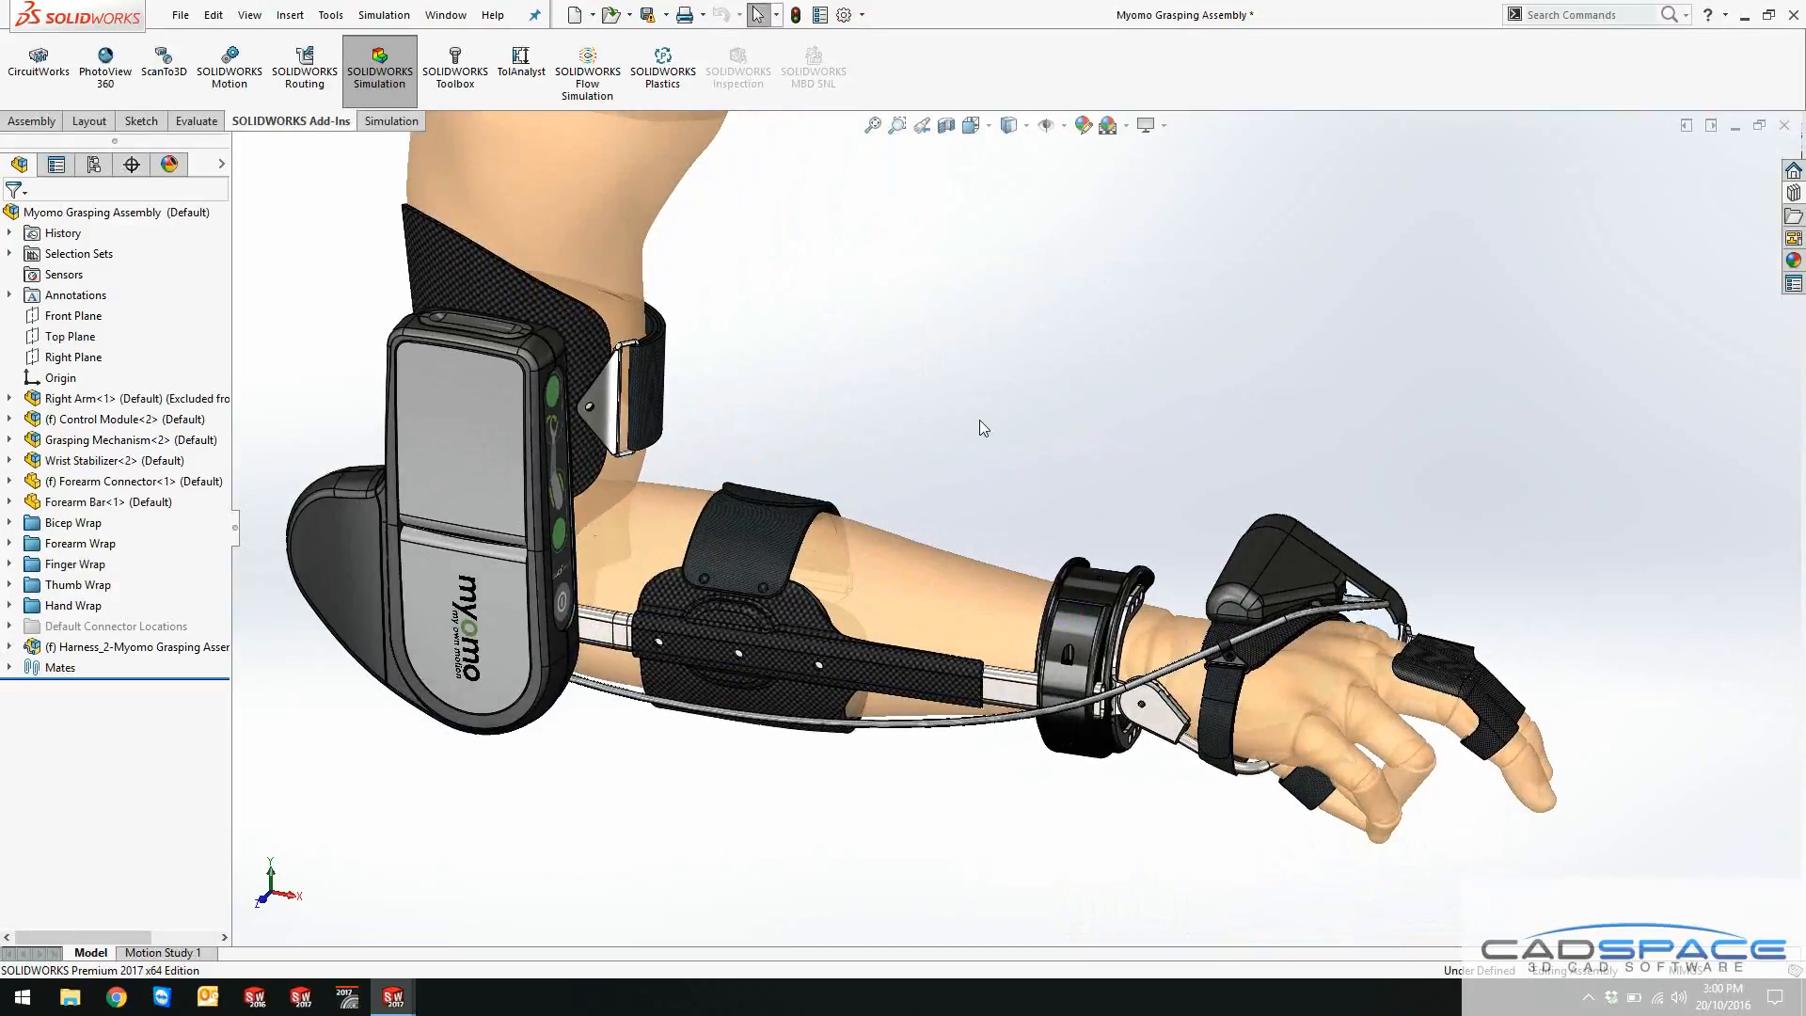
pyautogui.scroll(2, 885, 287)
pyautogui.hotkey('ctrl', 'shift', 'z')
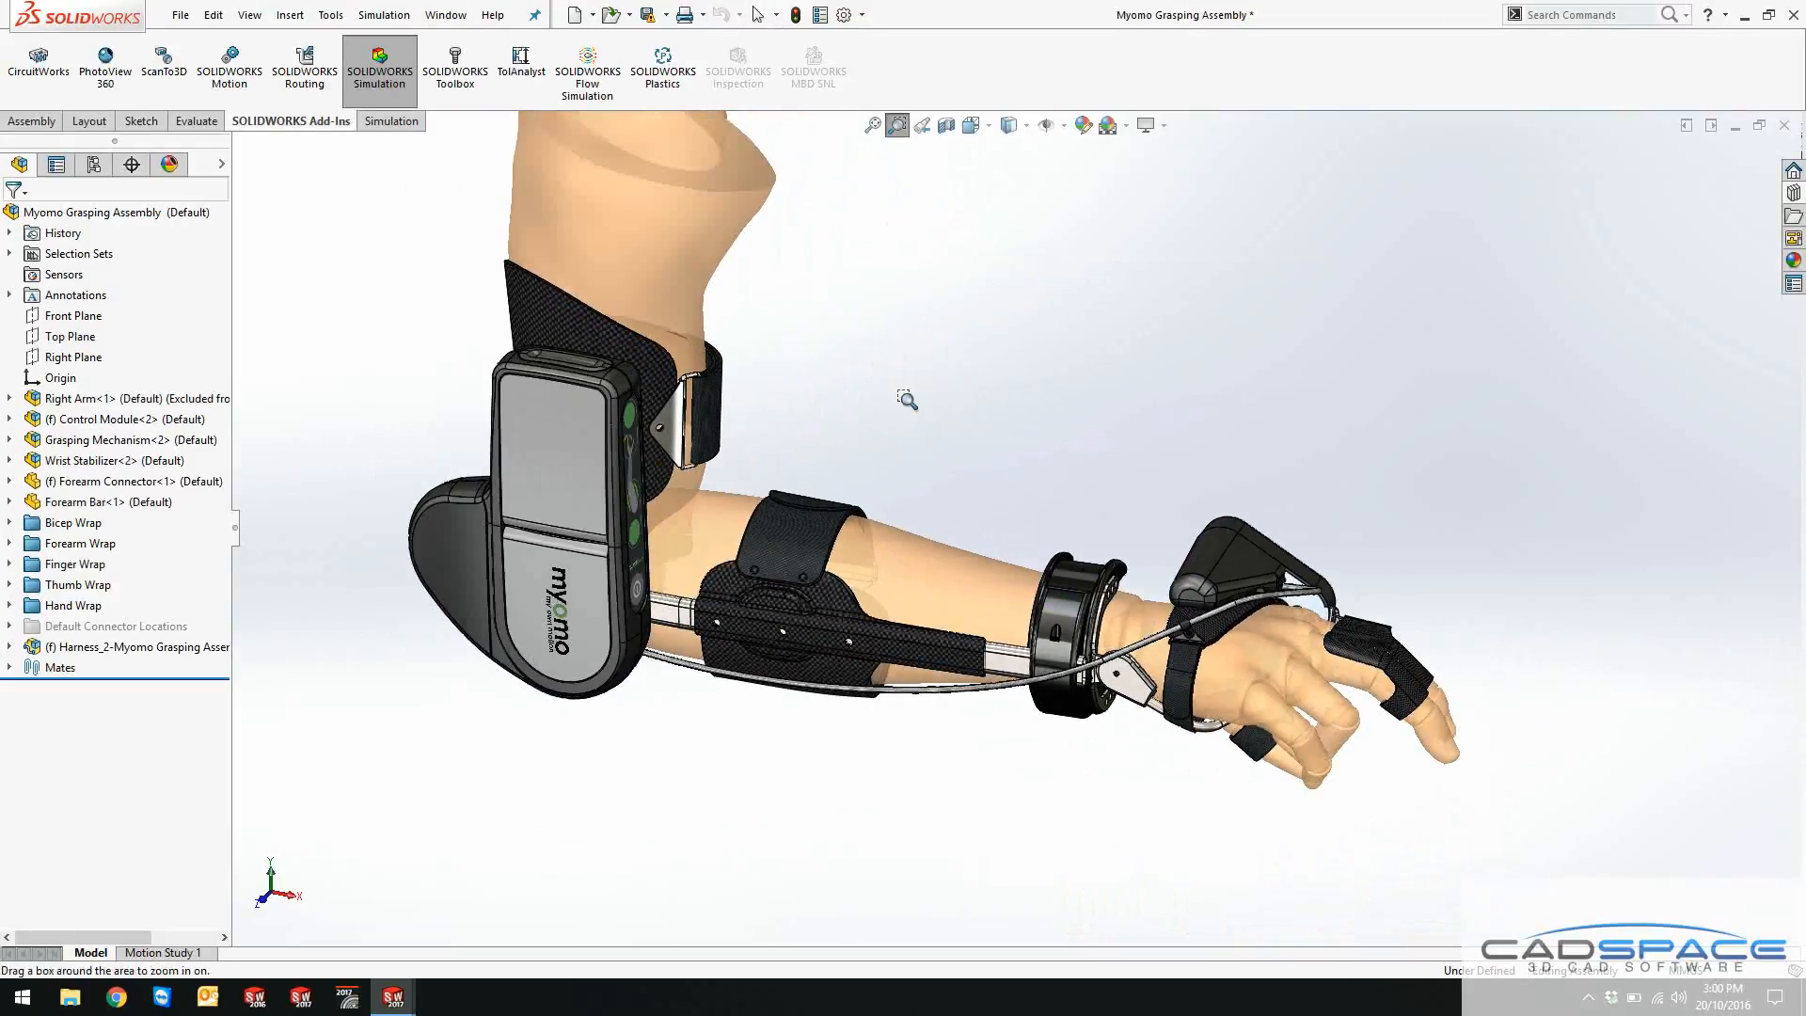
pyautogui.moveTo(309, 288); pyautogui.dragTo(790, 739)
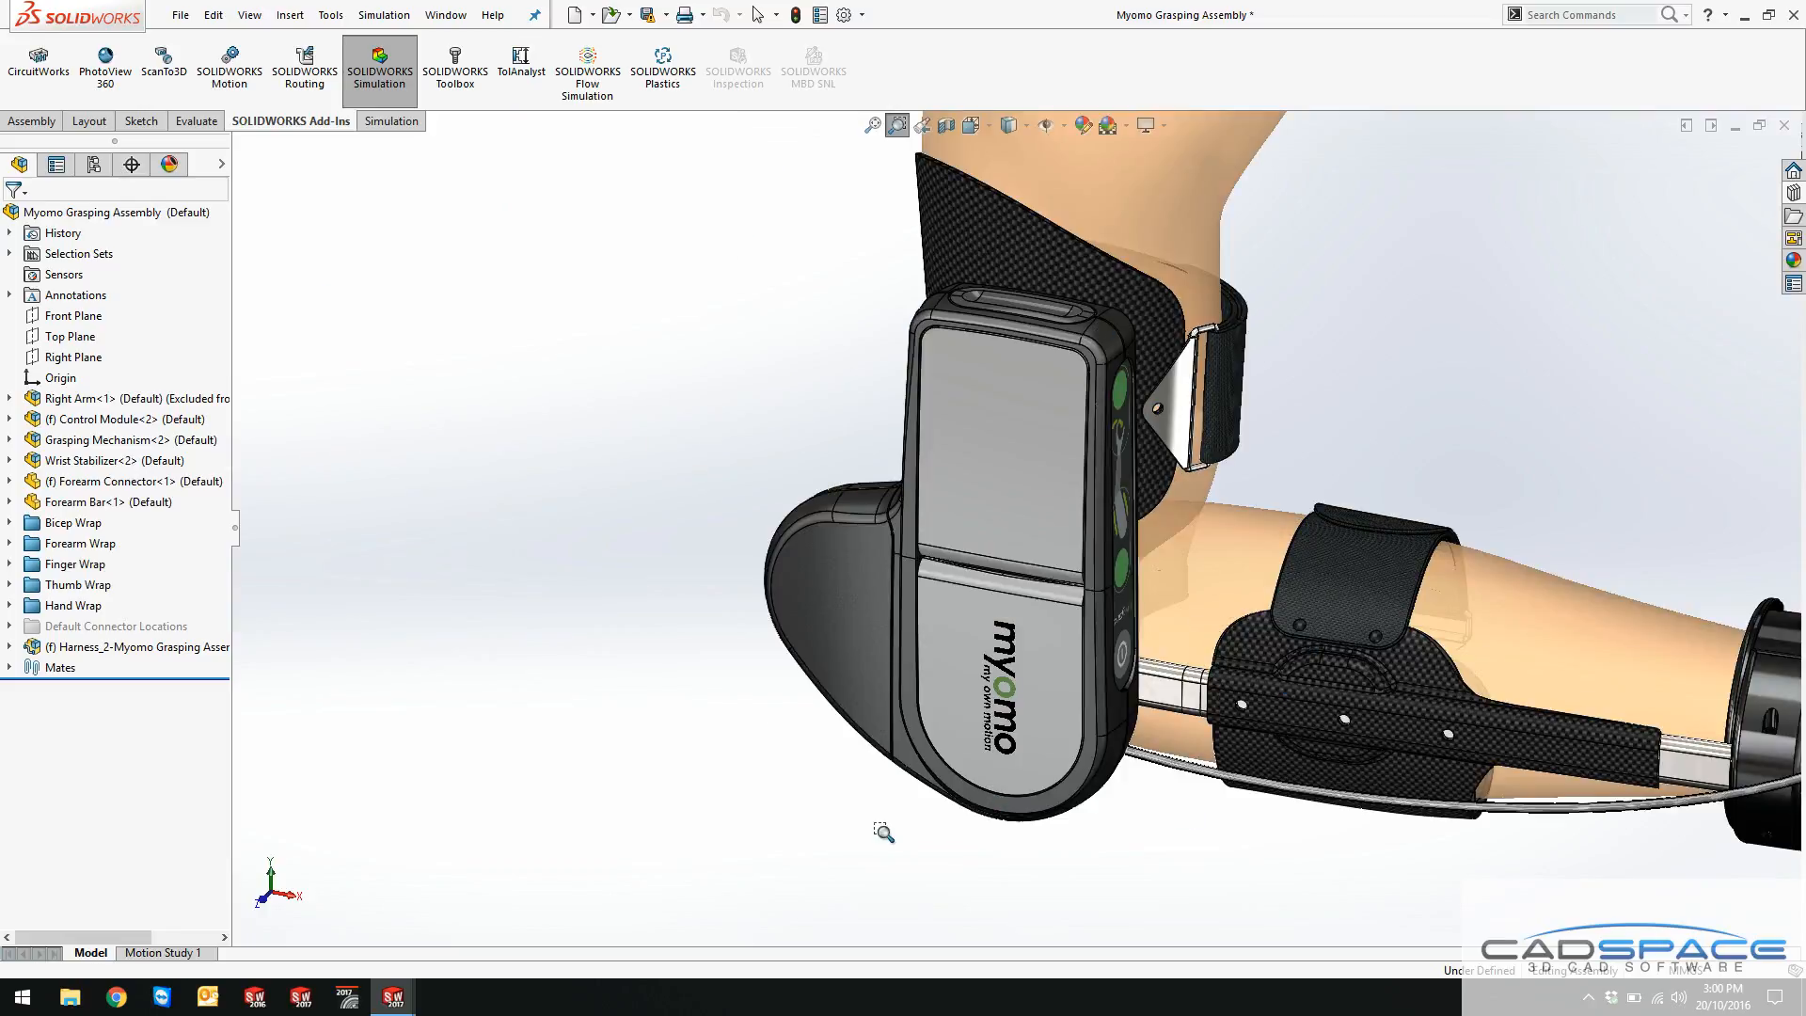
pyautogui.press('Escape')
# Step: Switch to the 1-1_myopro_grasp_right assembly and apply its saved SIM Results view
pyautogui.hotkey('ctrl', 'Tab')
pyautogui.click(901, 498)
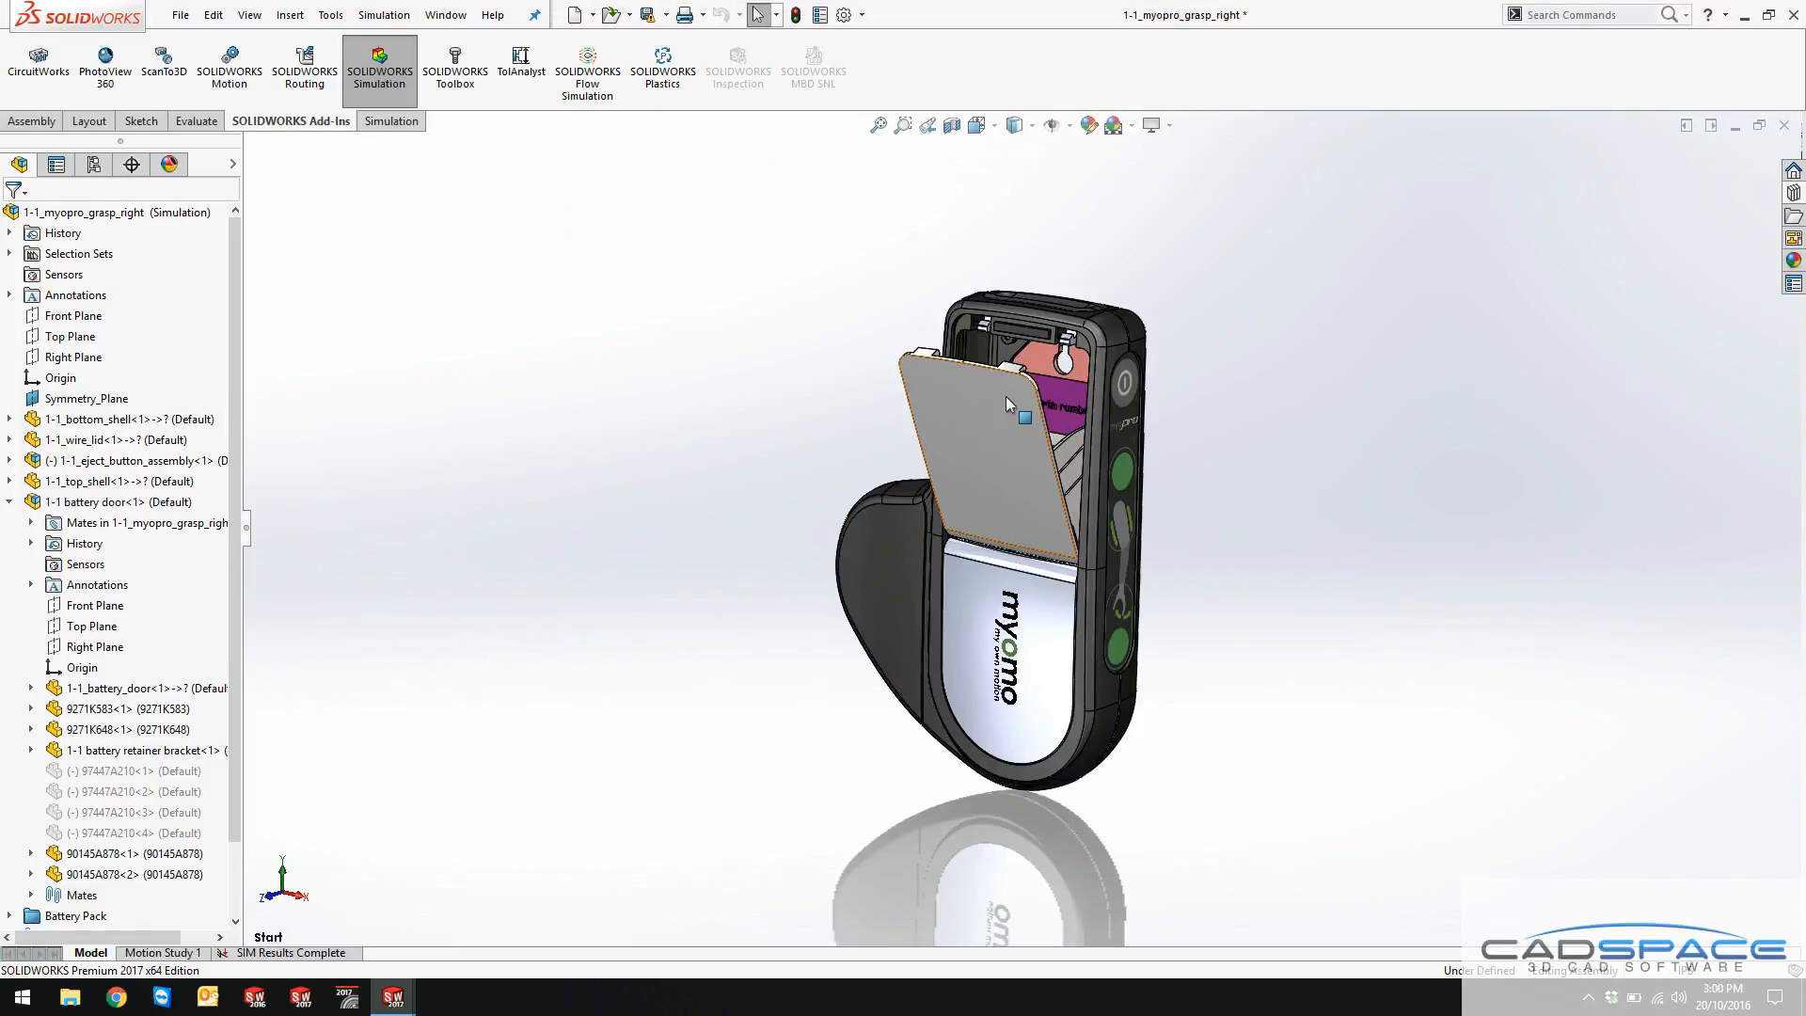
pyautogui.scroll(-5, 1015, 416)
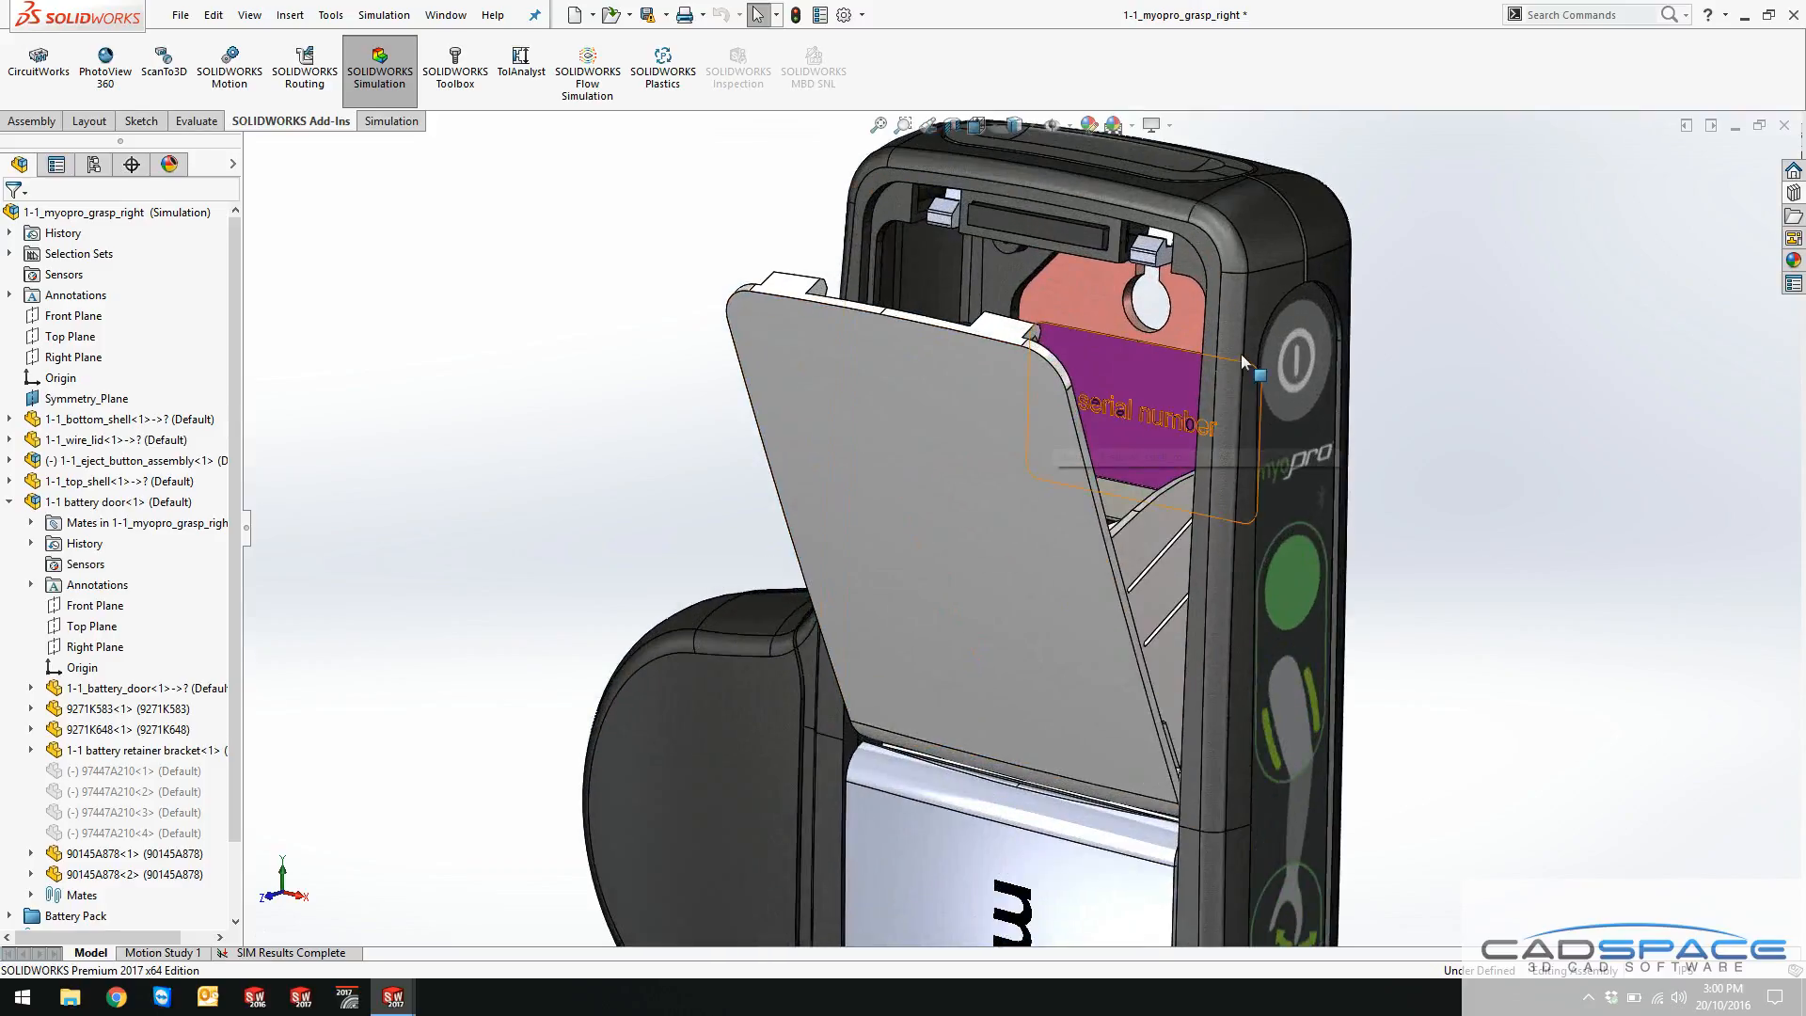
pyautogui.press('space')
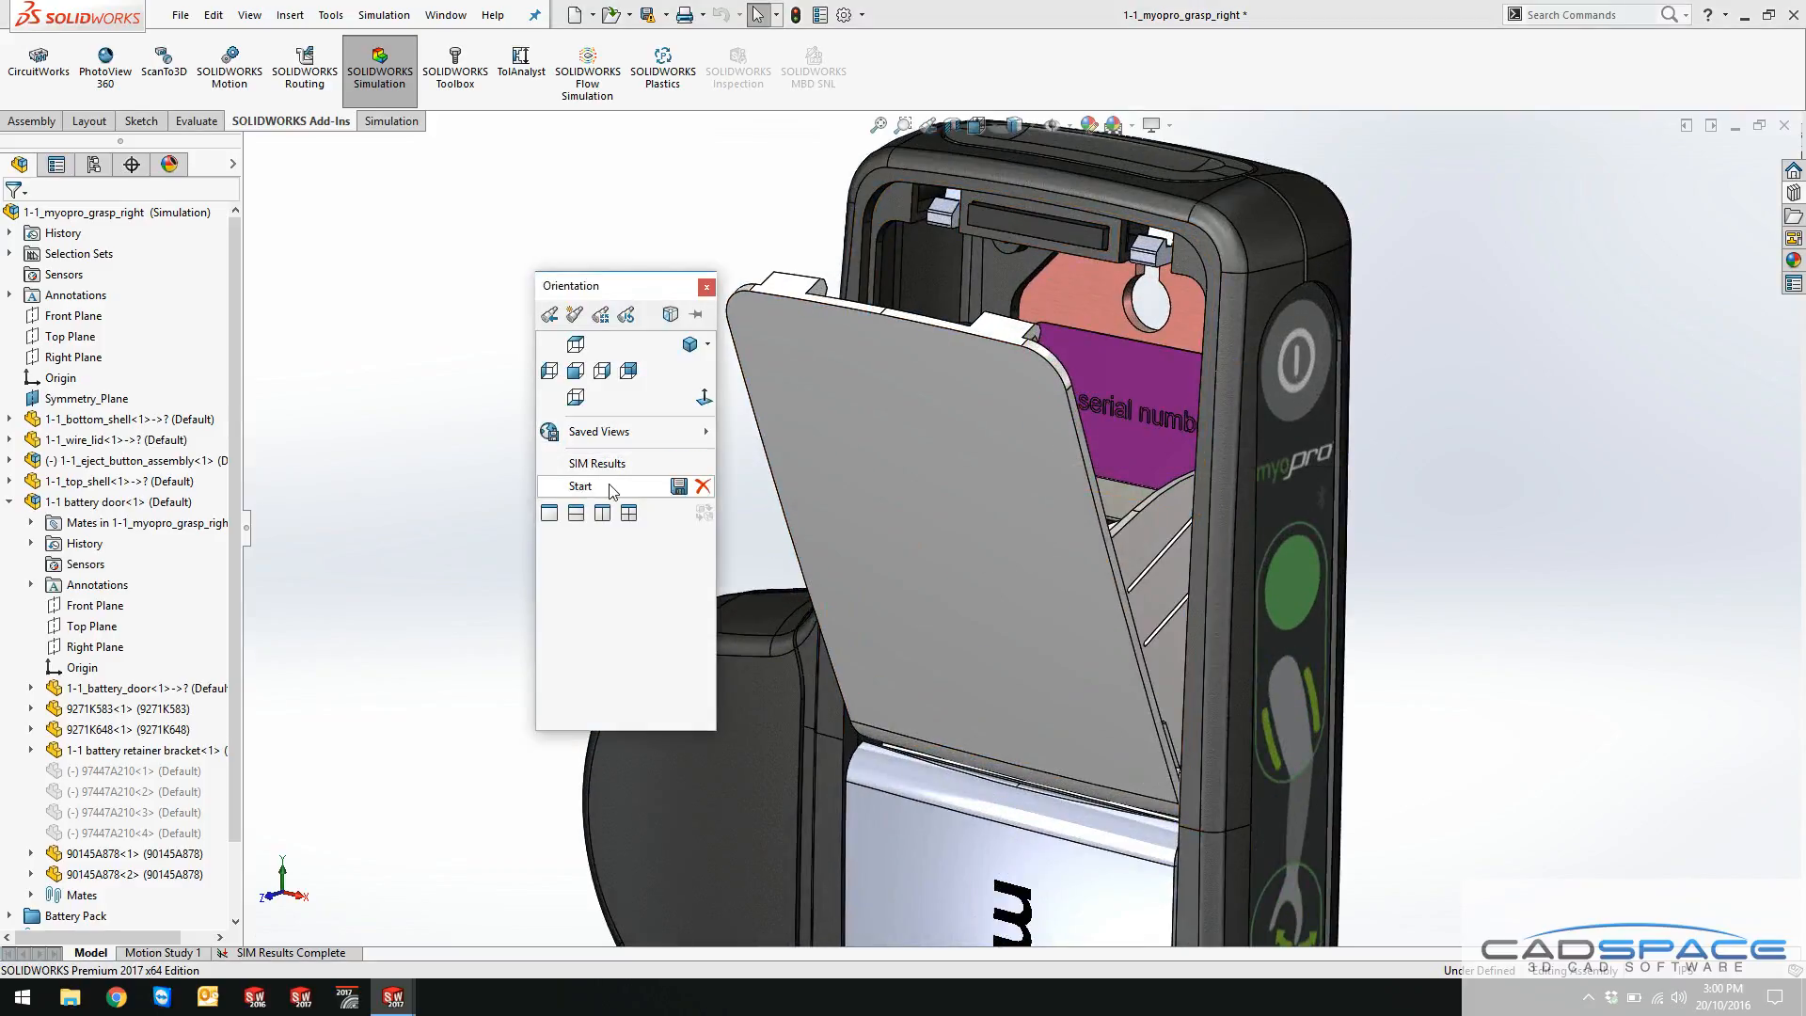
pyautogui.click(610, 464)
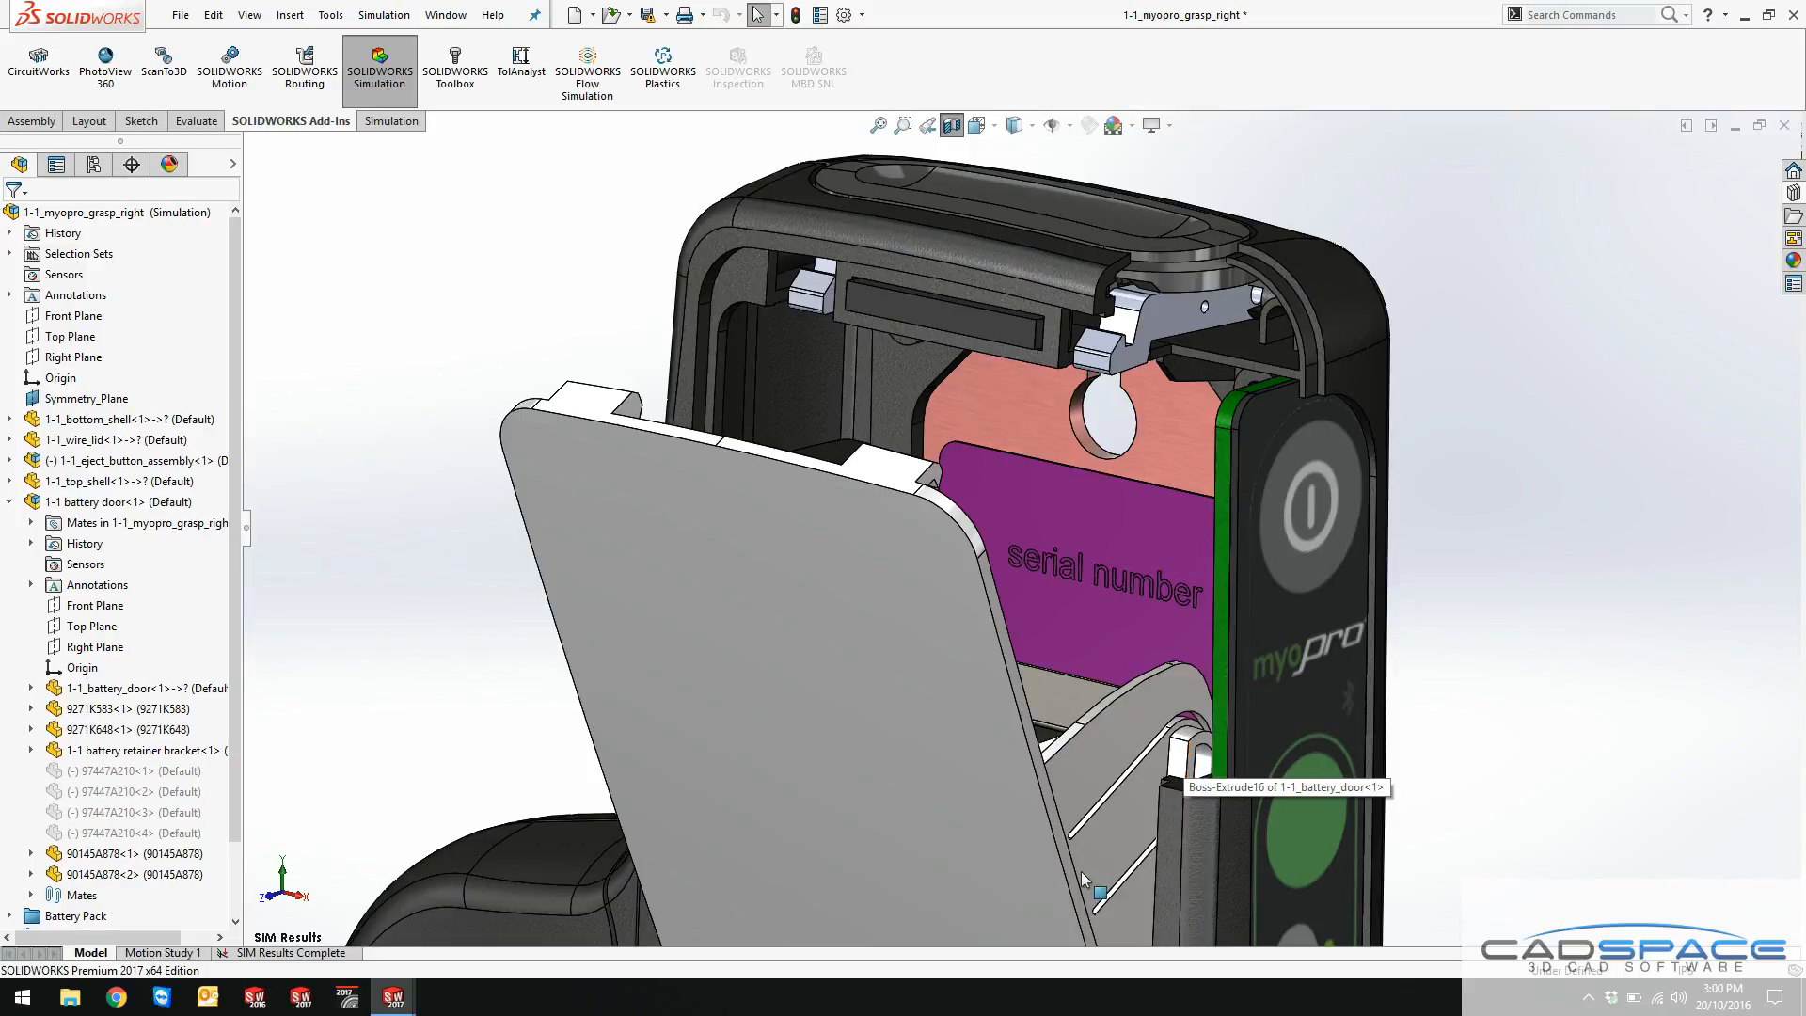
# Step: Open the 1-1_battery_door part on its own and activate its FEA configuration
pyautogui.click(912, 659)
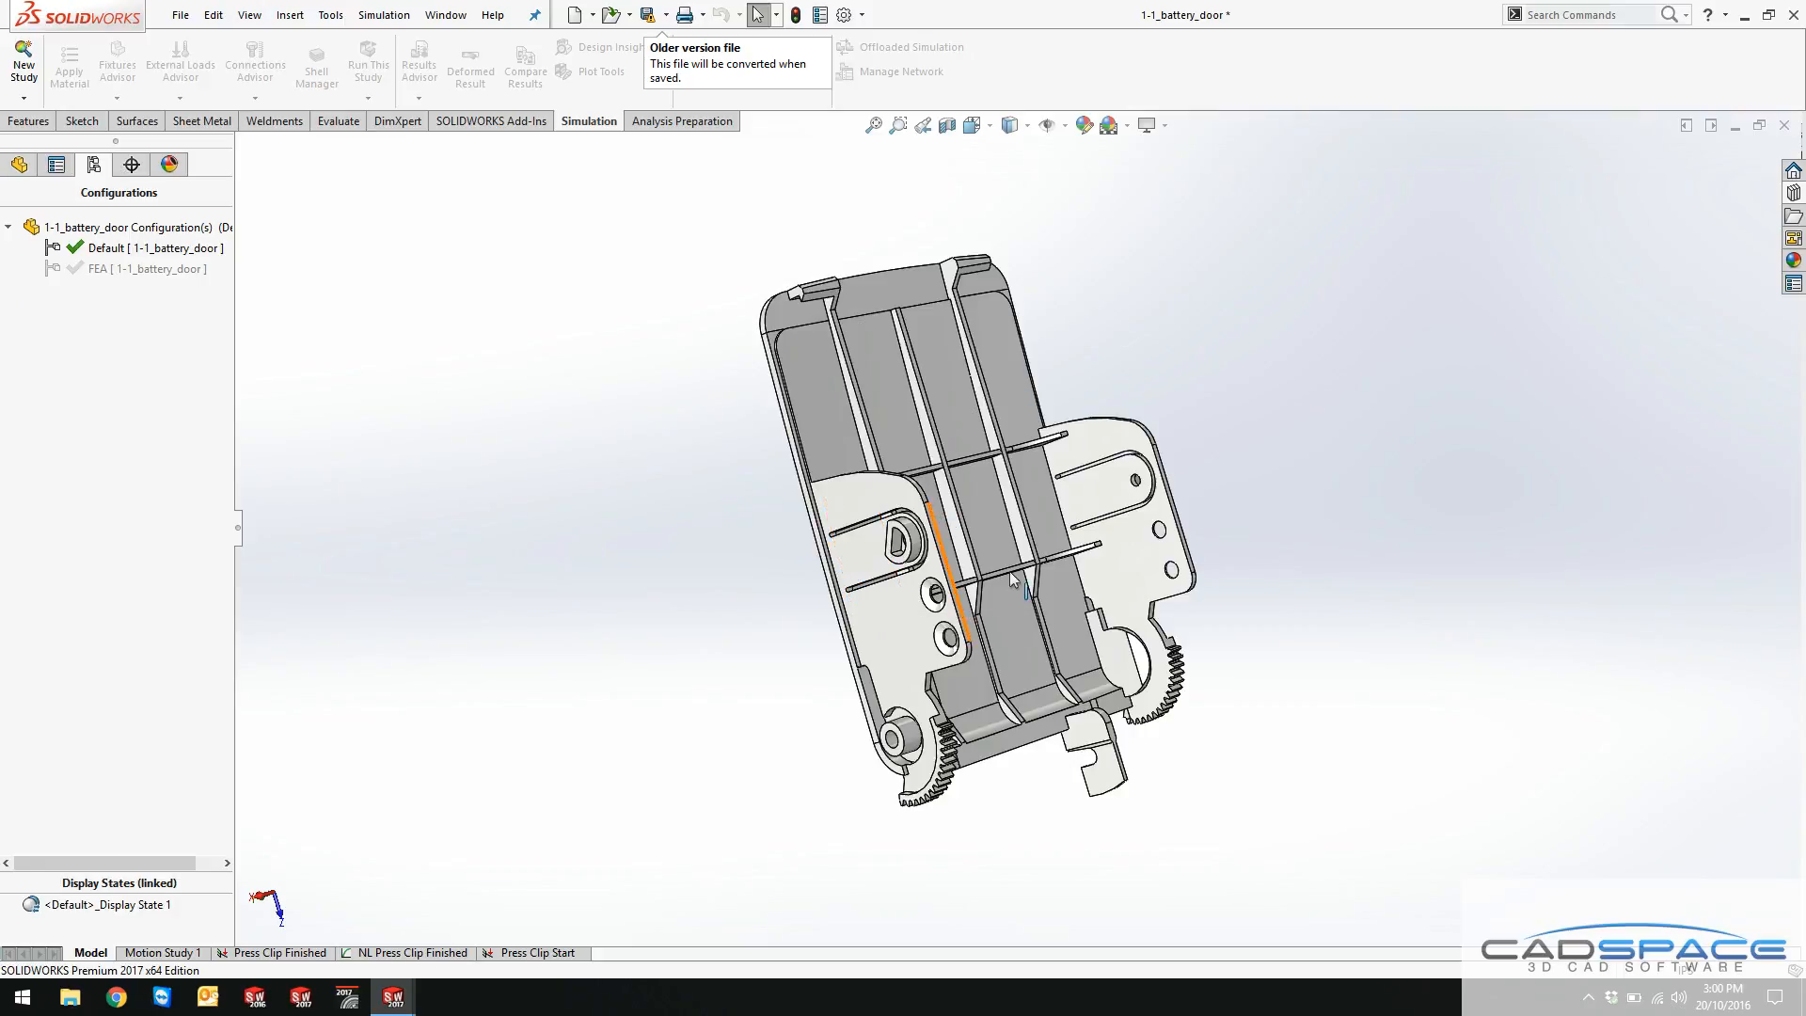
pyautogui.scroll(-2, 917, 564)
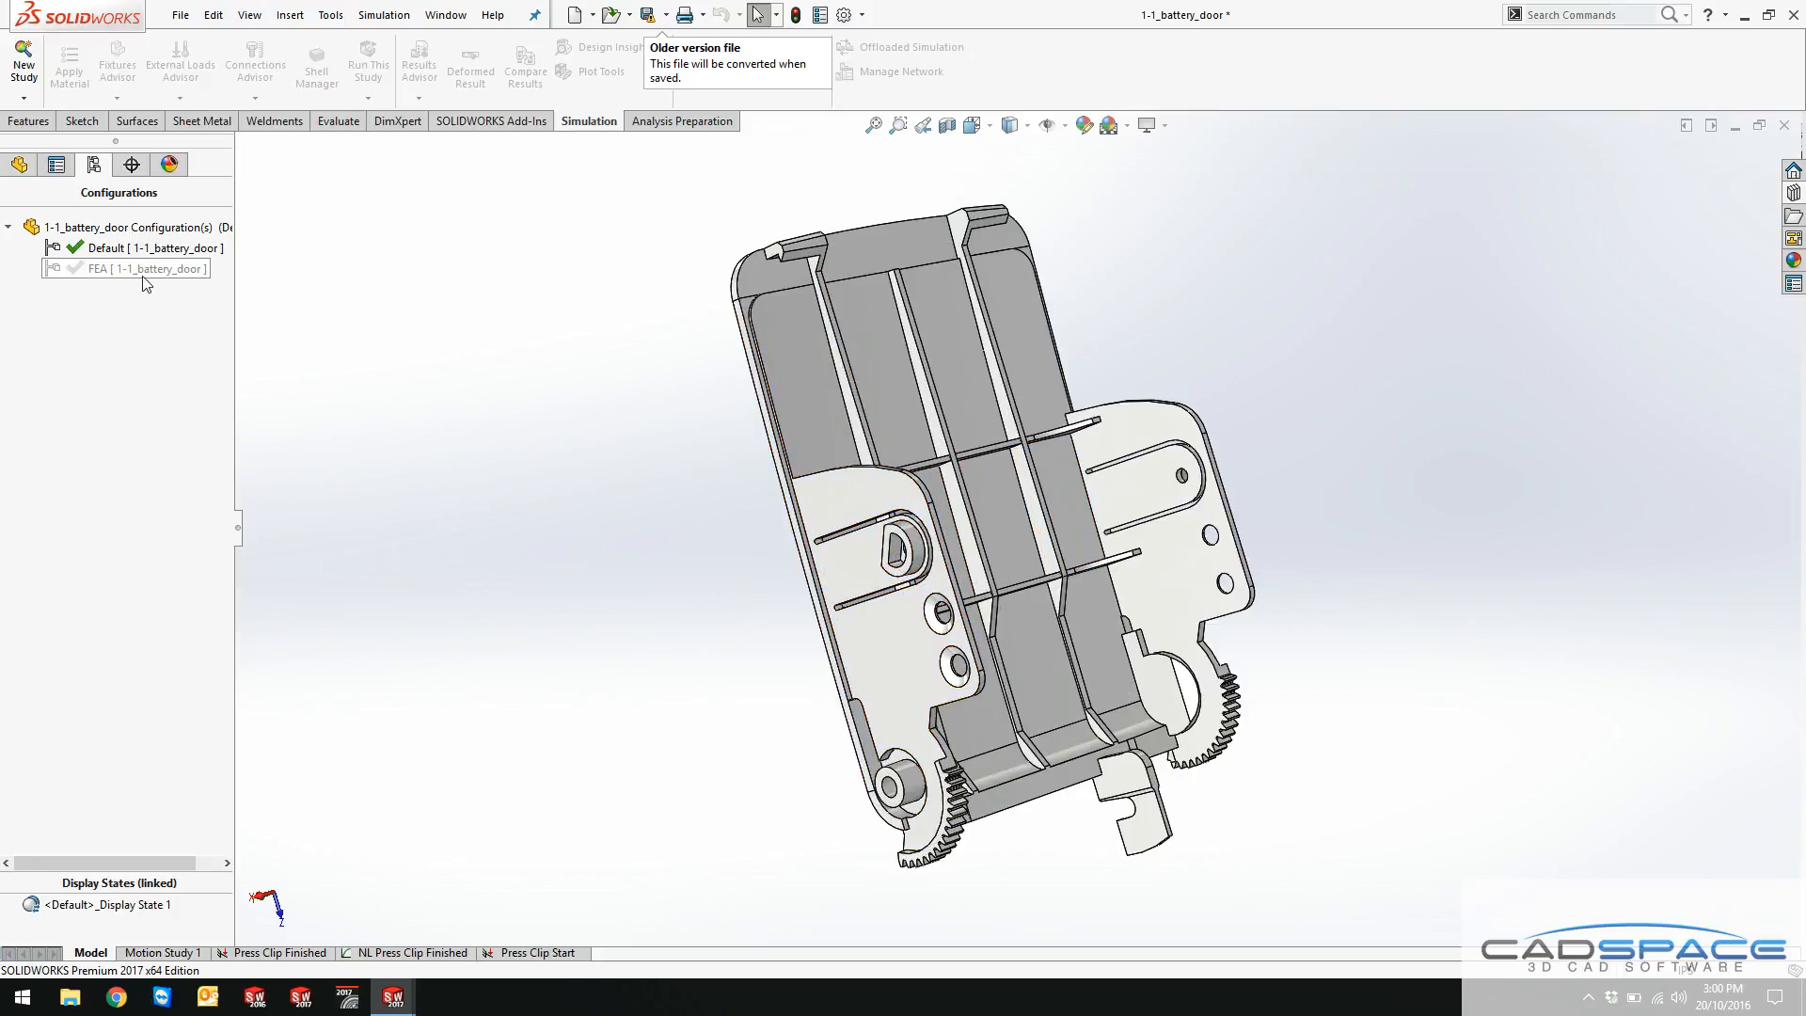
pyautogui.doubleClick(118, 272)
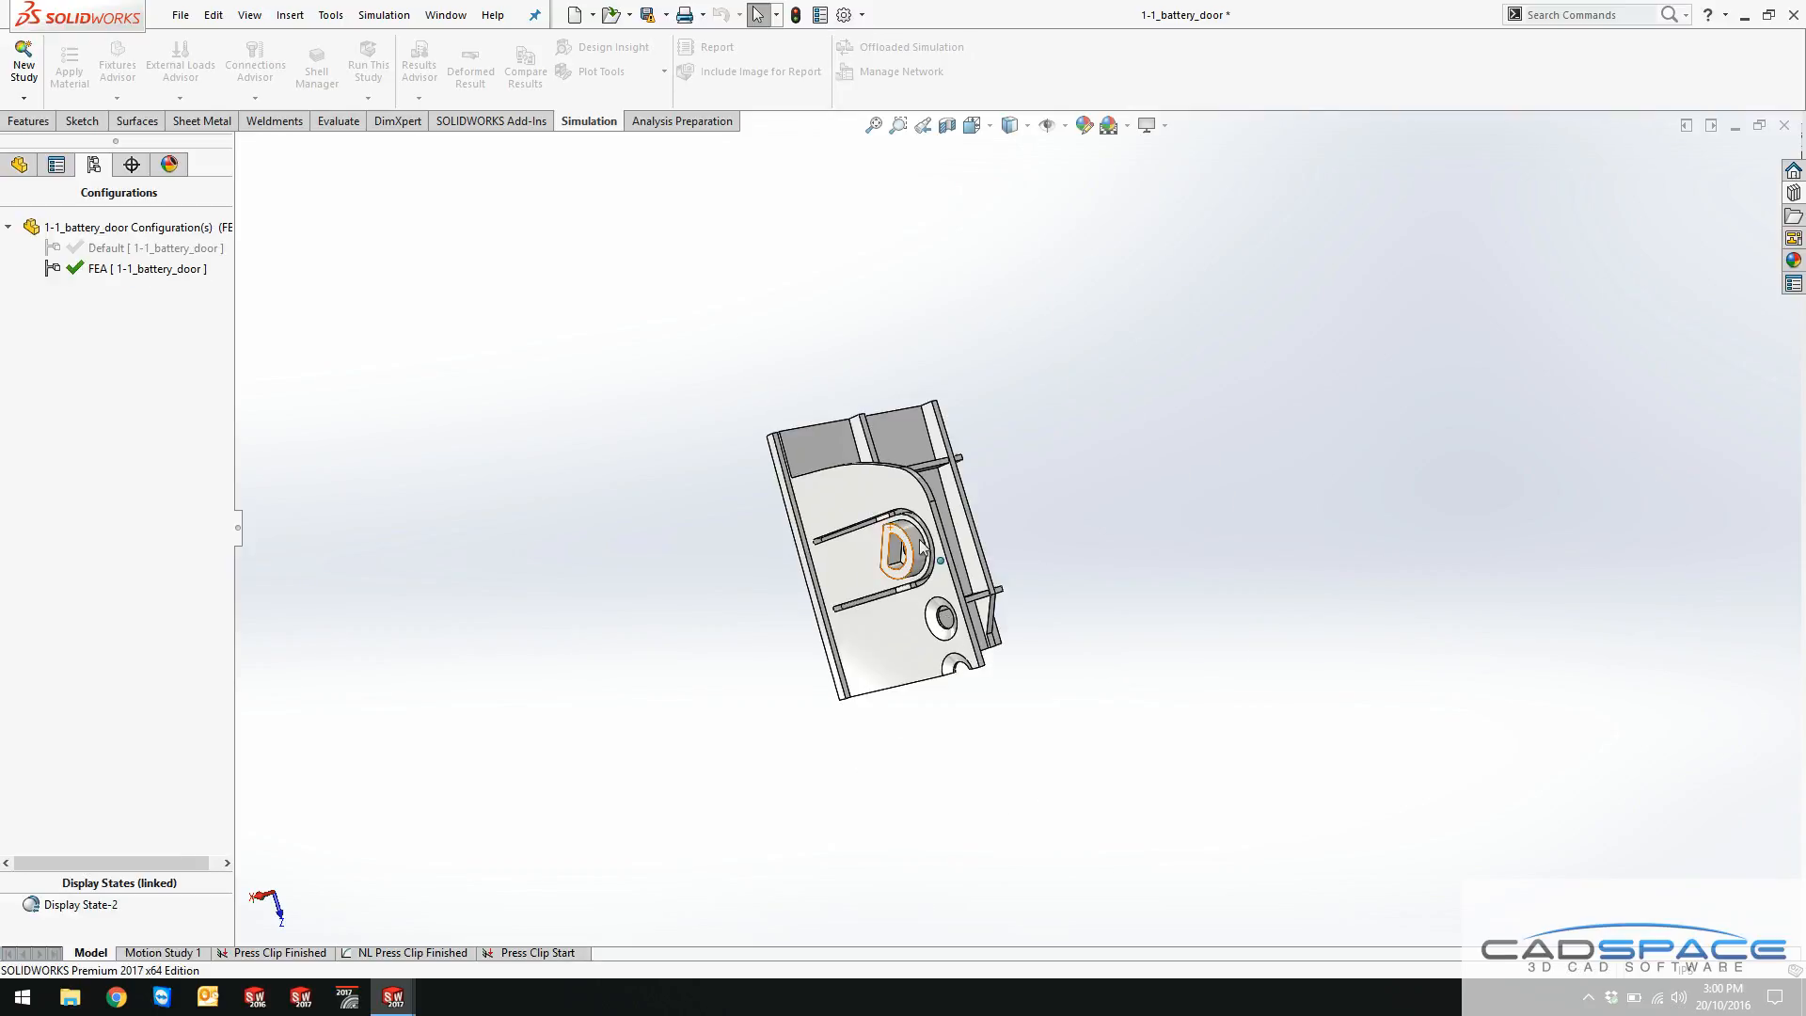
pyautogui.scroll(-4, 693, 557)
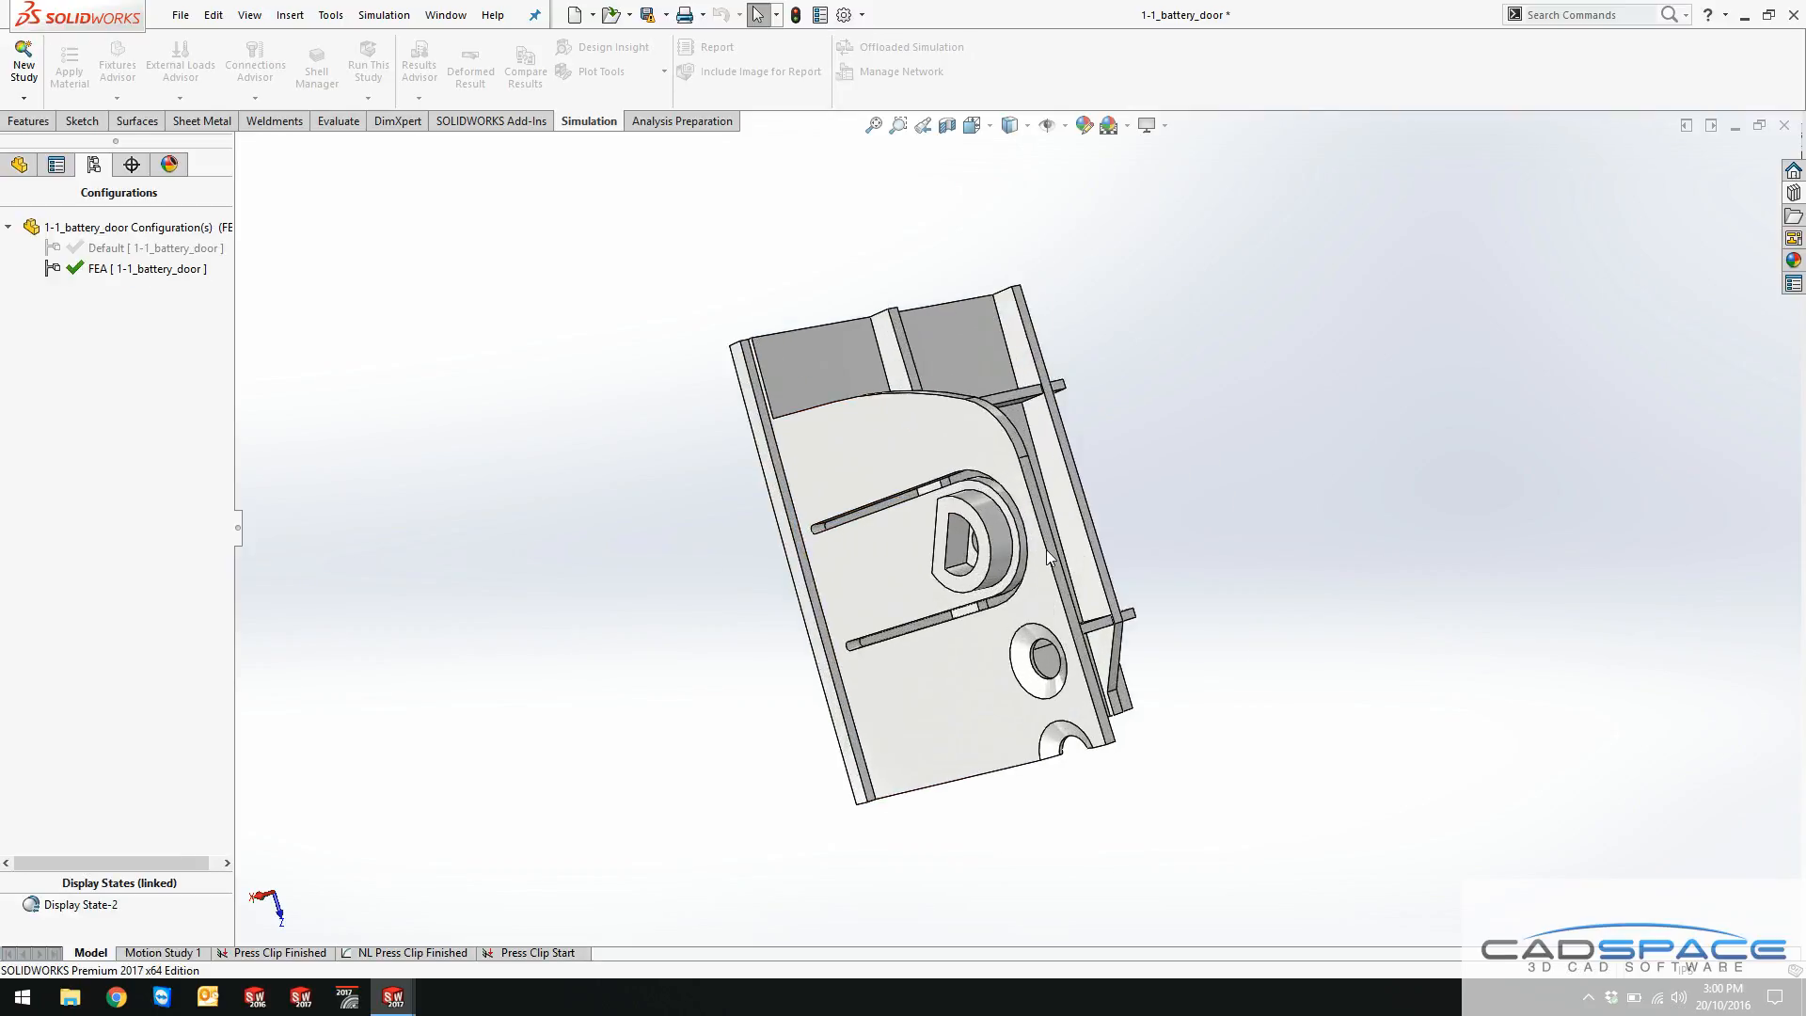
# Step: Show the Press Clip Start study and review the definition of its reference geometry fixture on the clip boss
pyautogui.click(557, 954)
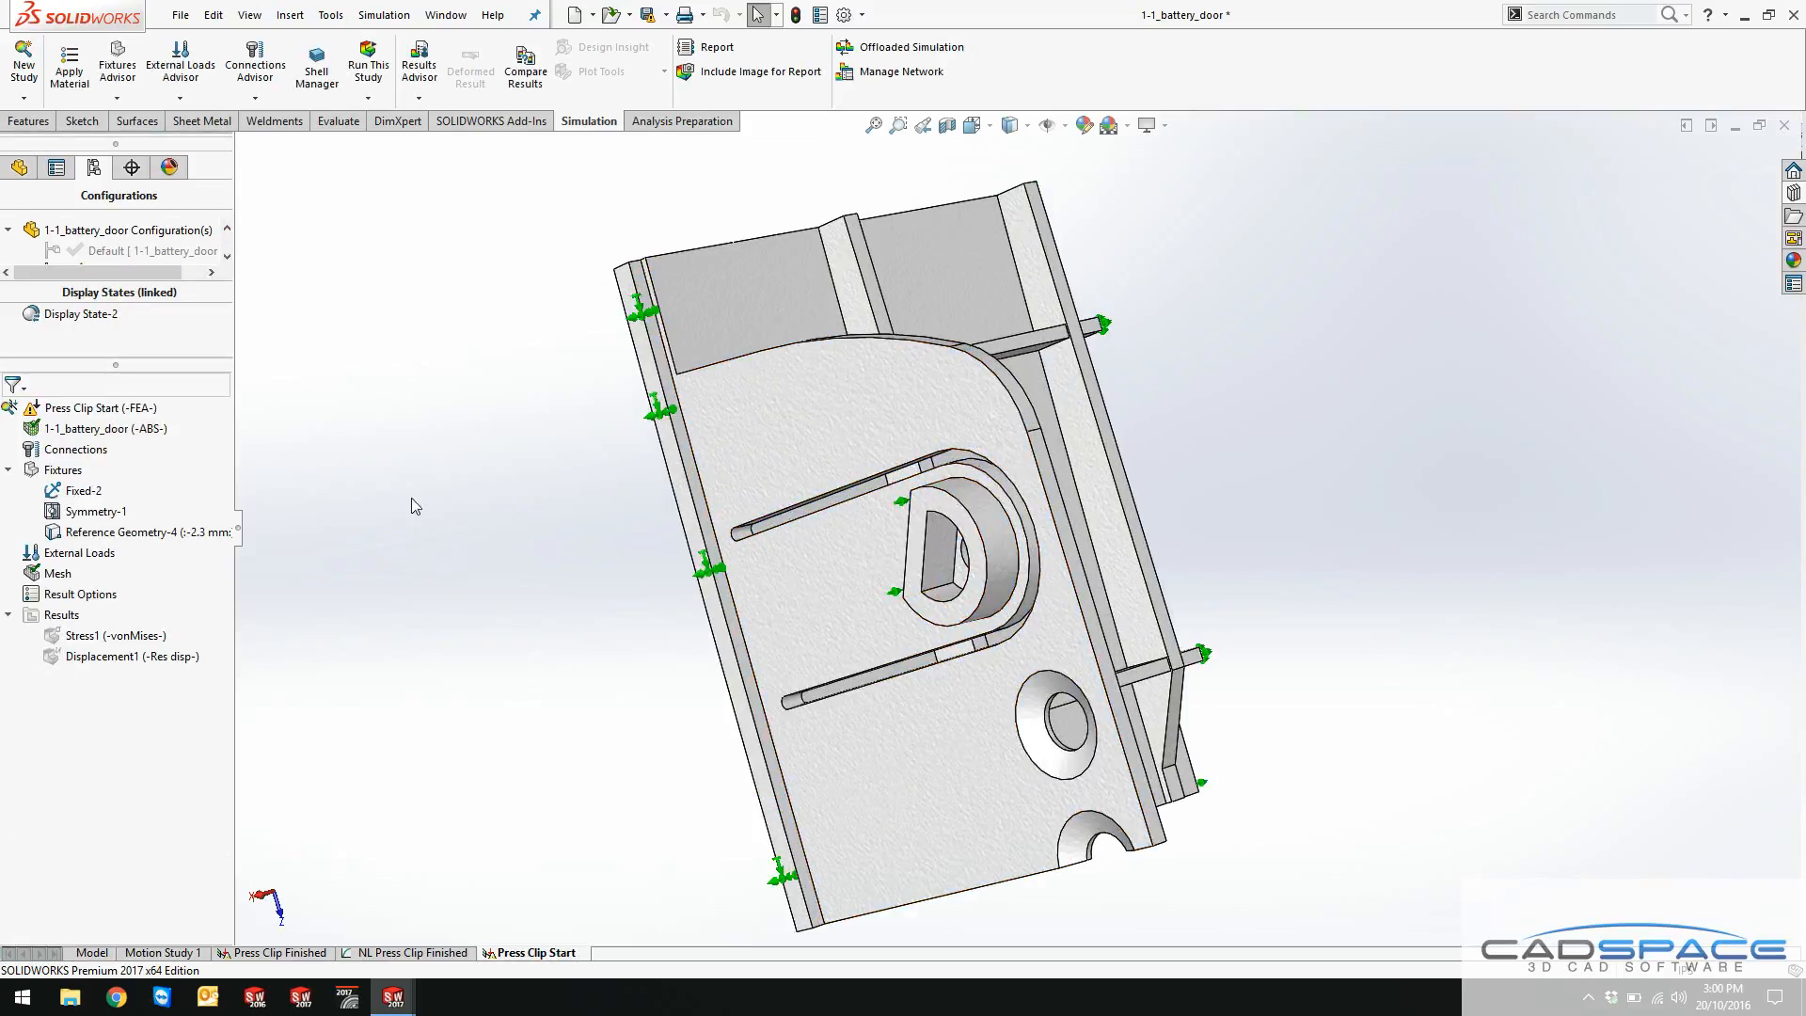
pyautogui.rightClick(130, 536)
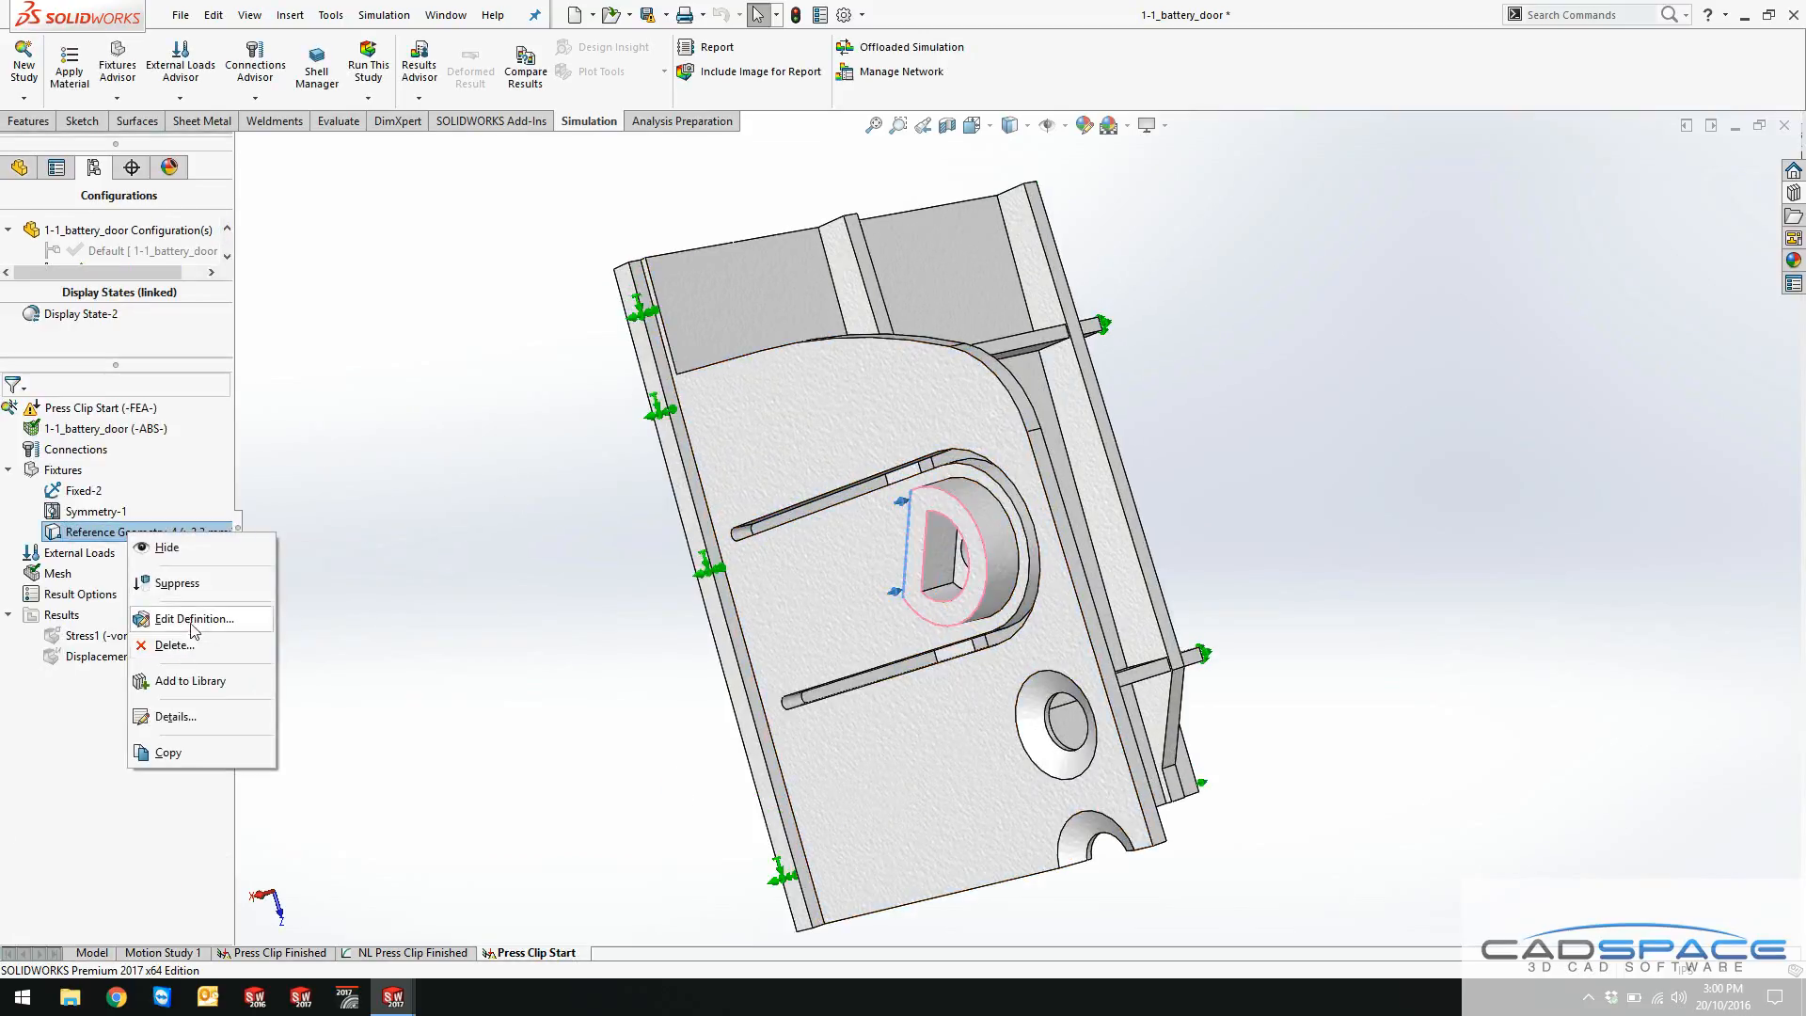
pyautogui.click(222, 612)
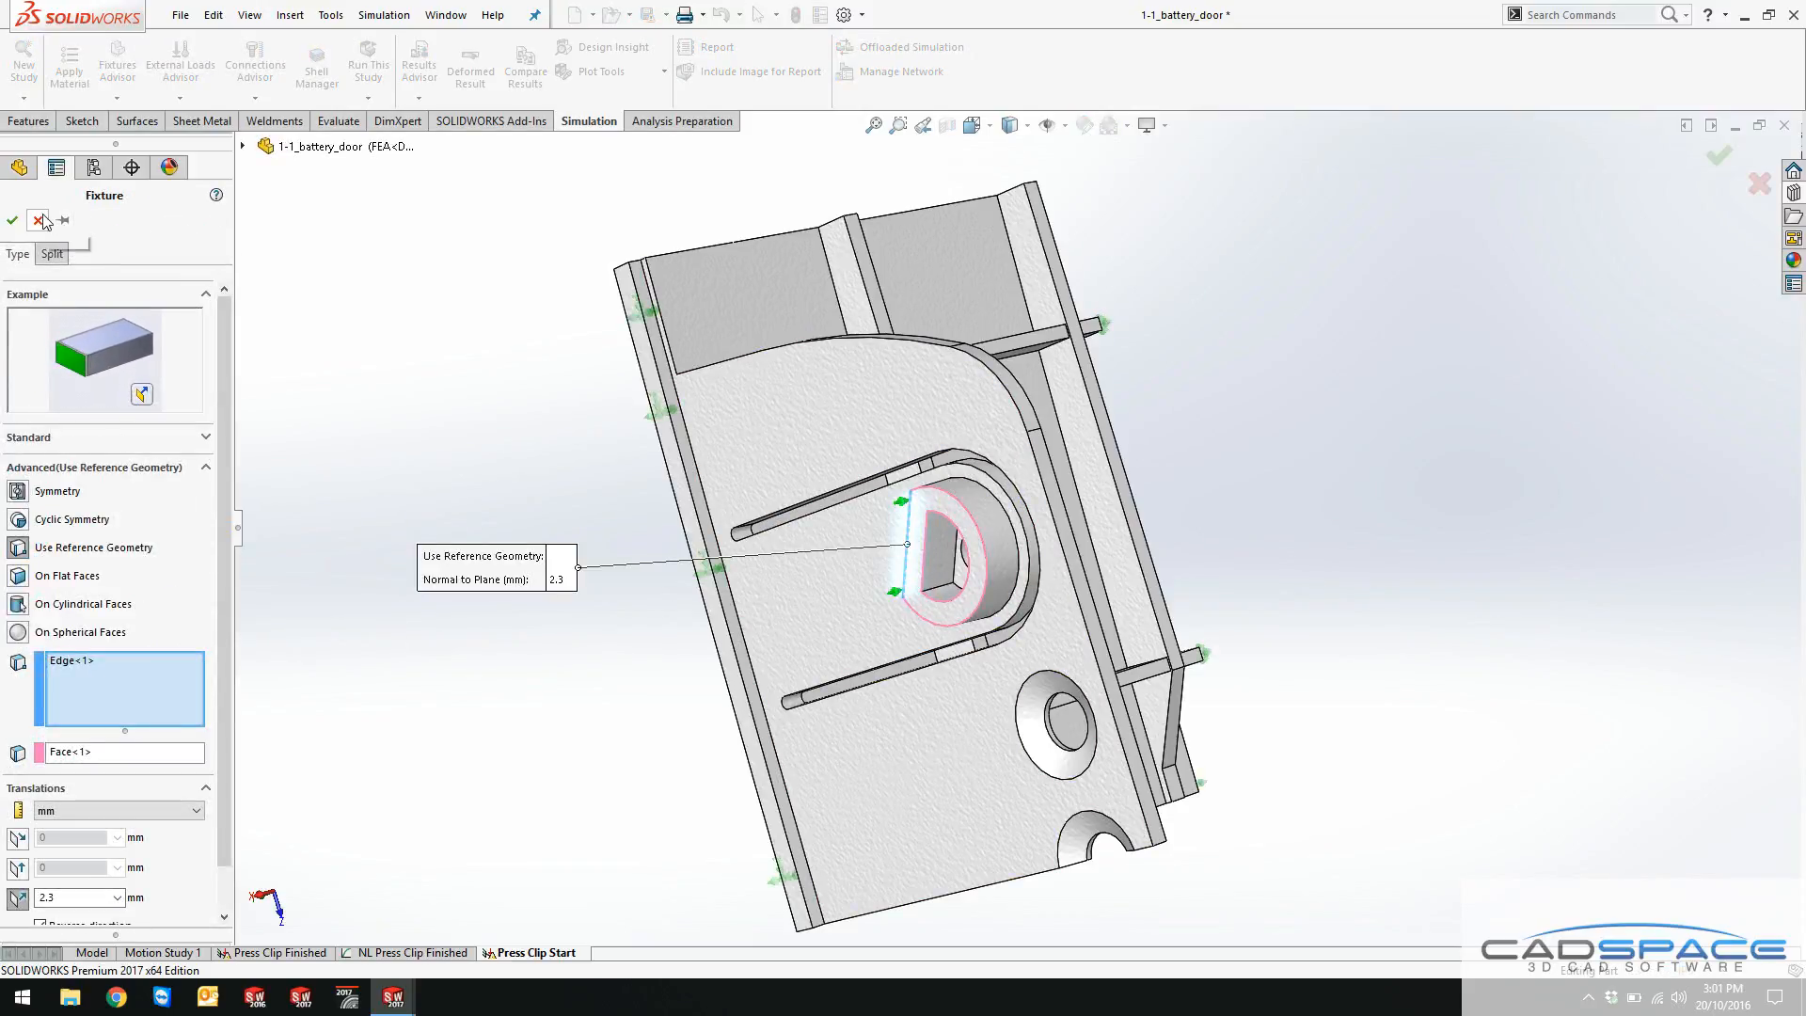
pyautogui.click(12, 220)
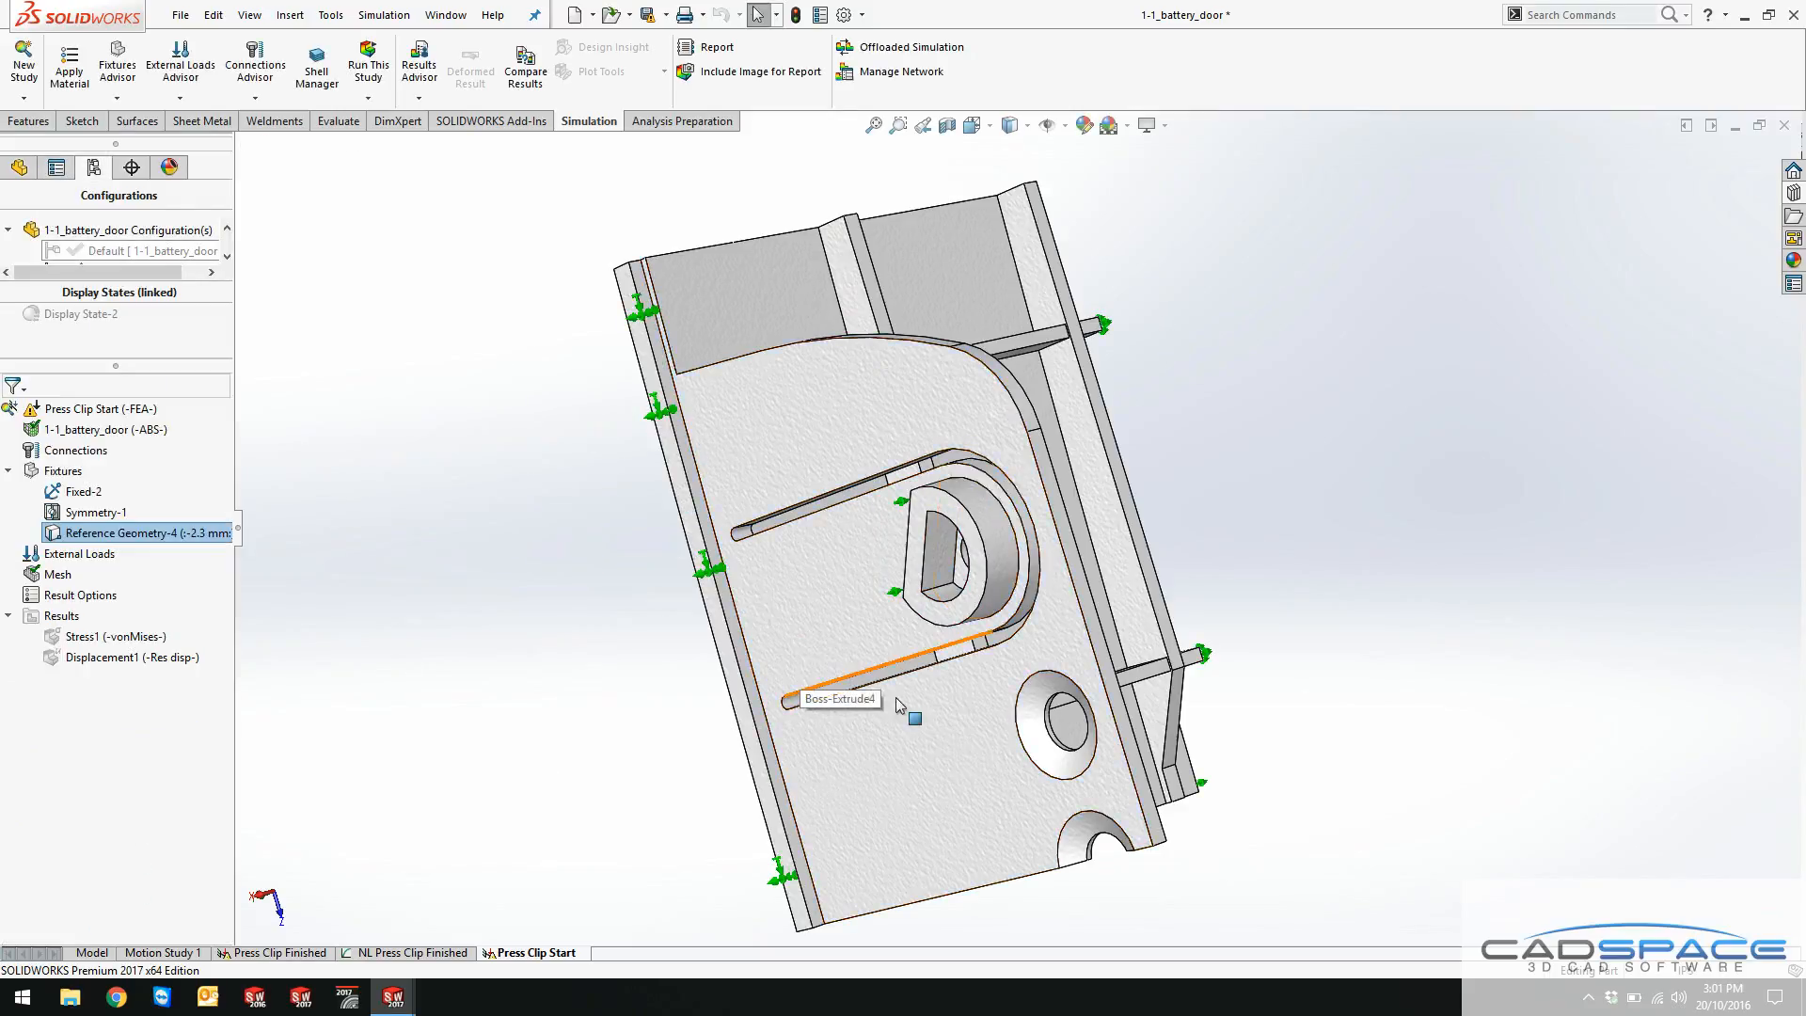
# Step: Run the Press Clip Start study with large displacement activated and place the von Mises legend beside the model, clear of the part
pyautogui.click(368, 67)
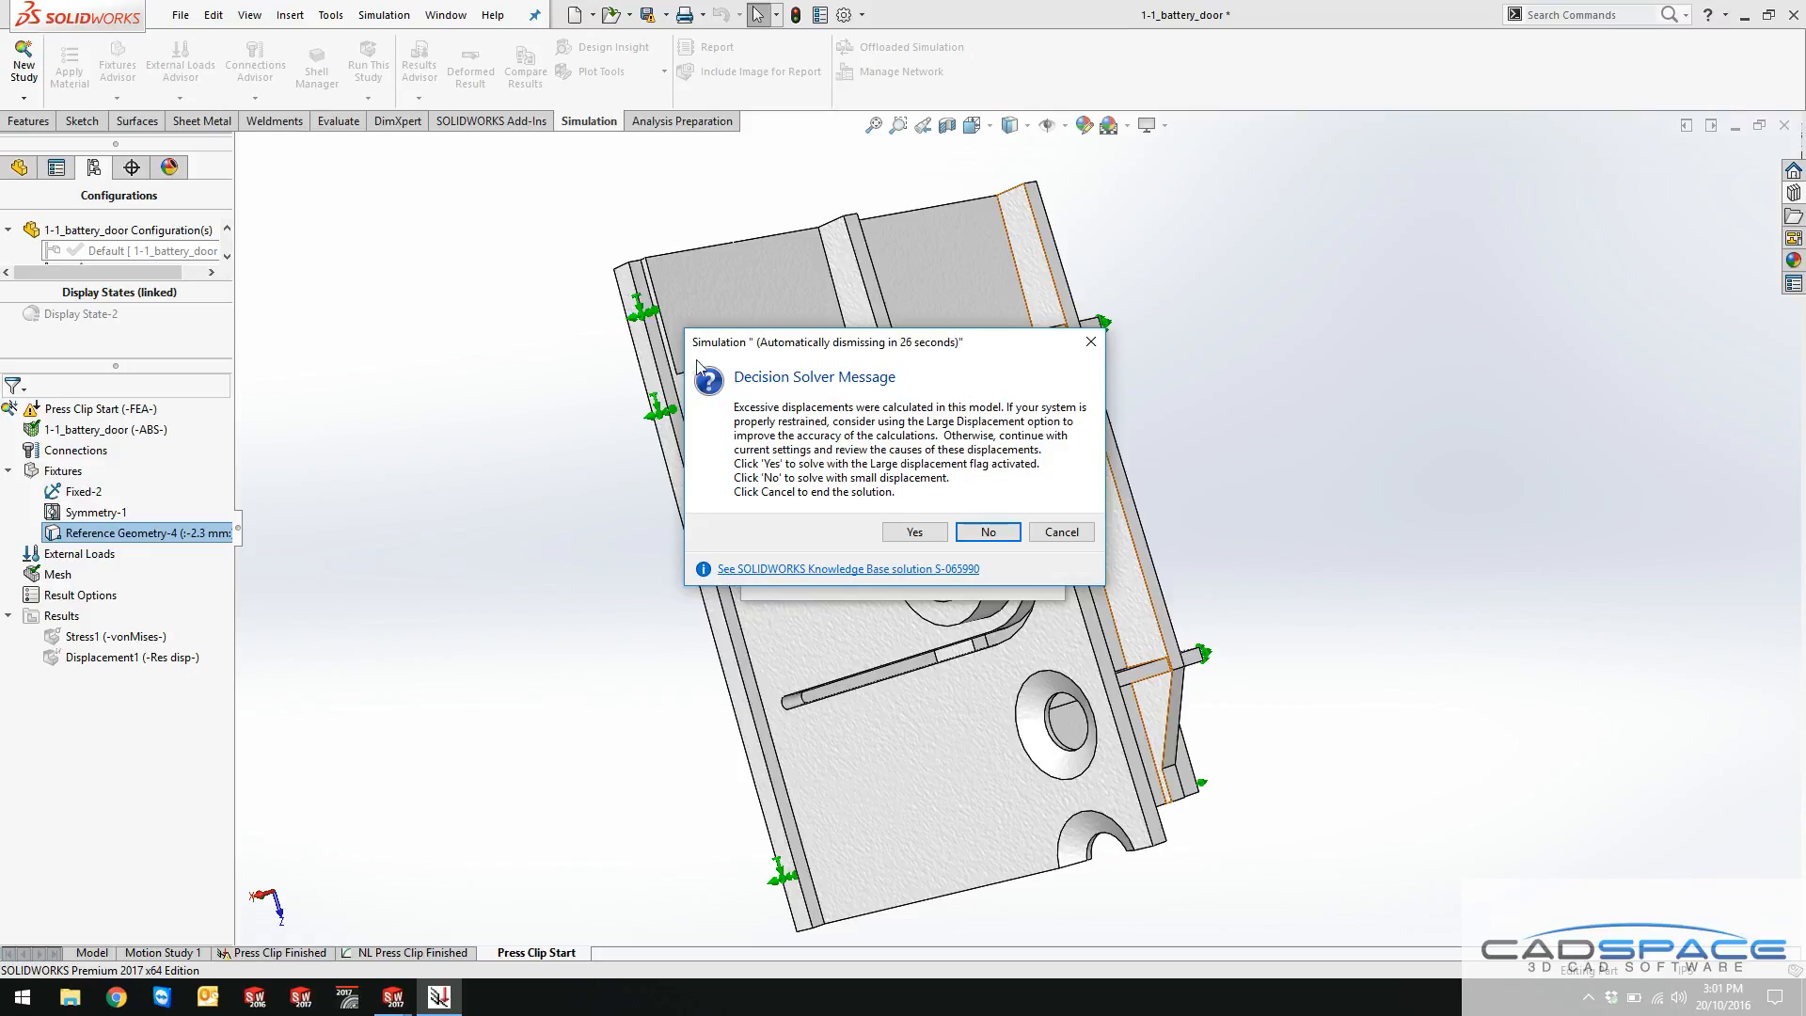
pyautogui.click(897, 535)
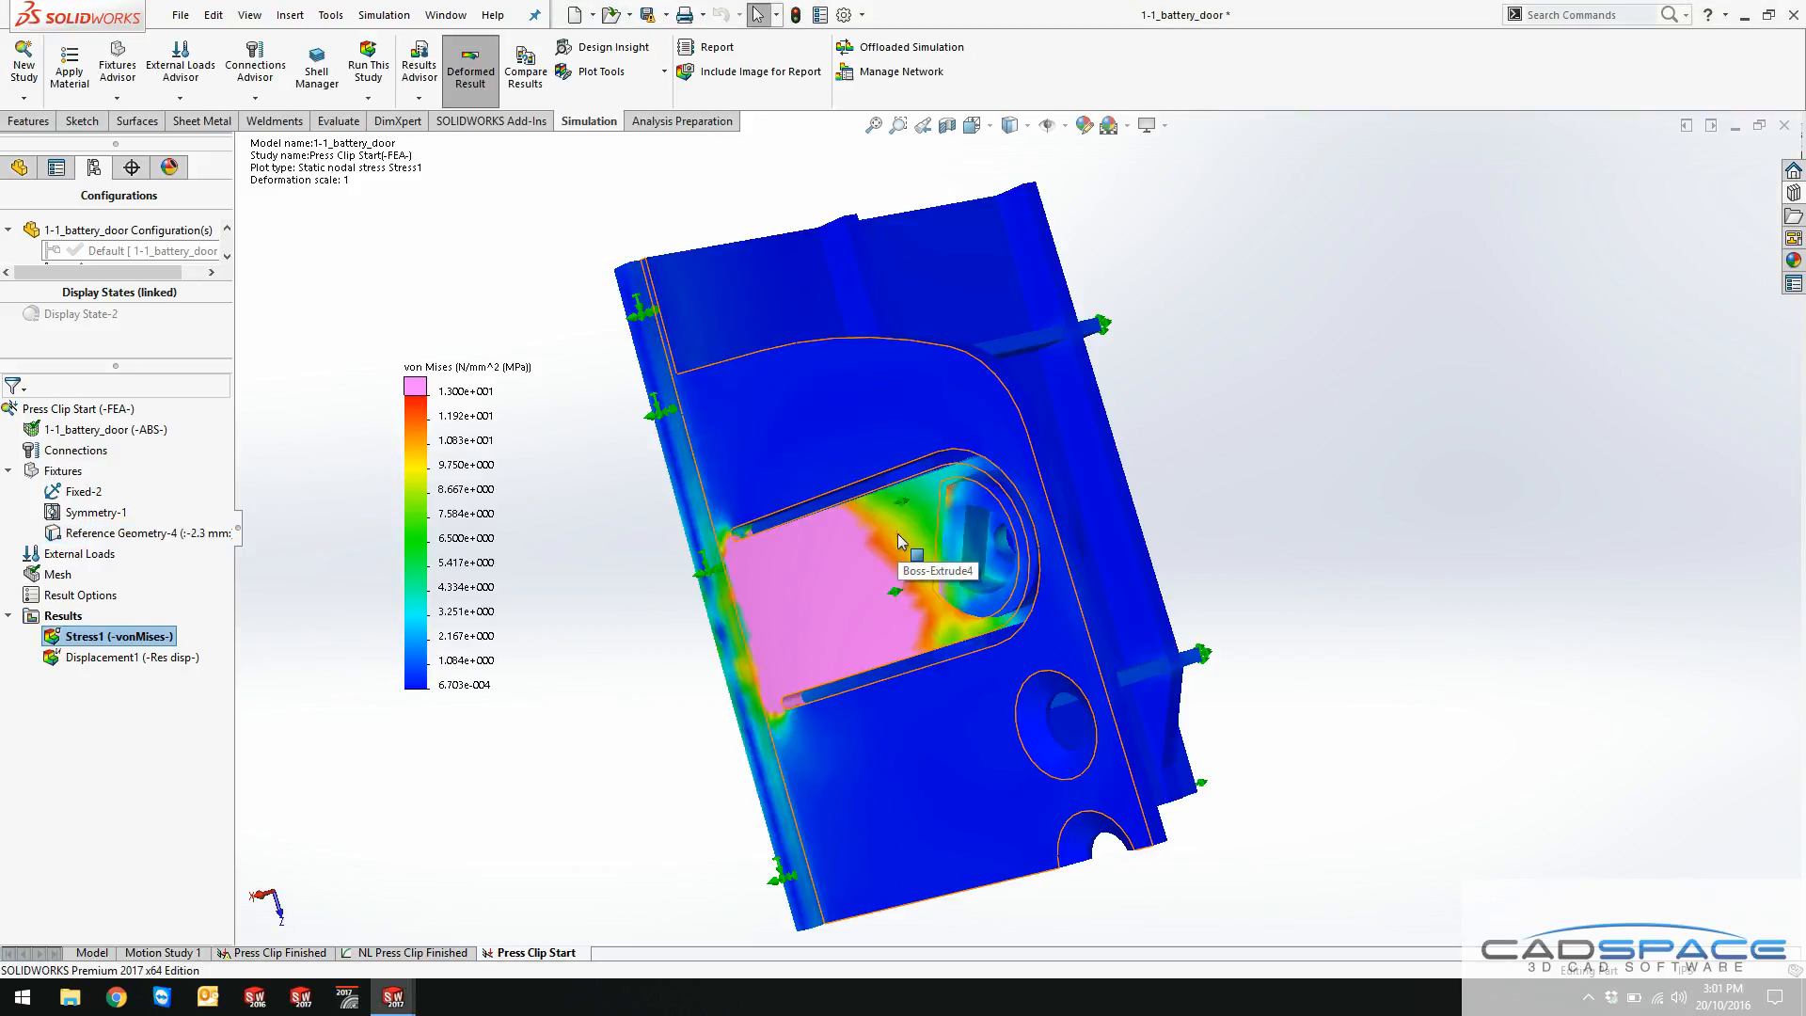
pyautogui.moveTo(465, 369); pyautogui.dragTo(598, 365)
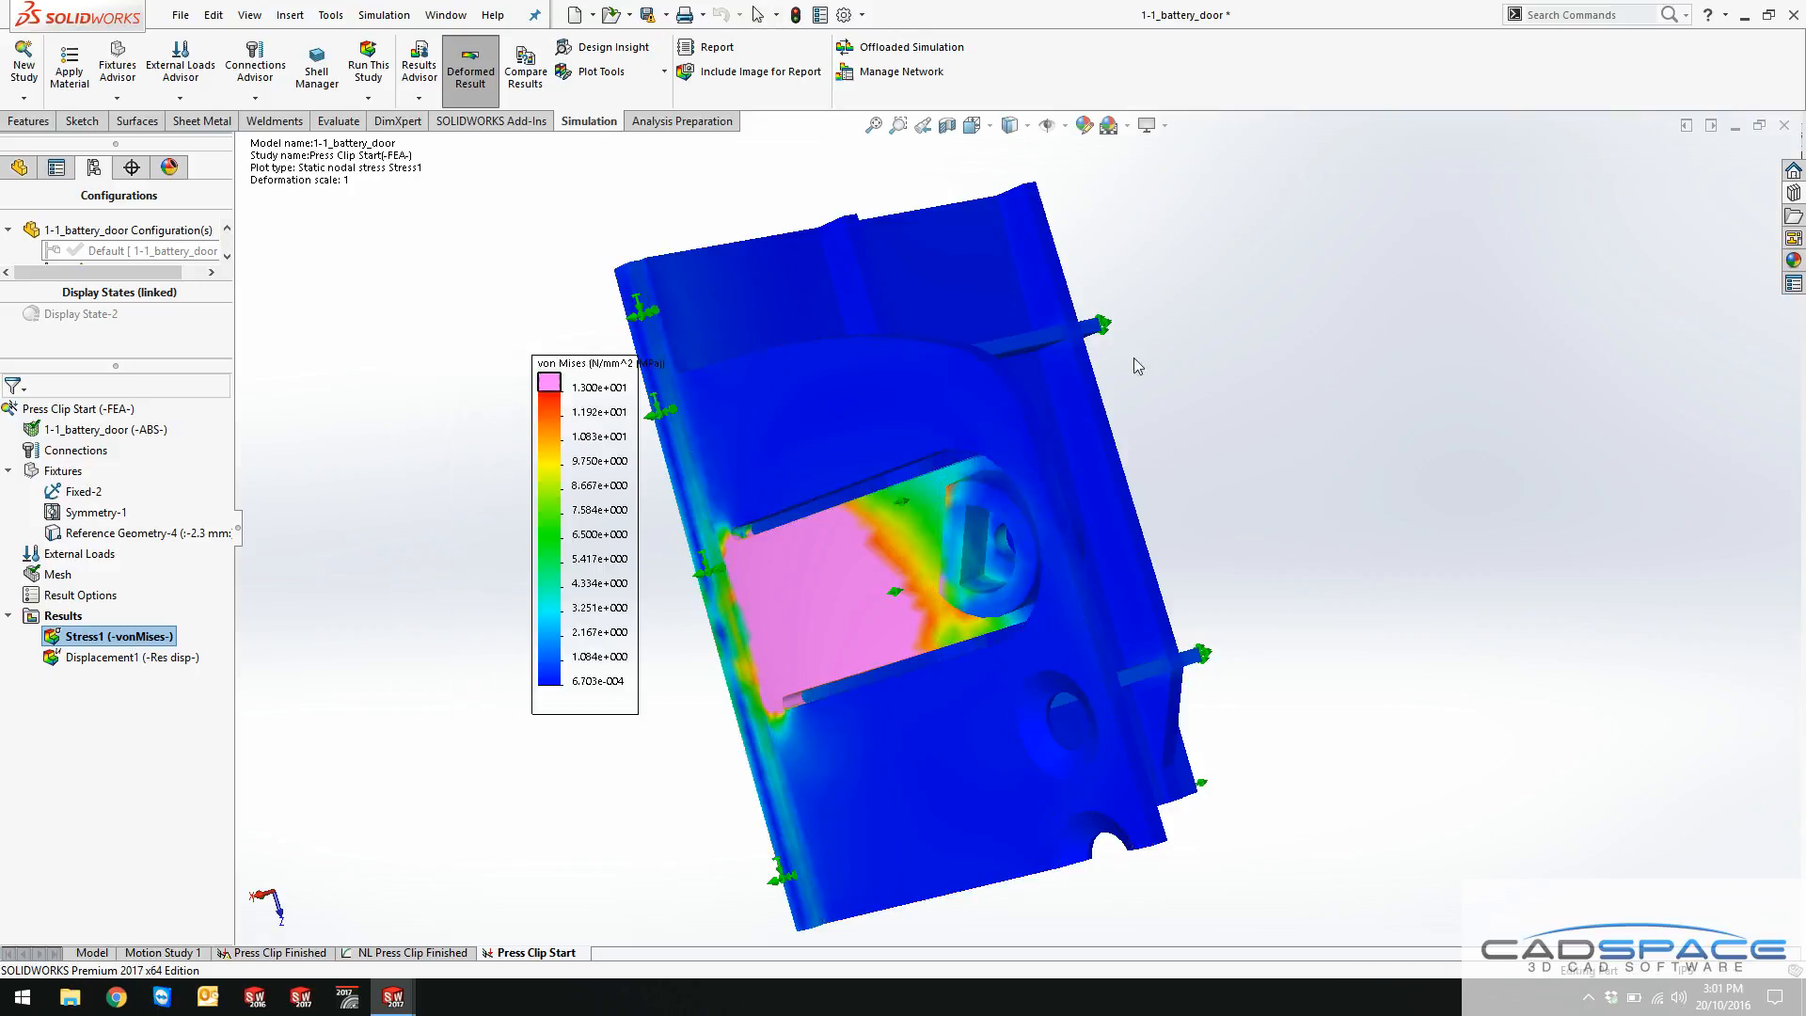
pyautogui.moveTo(1473, 381); pyautogui.dragTo(1478, 383)
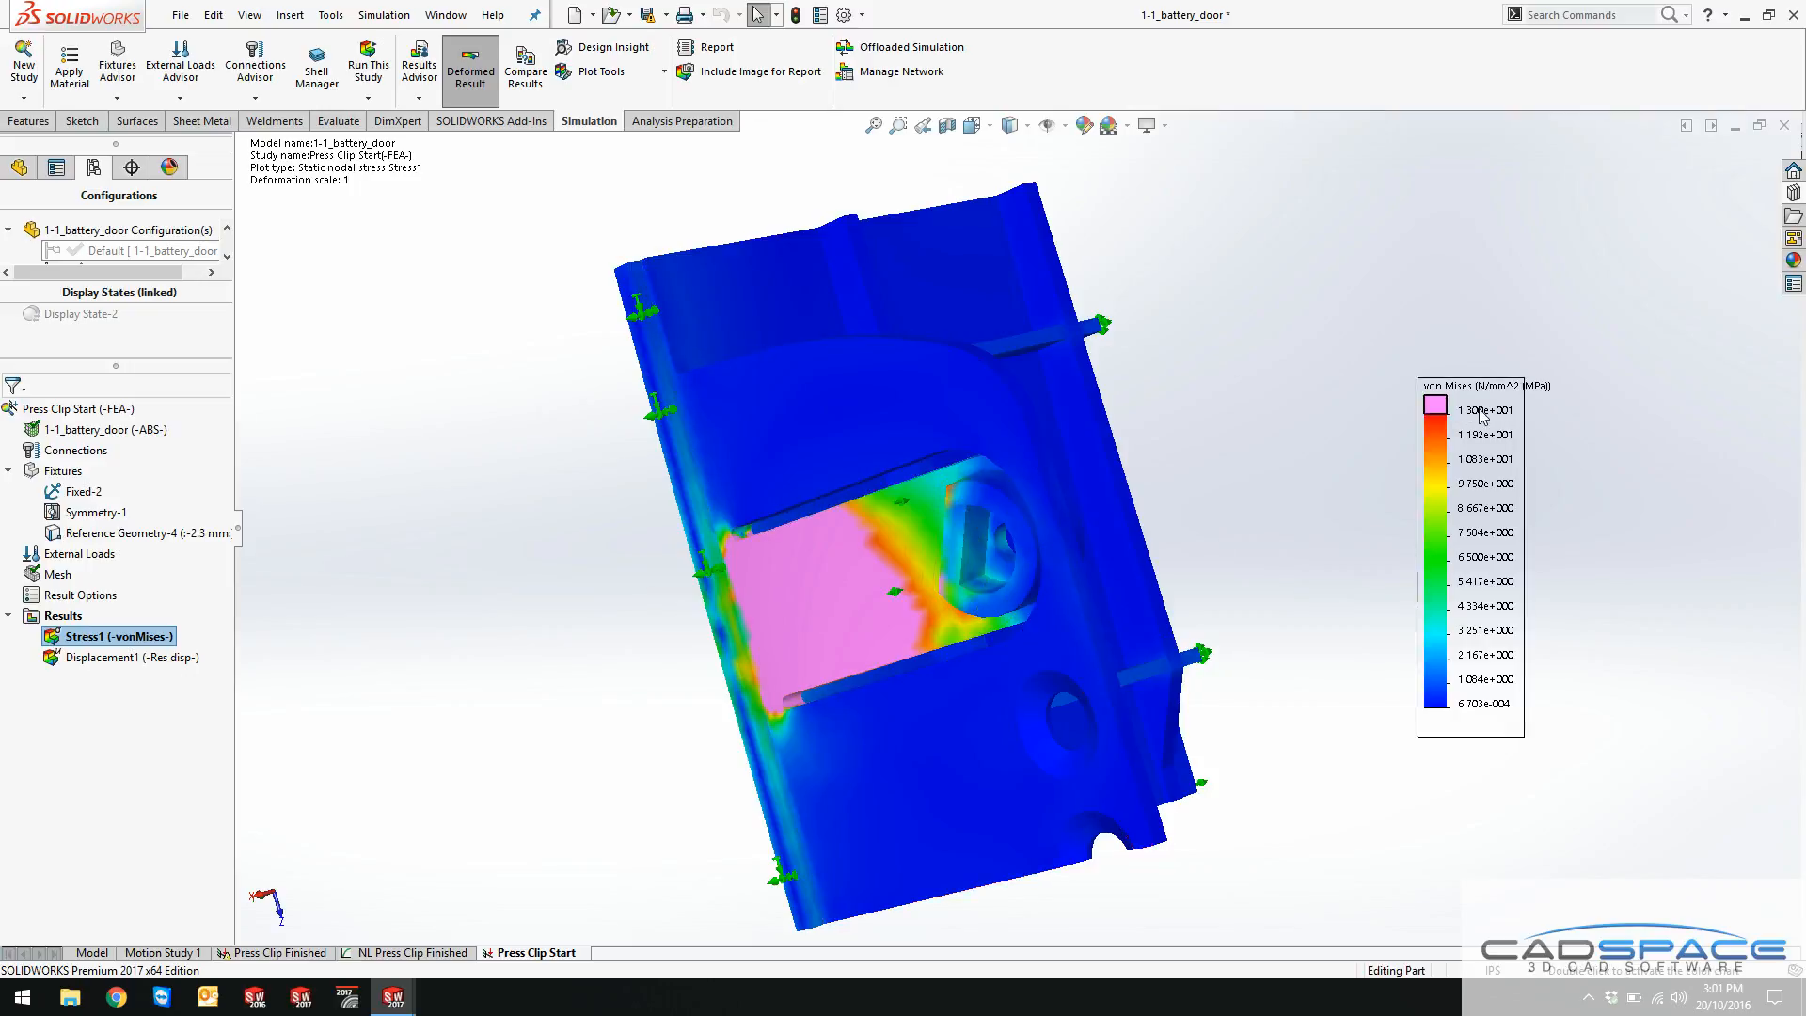
# Step: Set the above-maximum color of the von Mises stress legend to light yellow
pyautogui.doubleClick(1441, 407)
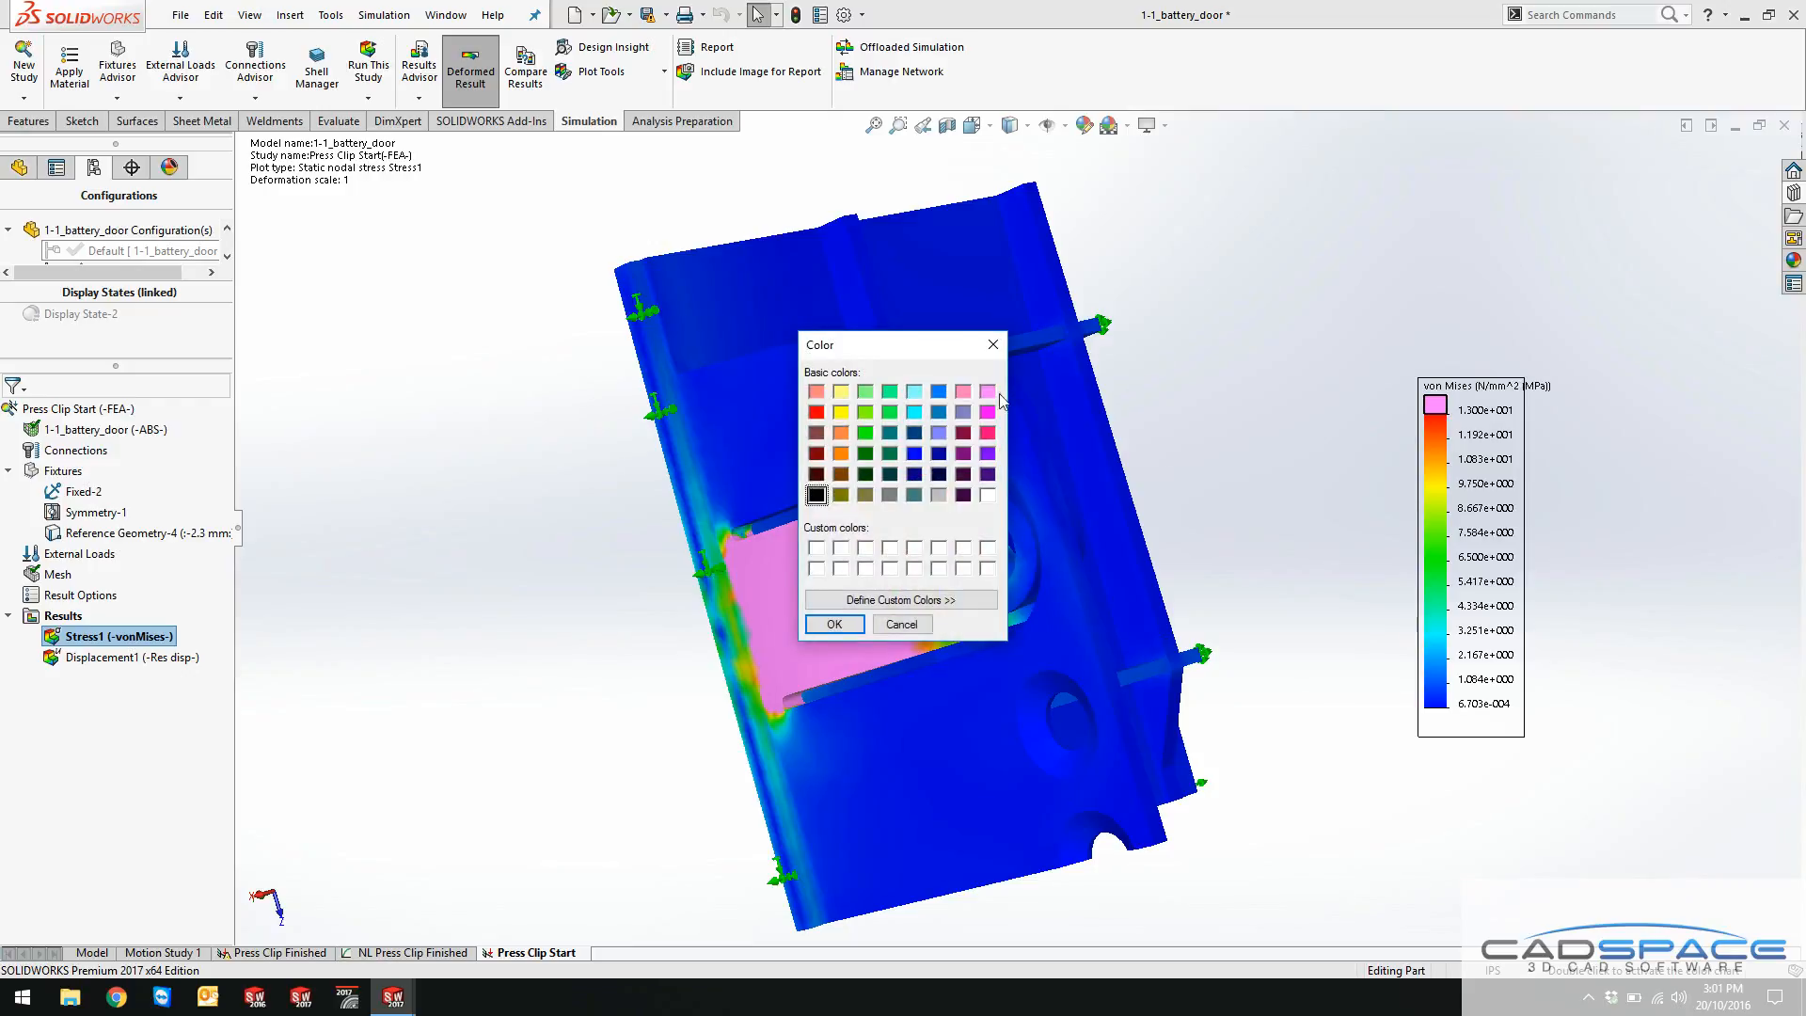
pyautogui.click(840, 392)
pyautogui.click(834, 624)
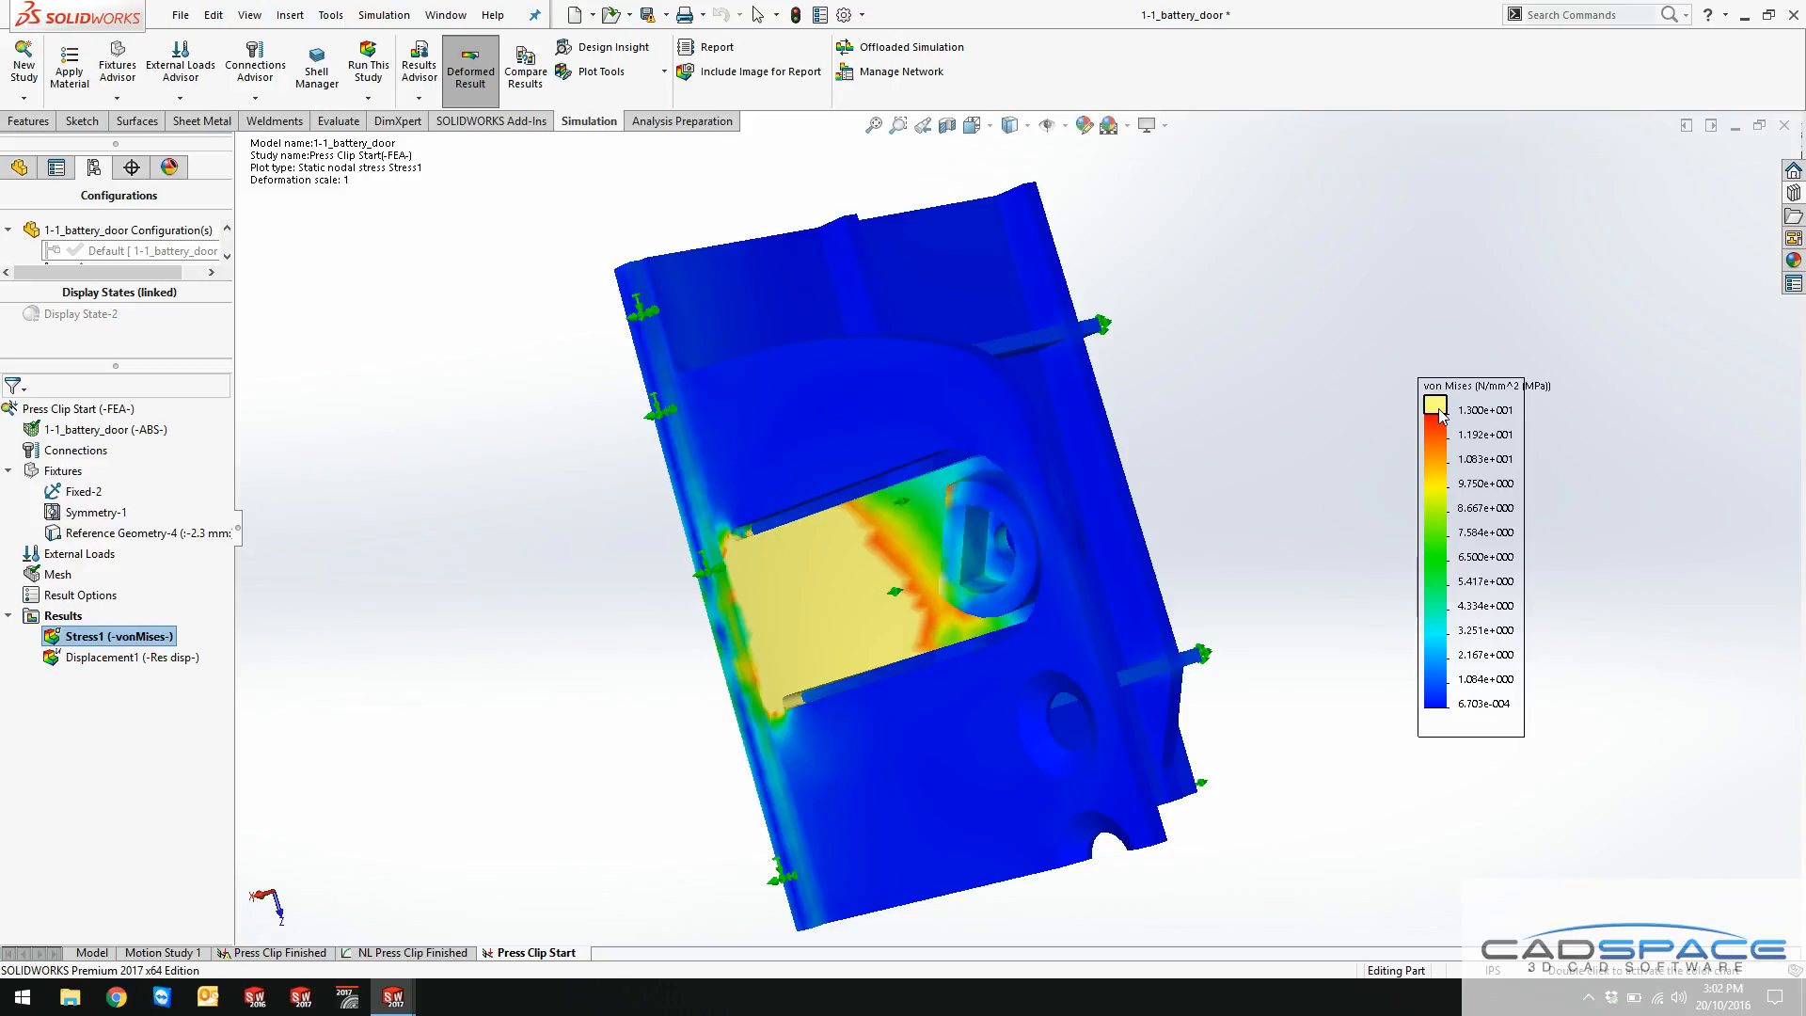
# Step: Set the above-maximum color of the von Mises stress legend back to pink
pyautogui.doubleClick(1442, 413)
pyautogui.click(987, 392)
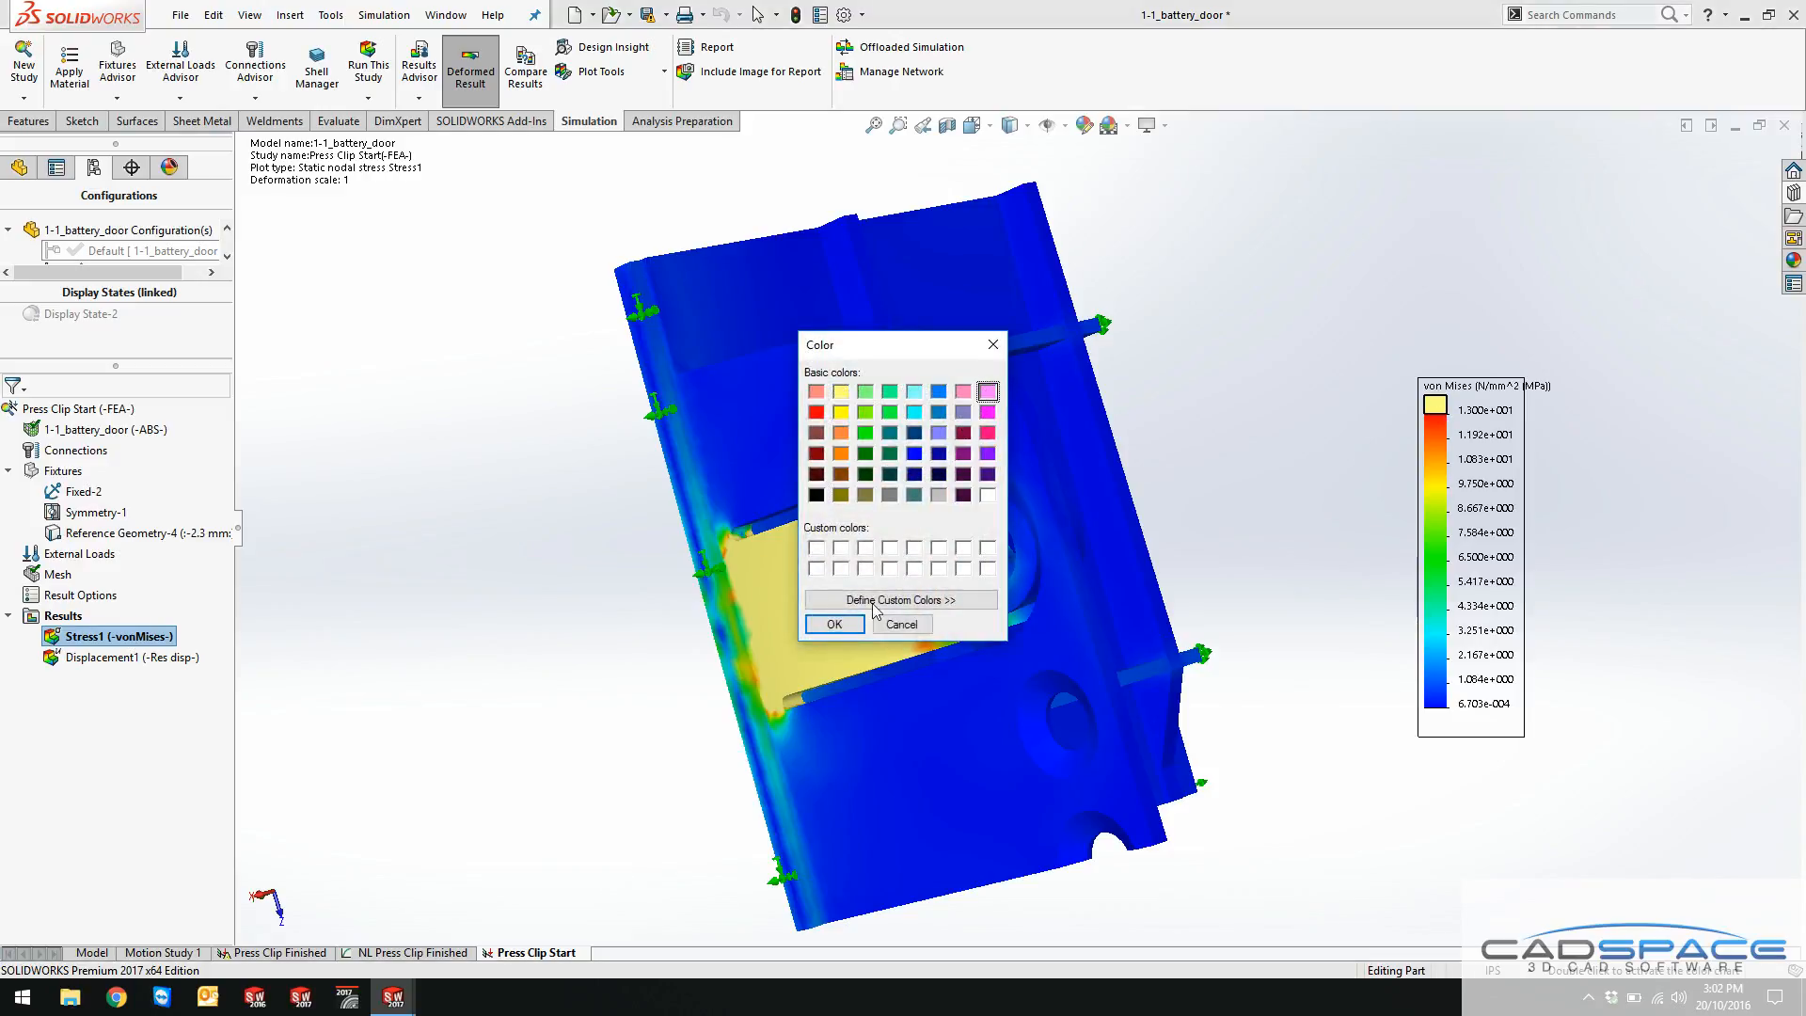
pyautogui.click(834, 626)
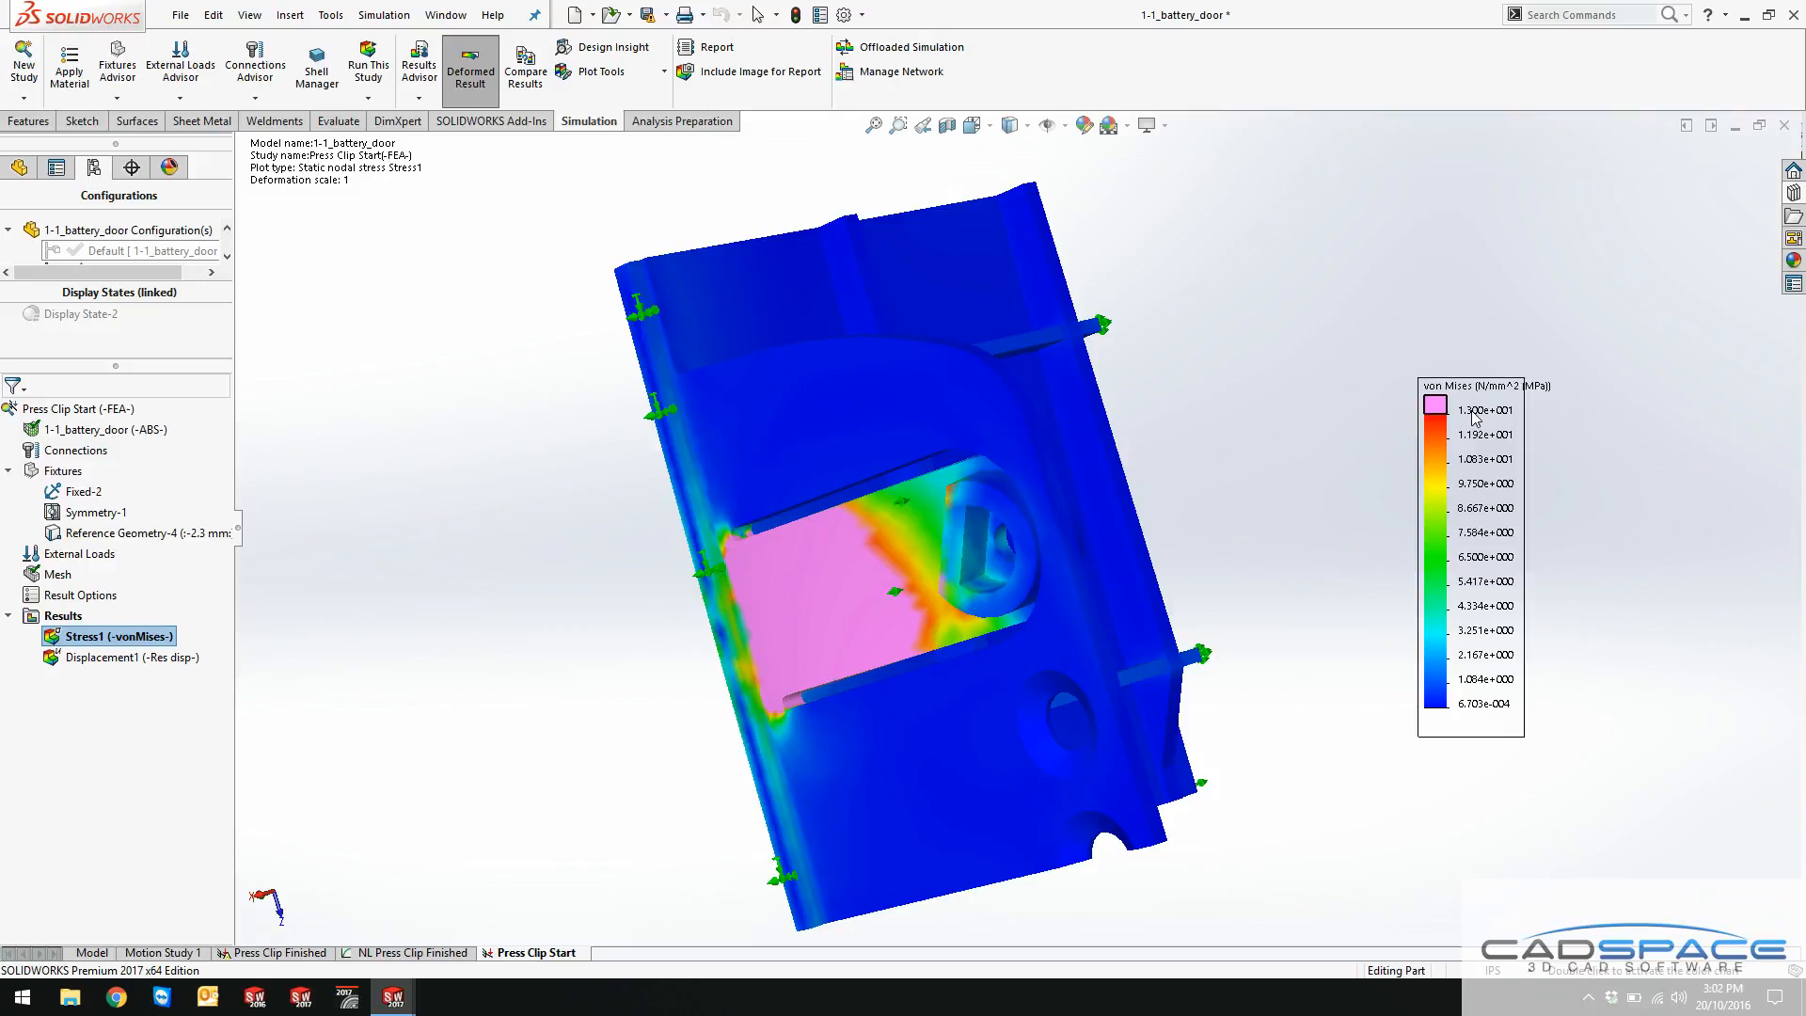
# Step: Run the Stress Hot Spot diagnosis on the study results with a sensitivity factor of 60
pyautogui.rightClick(58, 617)
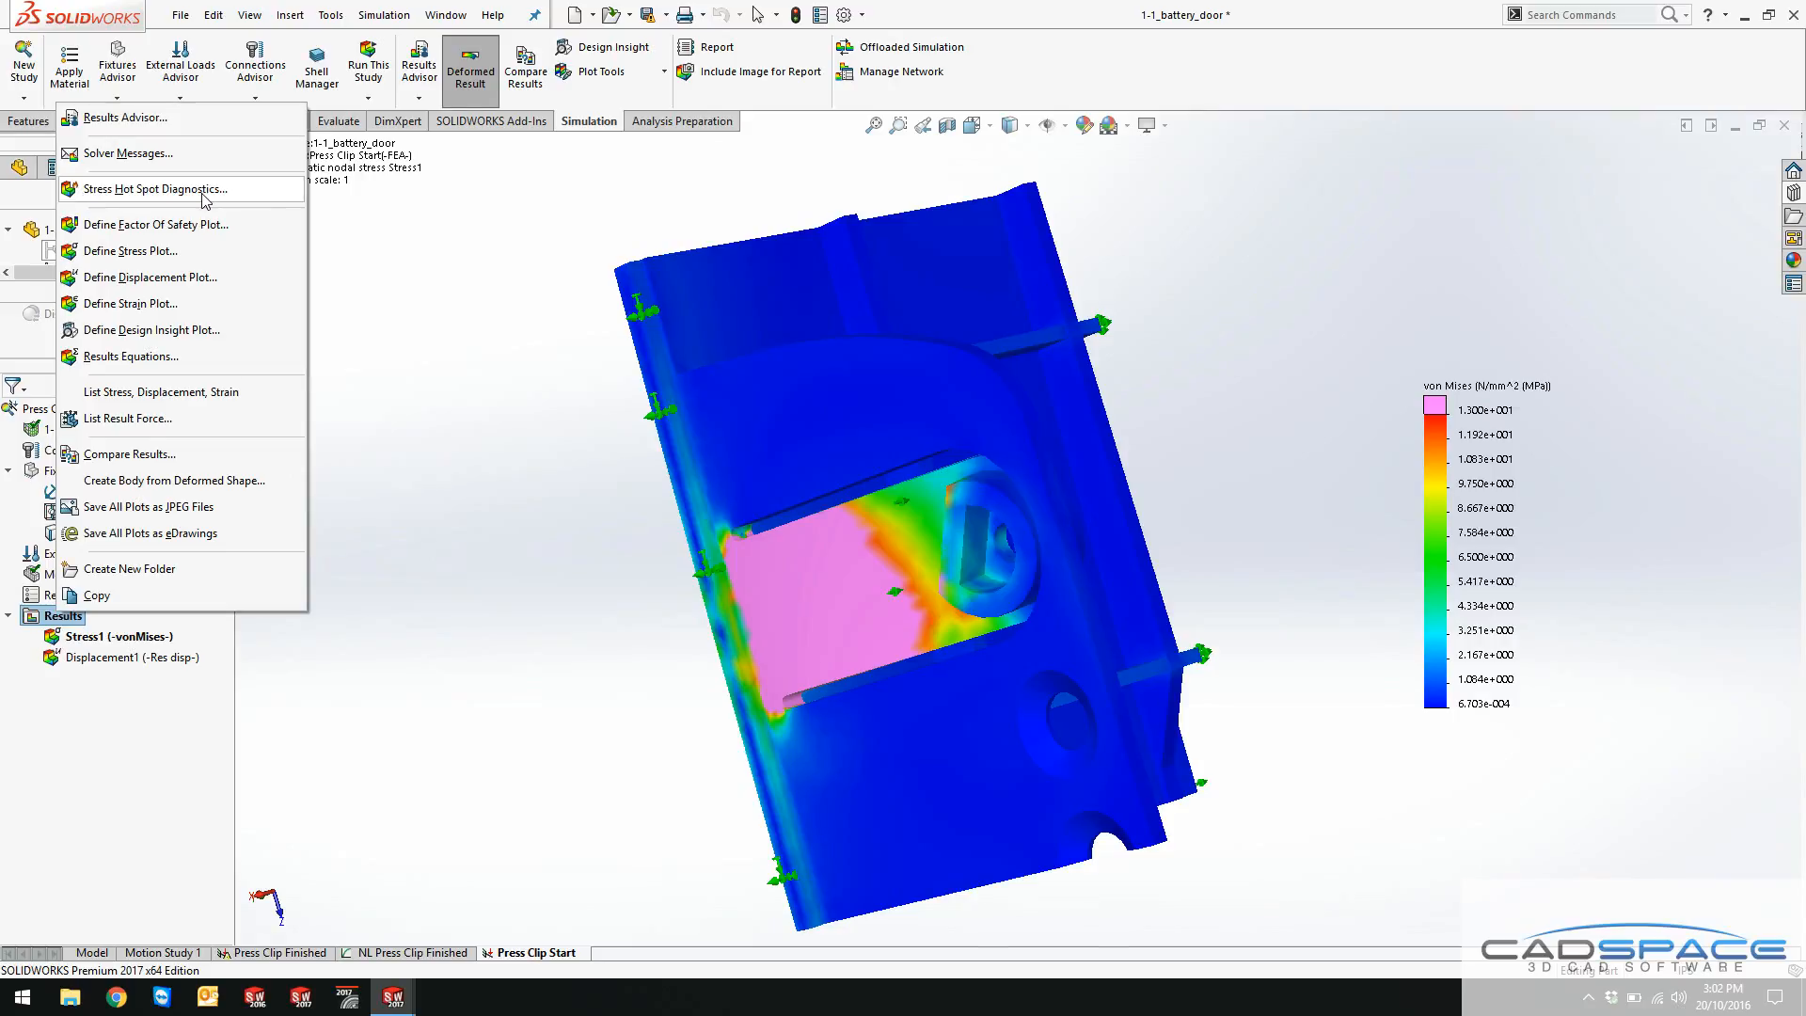
pyautogui.click(204, 191)
pyautogui.doubleClick(39, 636)
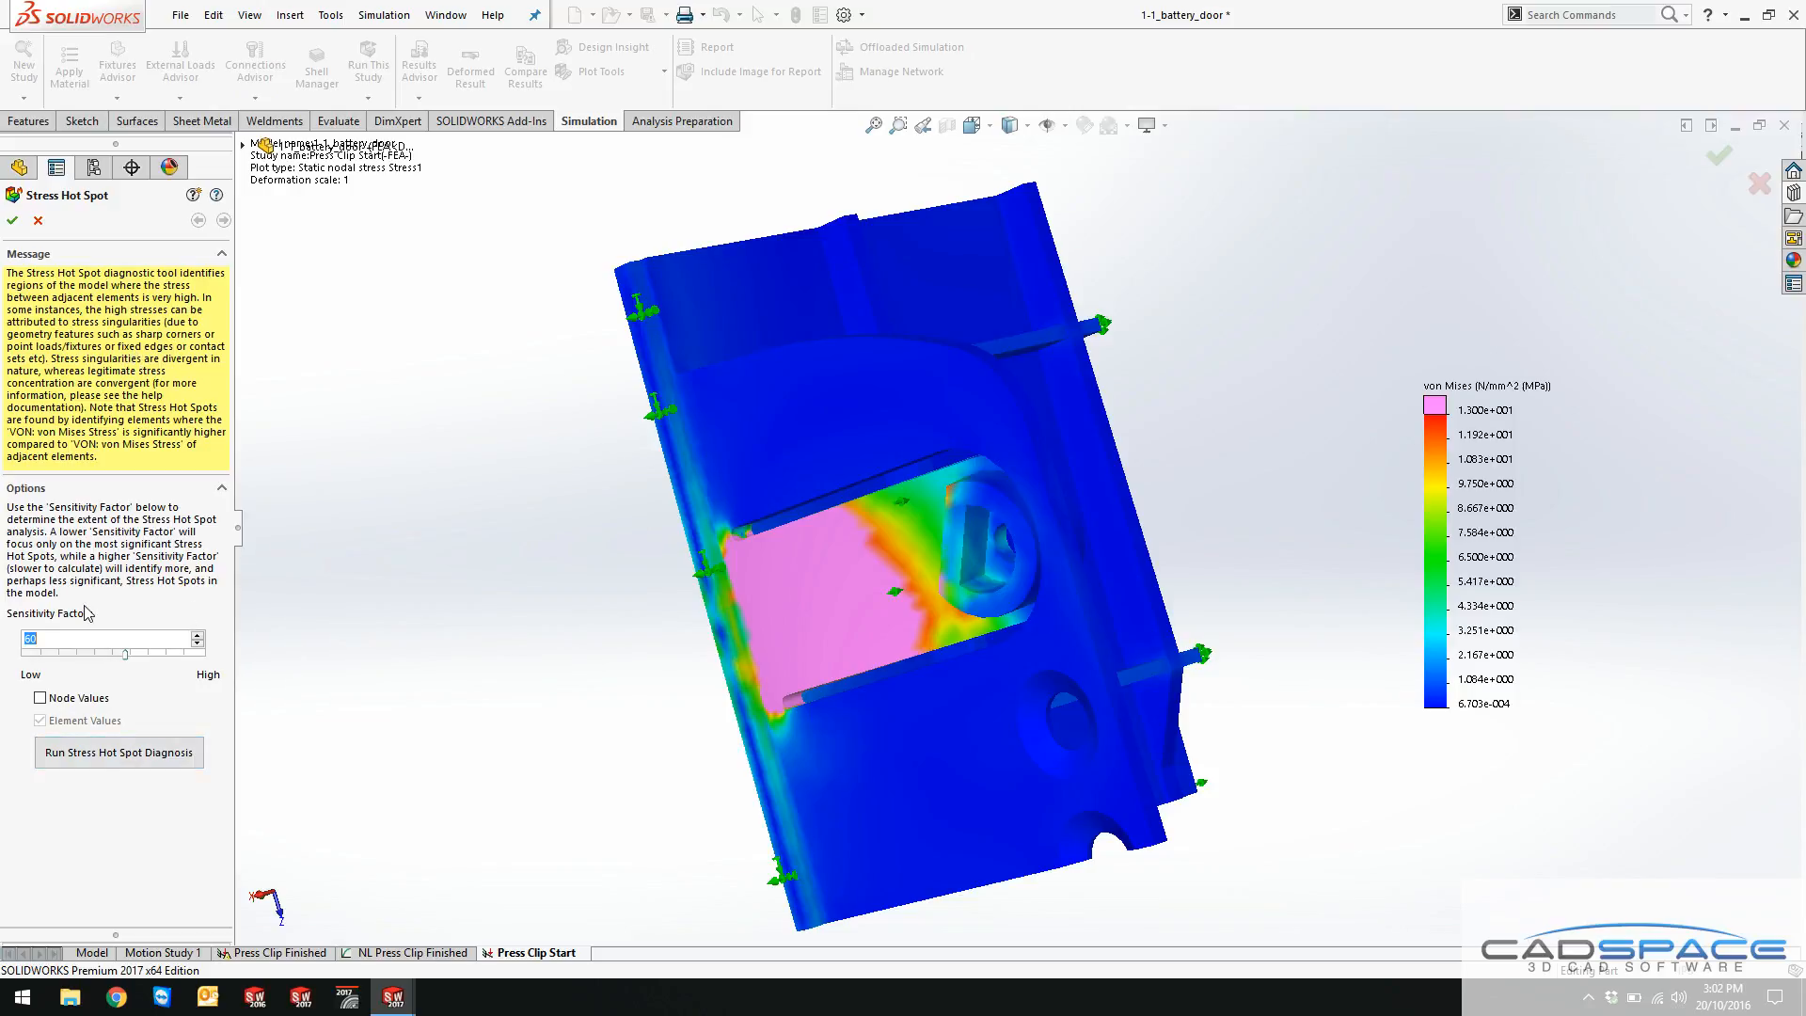
pyautogui.click(102, 760)
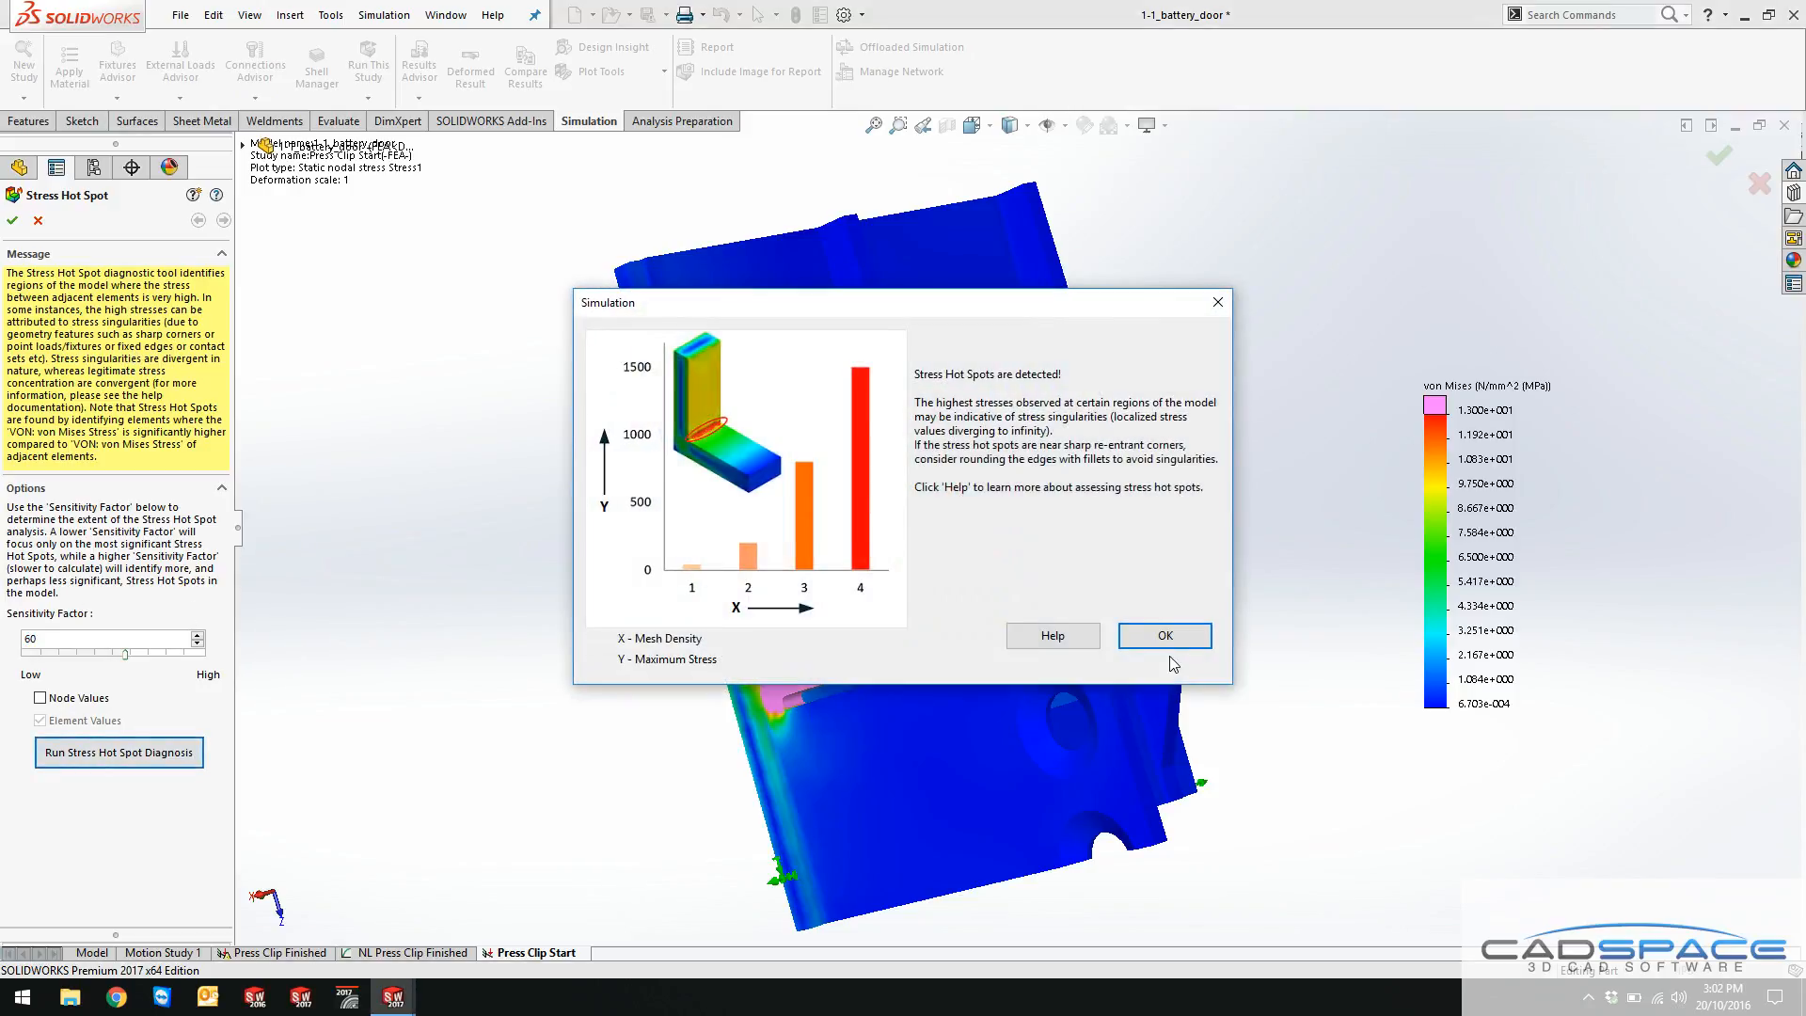
pyautogui.click(1174, 639)
# Step: Inspect the stress hot spots at the base of the clip arm, isolate them, and close the diagnosis without keeping it
pyautogui.moveTo(775, 687); pyautogui.dragTo(672, 520, button='middle')
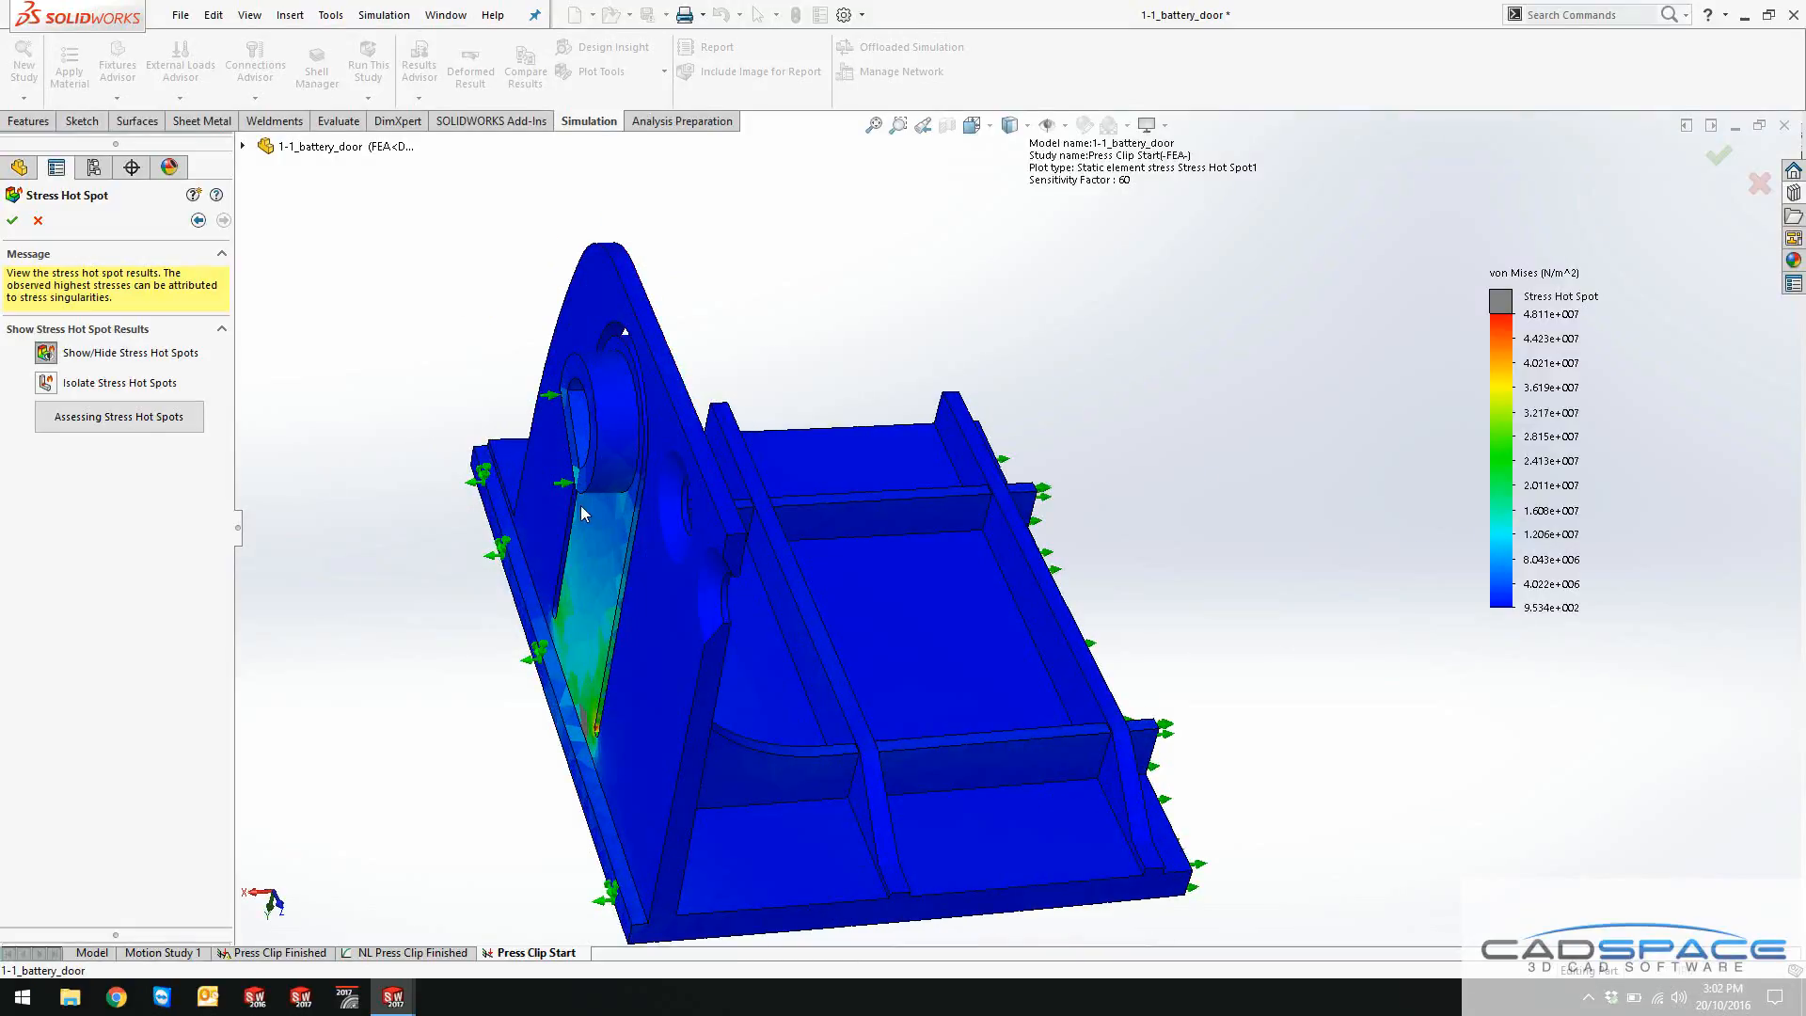
pyautogui.moveTo(651, 723); pyautogui.dragTo(568, 747, button='middle')
pyautogui.scroll(-4, 800, 659)
pyautogui.moveTo(839, 660); pyautogui.dragTo(807, 664, button='middle')
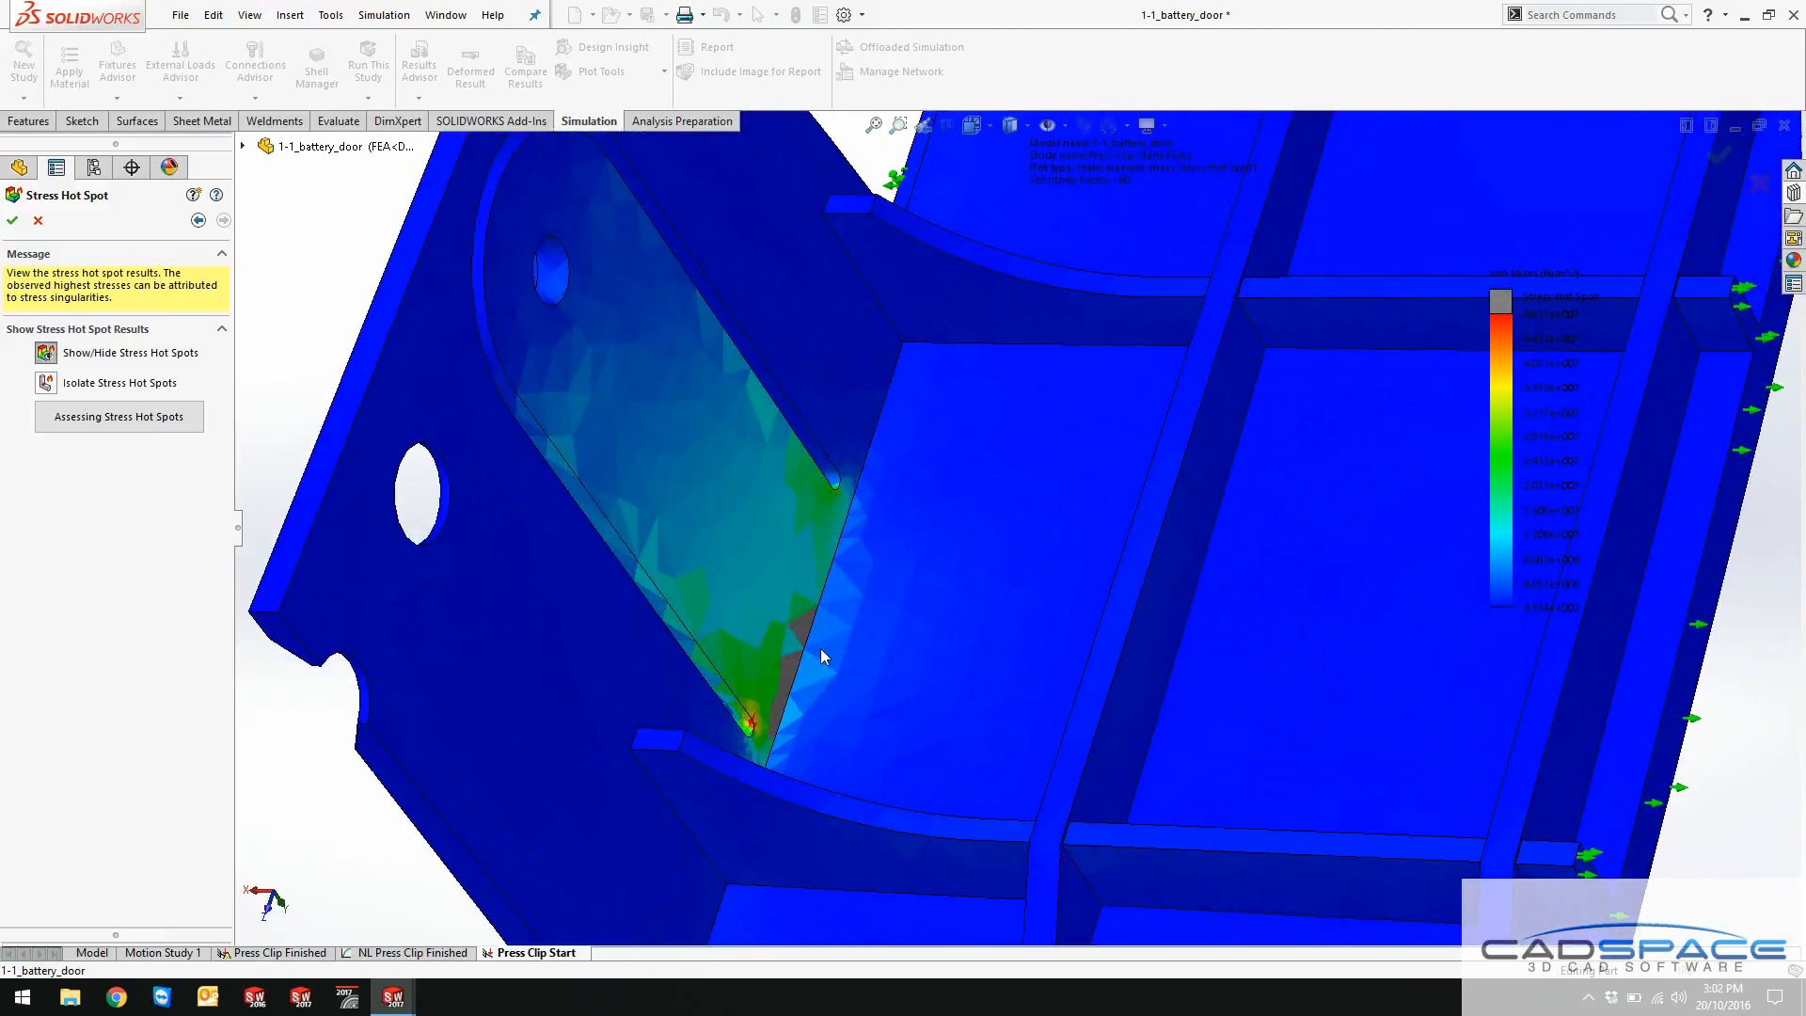
pyautogui.scroll(-2, 806, 654)
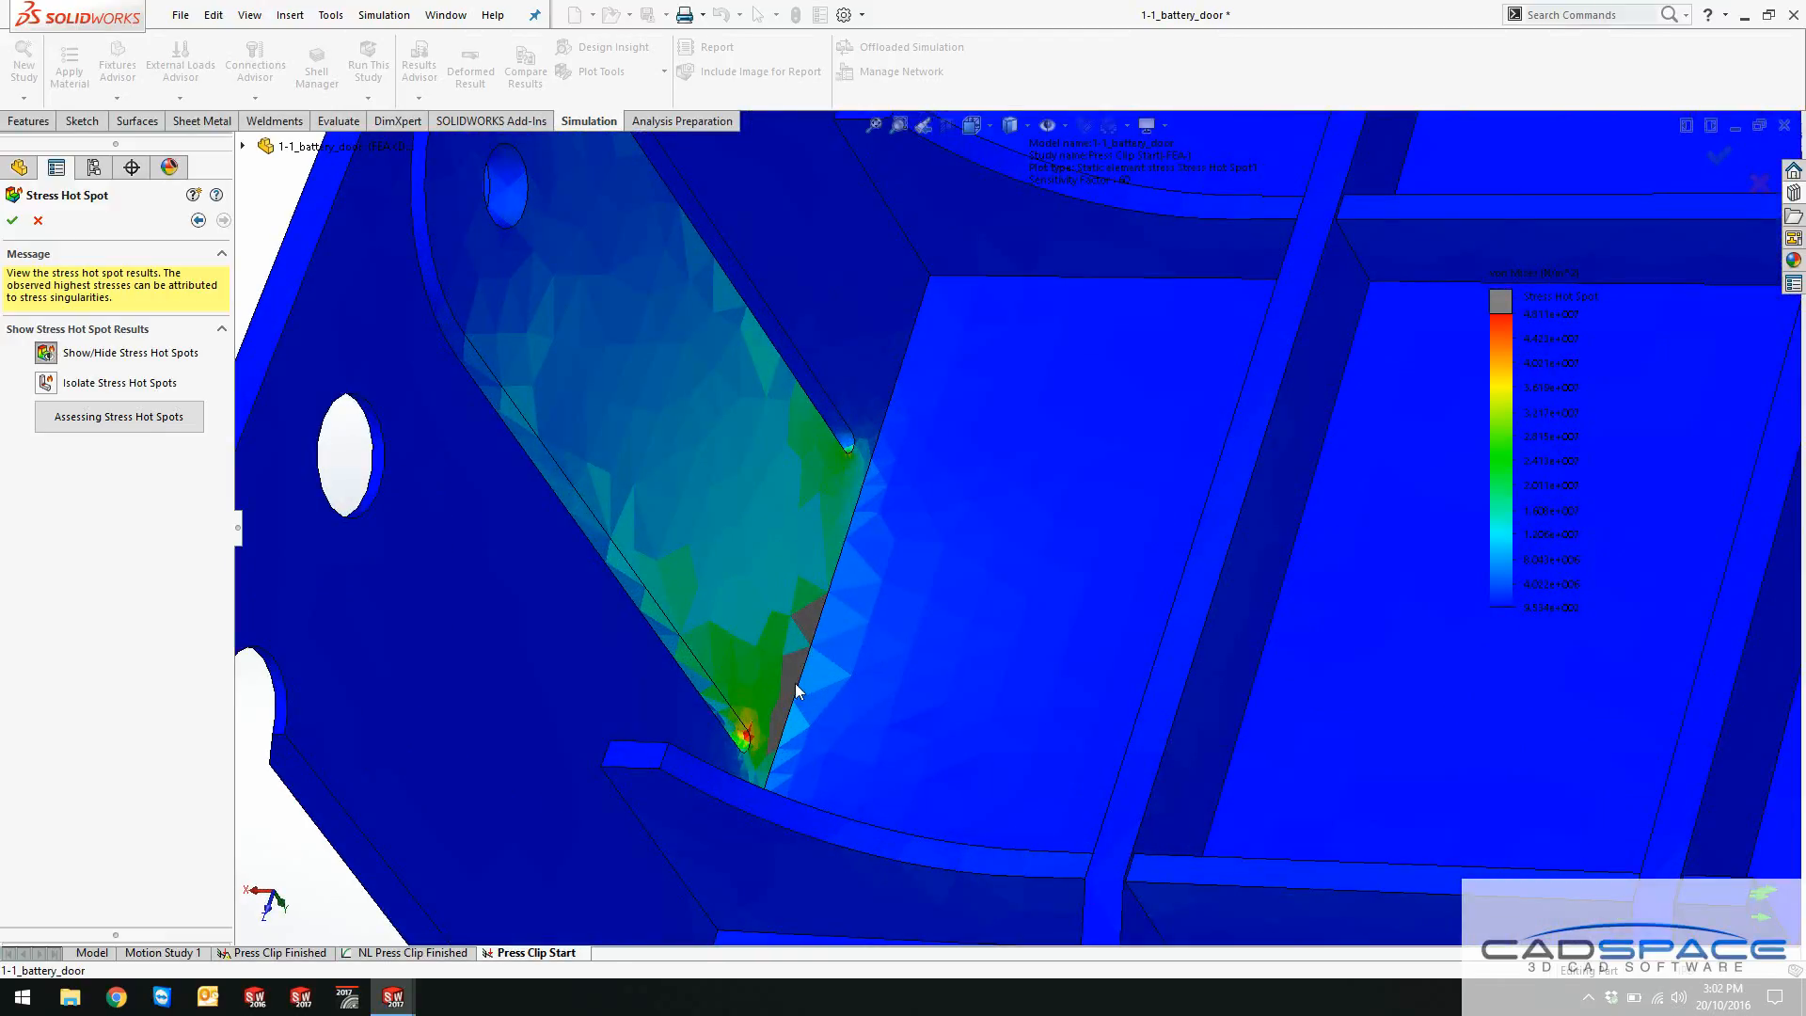
pyautogui.click(47, 383)
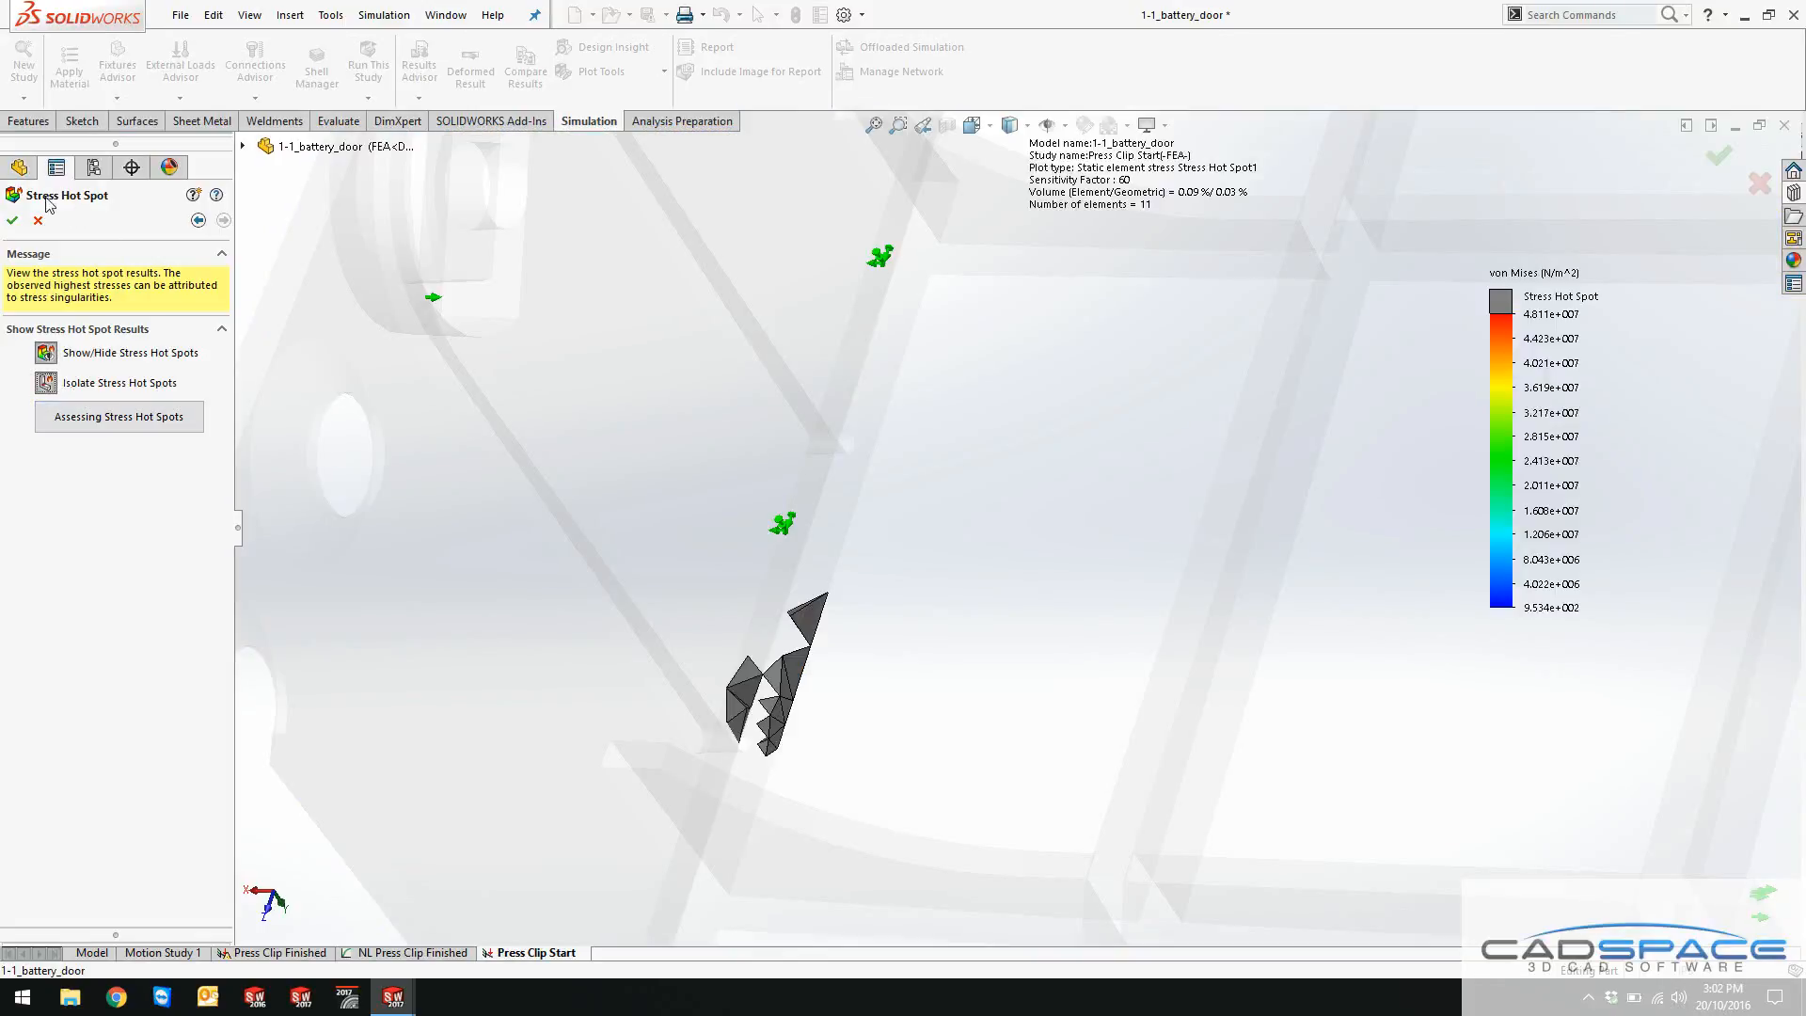
pyautogui.scroll(-2, 819, 696)
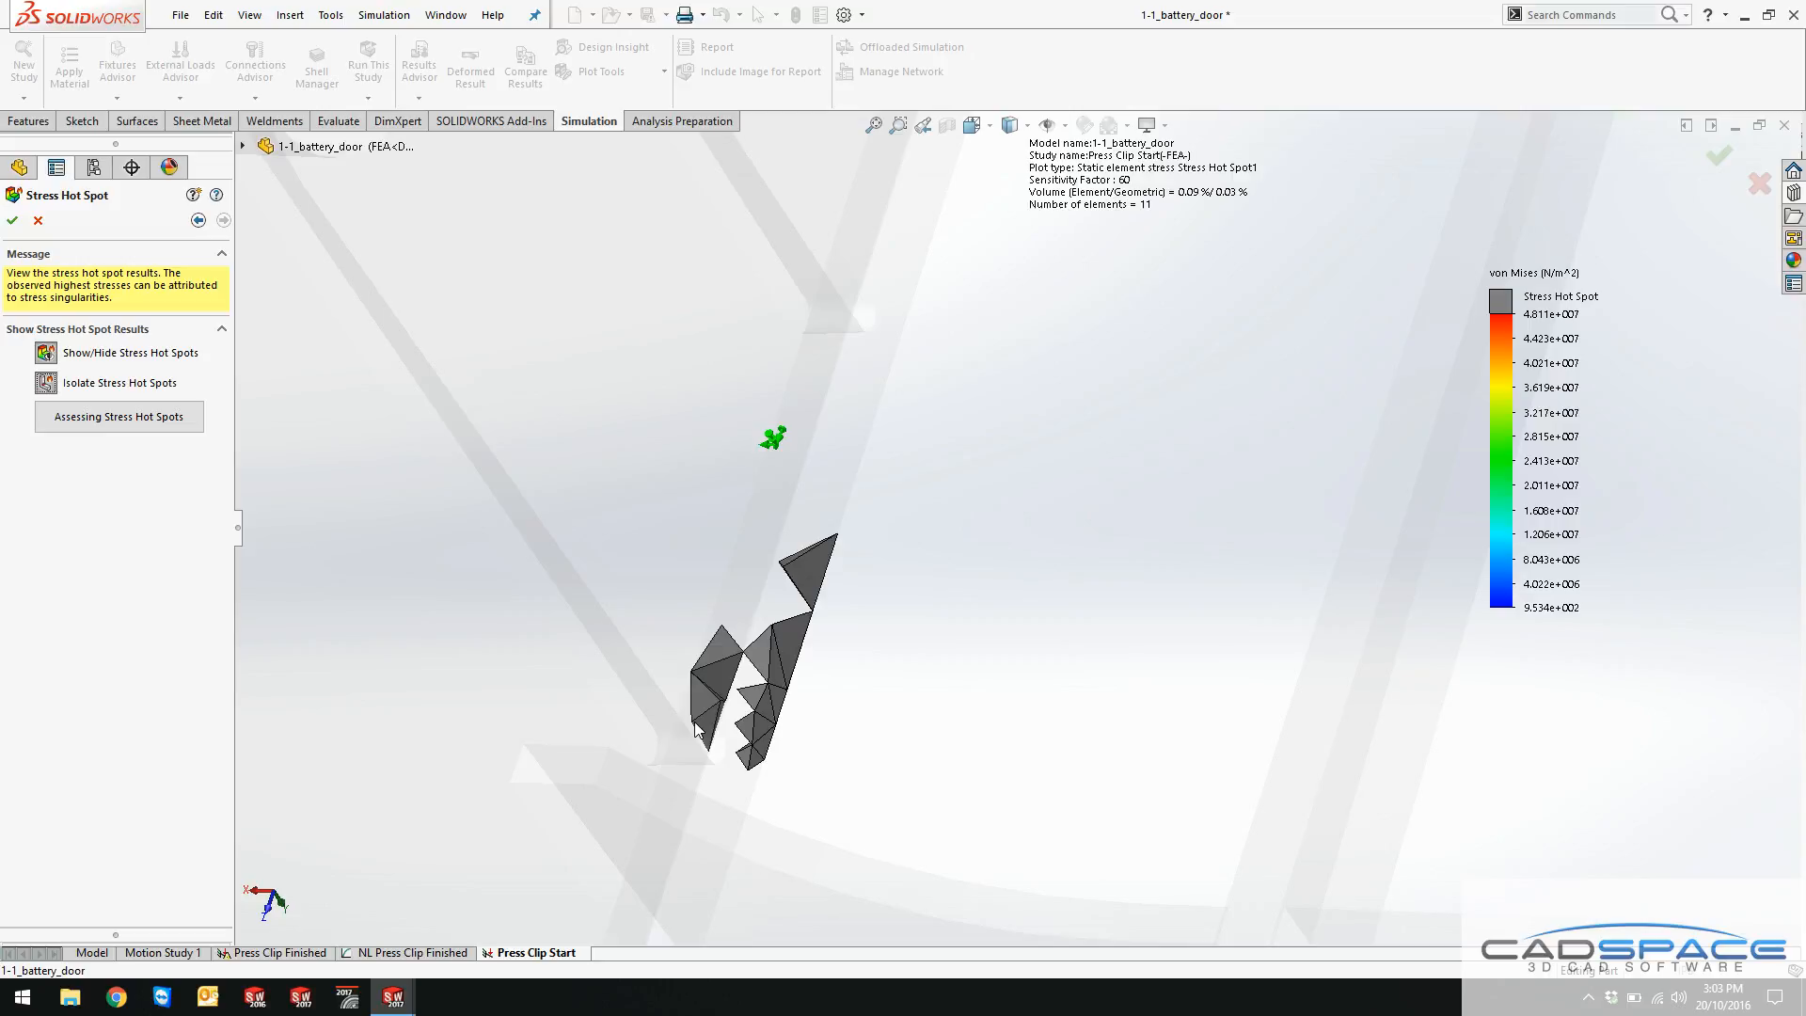
pyautogui.click(38, 220)
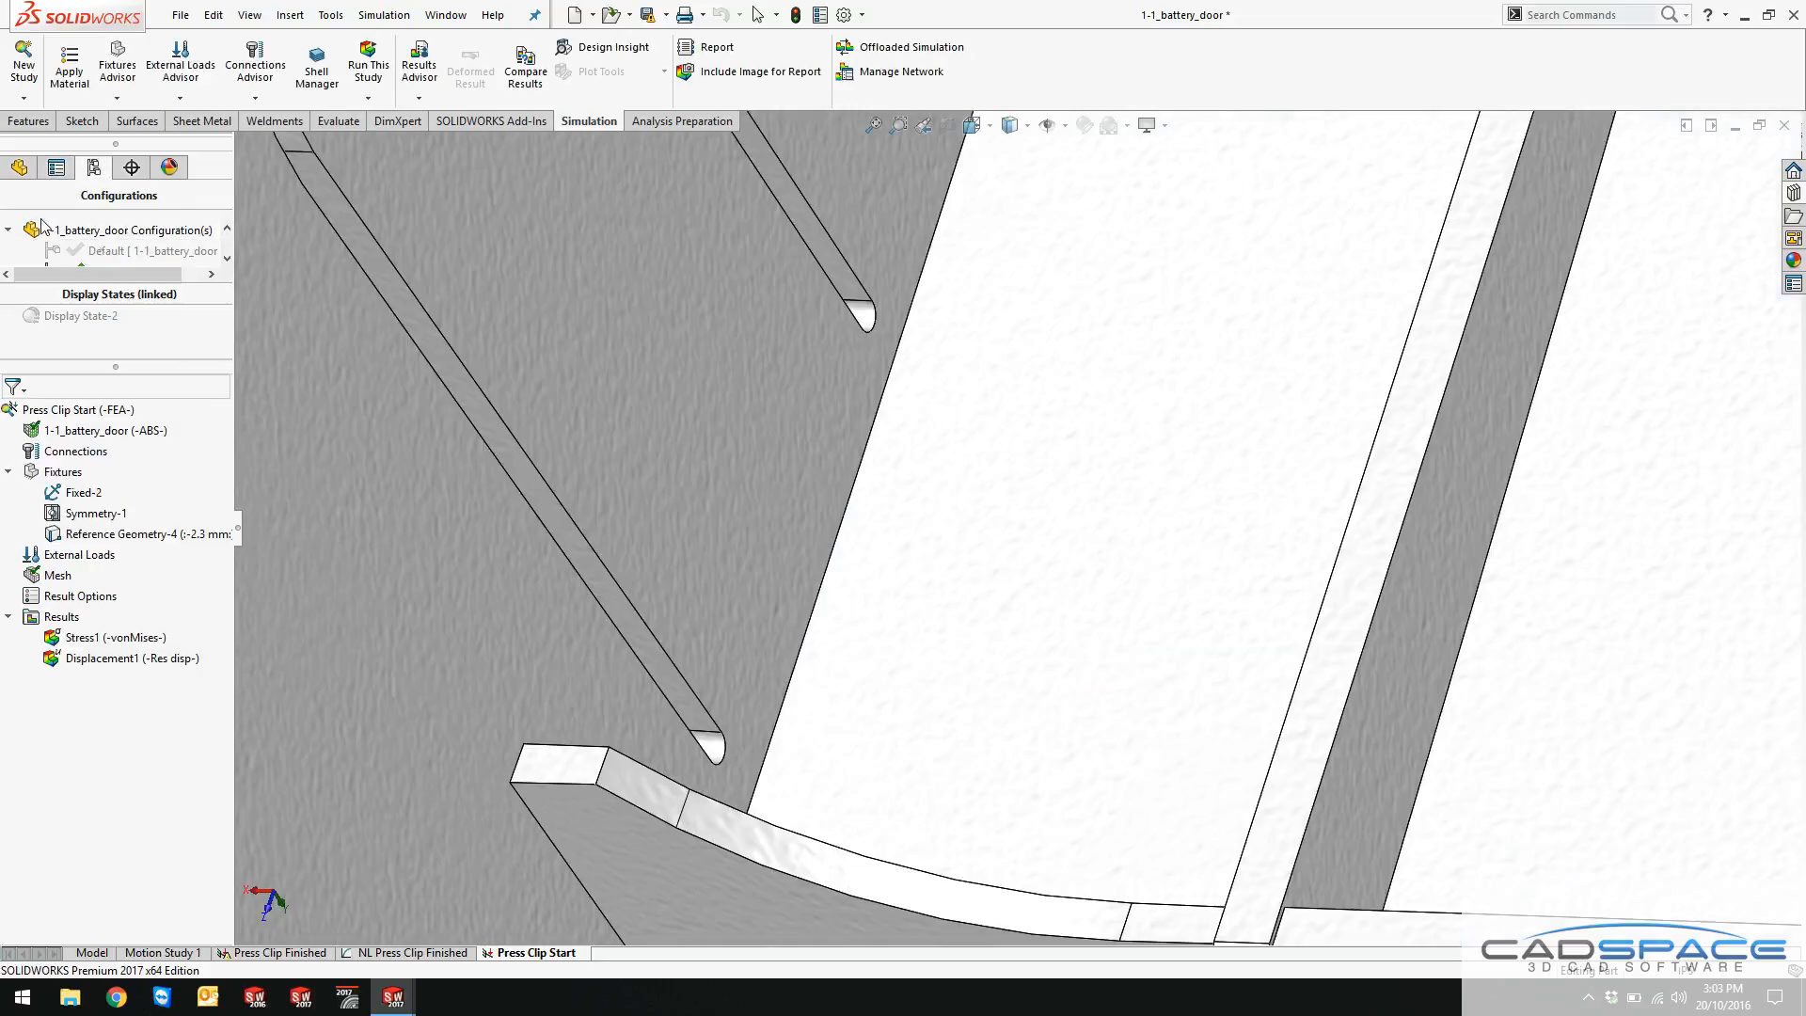
pyautogui.scroll(-3, 969, 527)
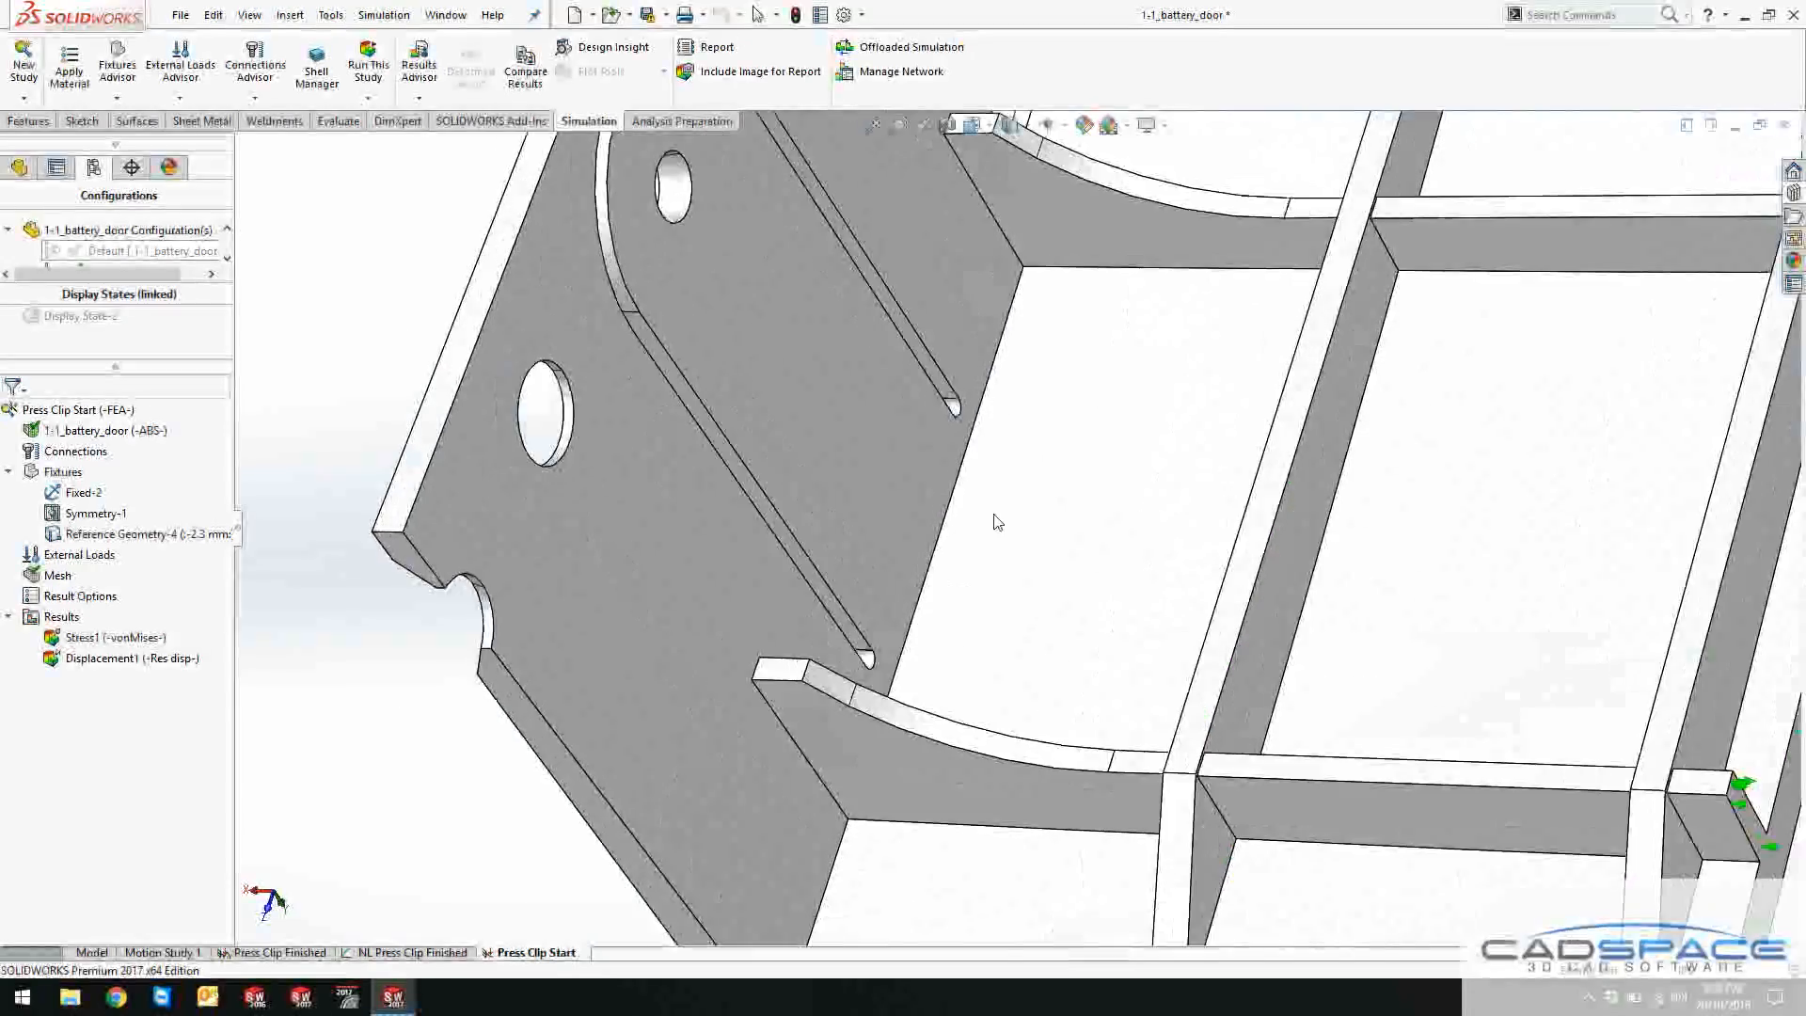
pyautogui.scroll(-3, 945, 555)
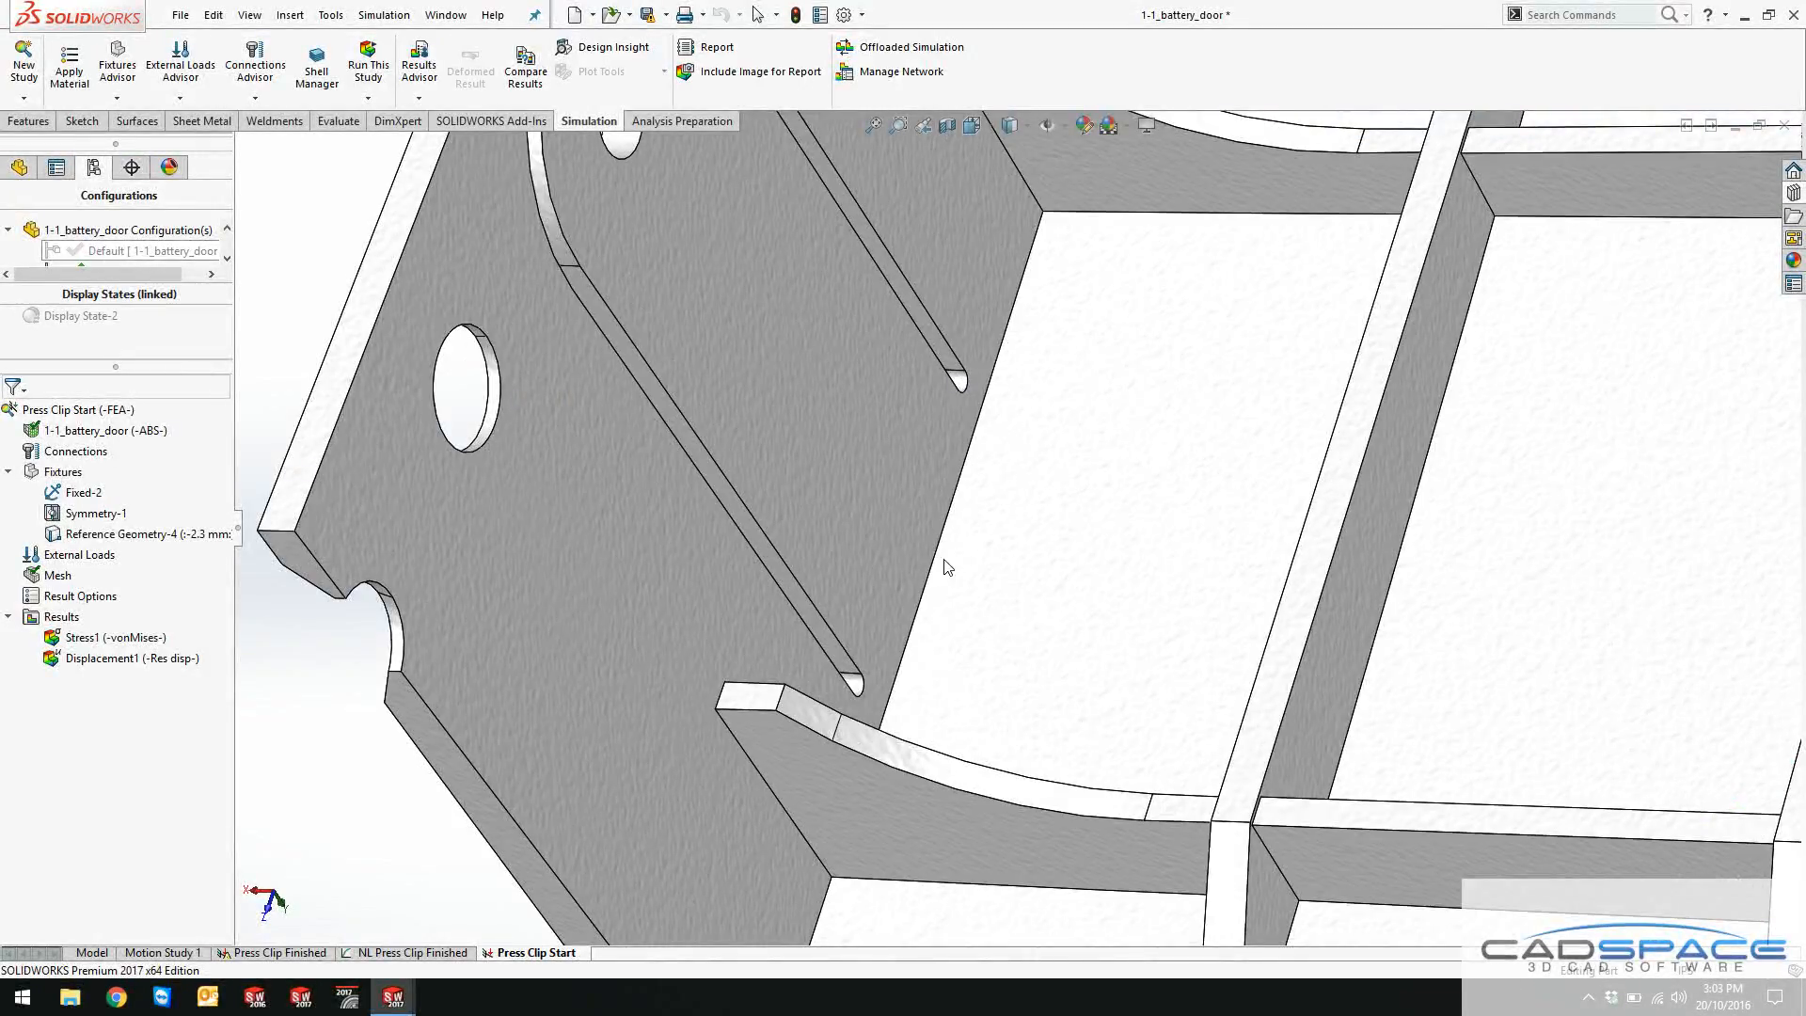
pyautogui.scroll(3, 945, 570)
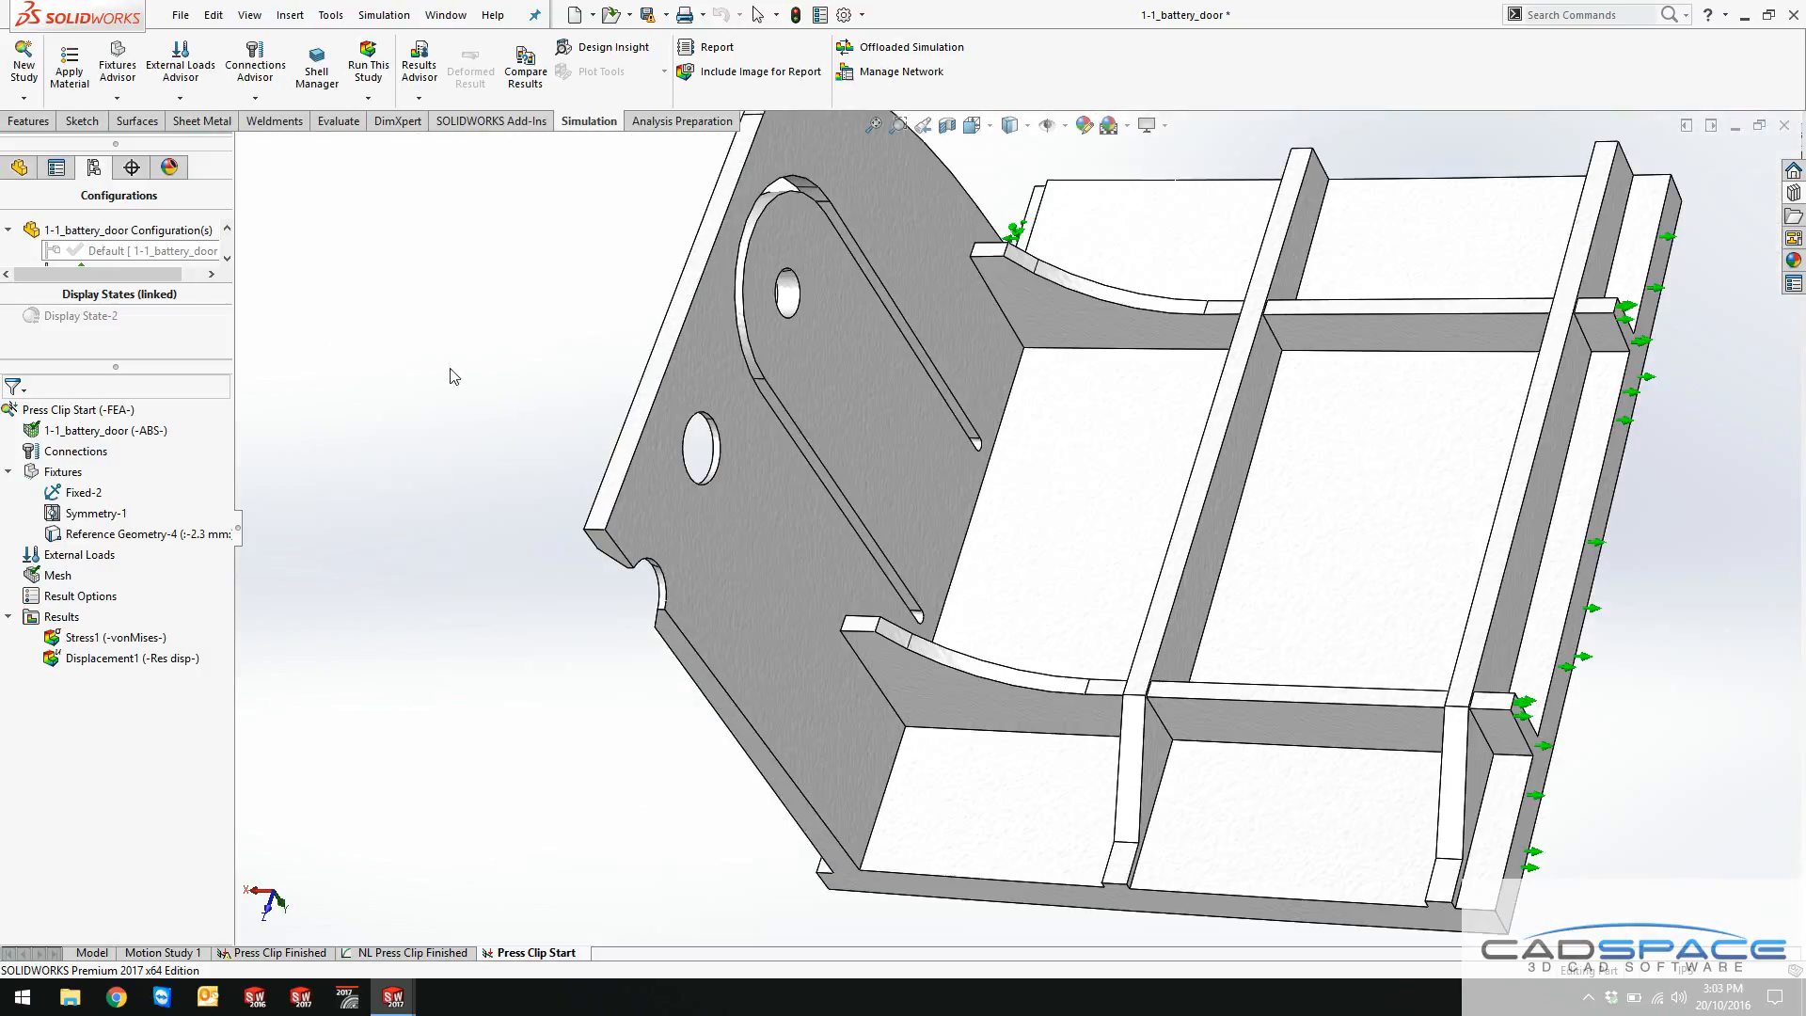
# Step: Switch to the 1-1_myopro_grasp_right assembly, look over its open battery door, and open the SIM Results Complete study
pyautogui.hotkey('ctrl', 'Tab')
pyautogui.click(929, 506)
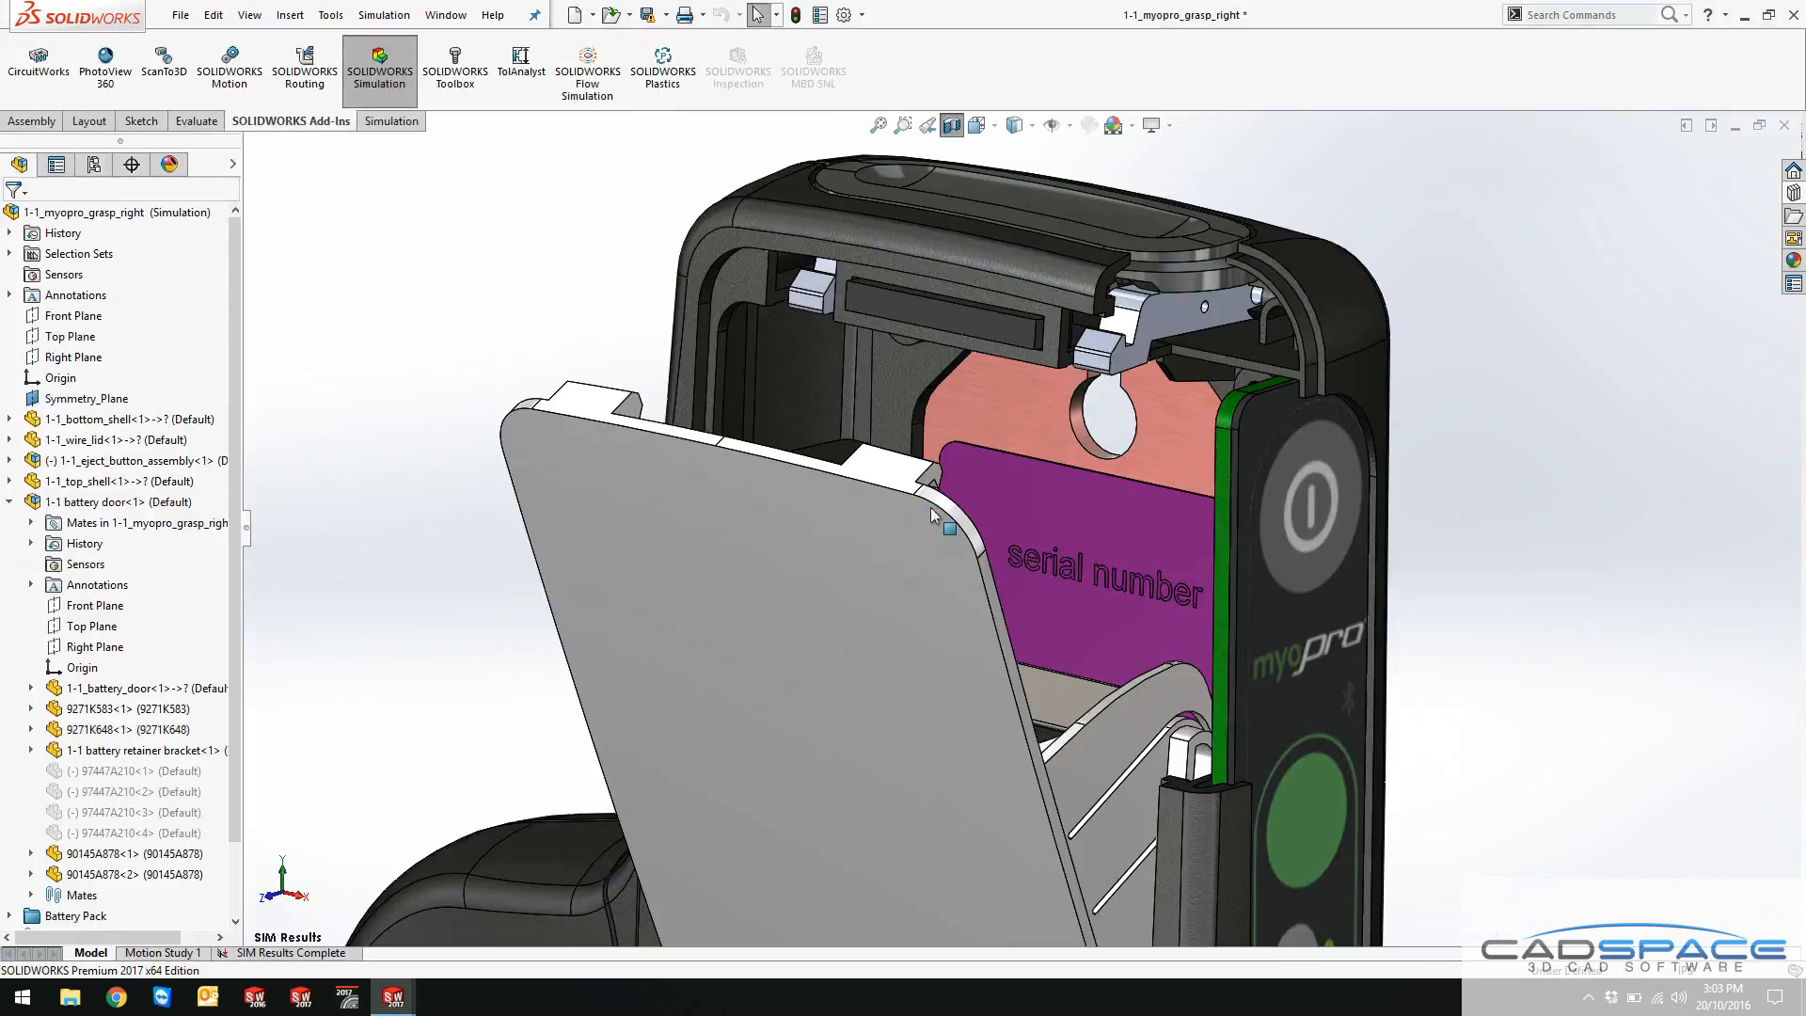
pyautogui.scroll(5, 911, 675)
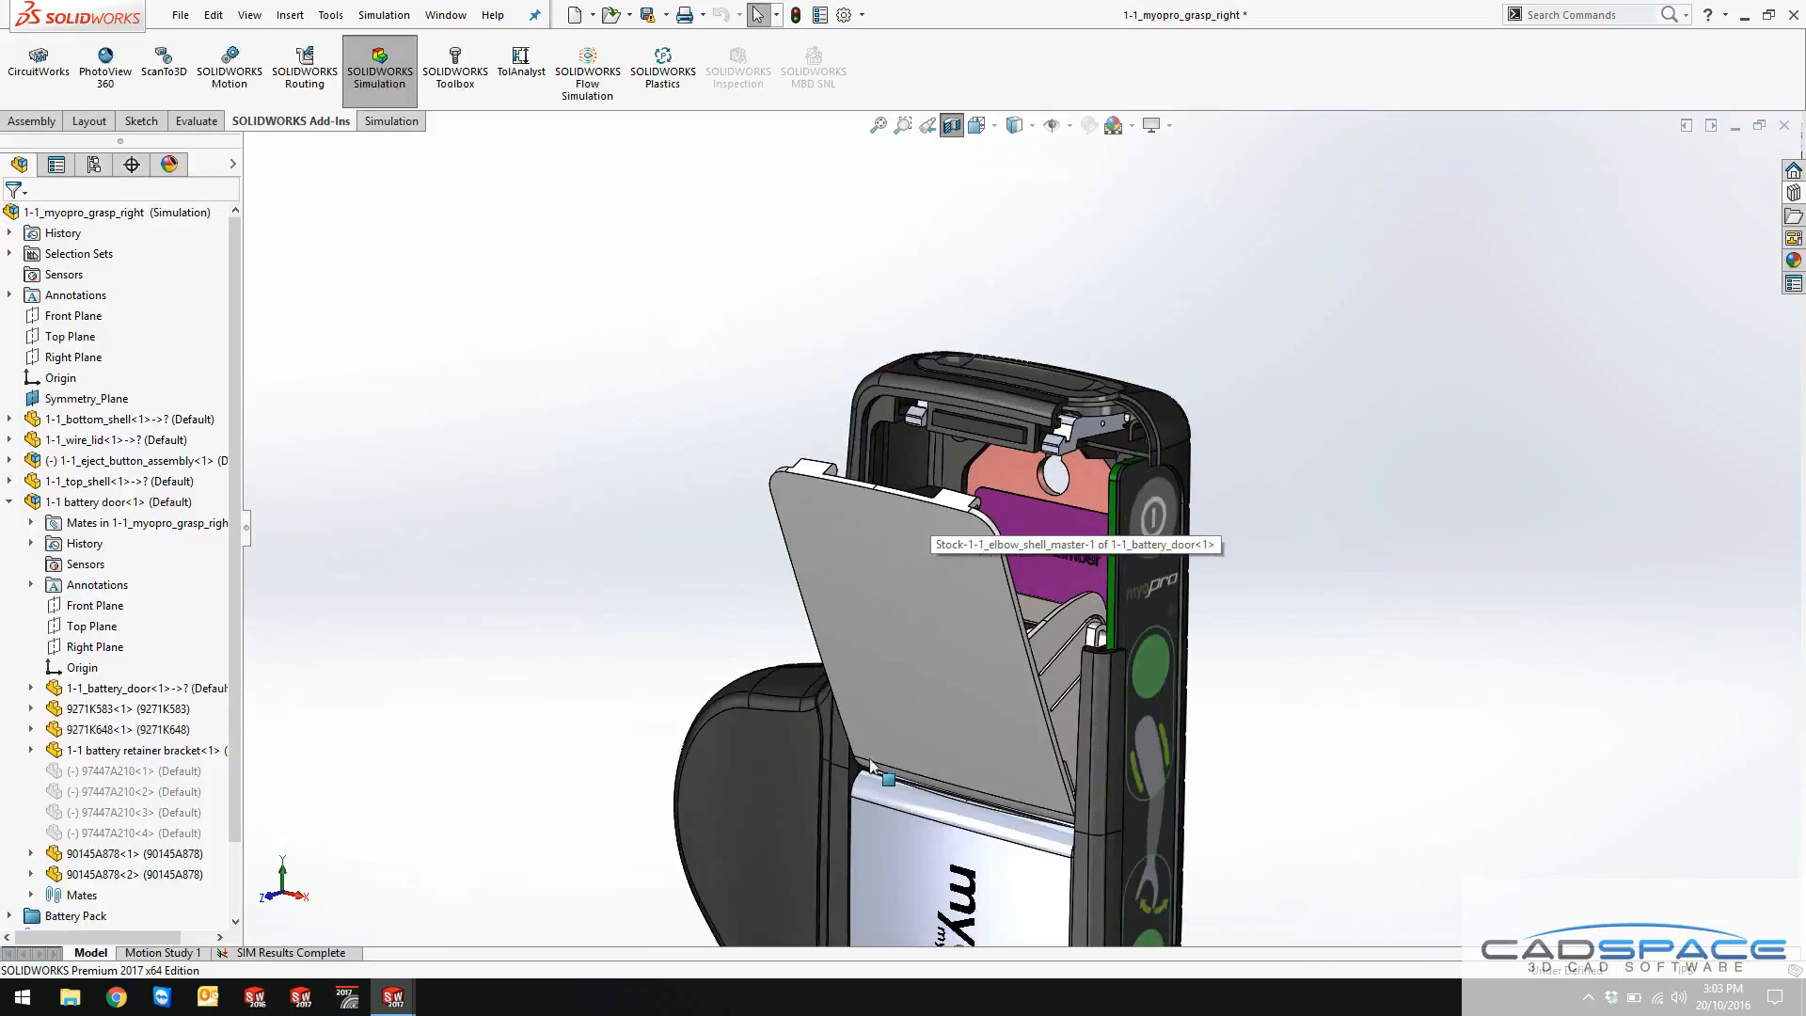
pyautogui.click(316, 952)
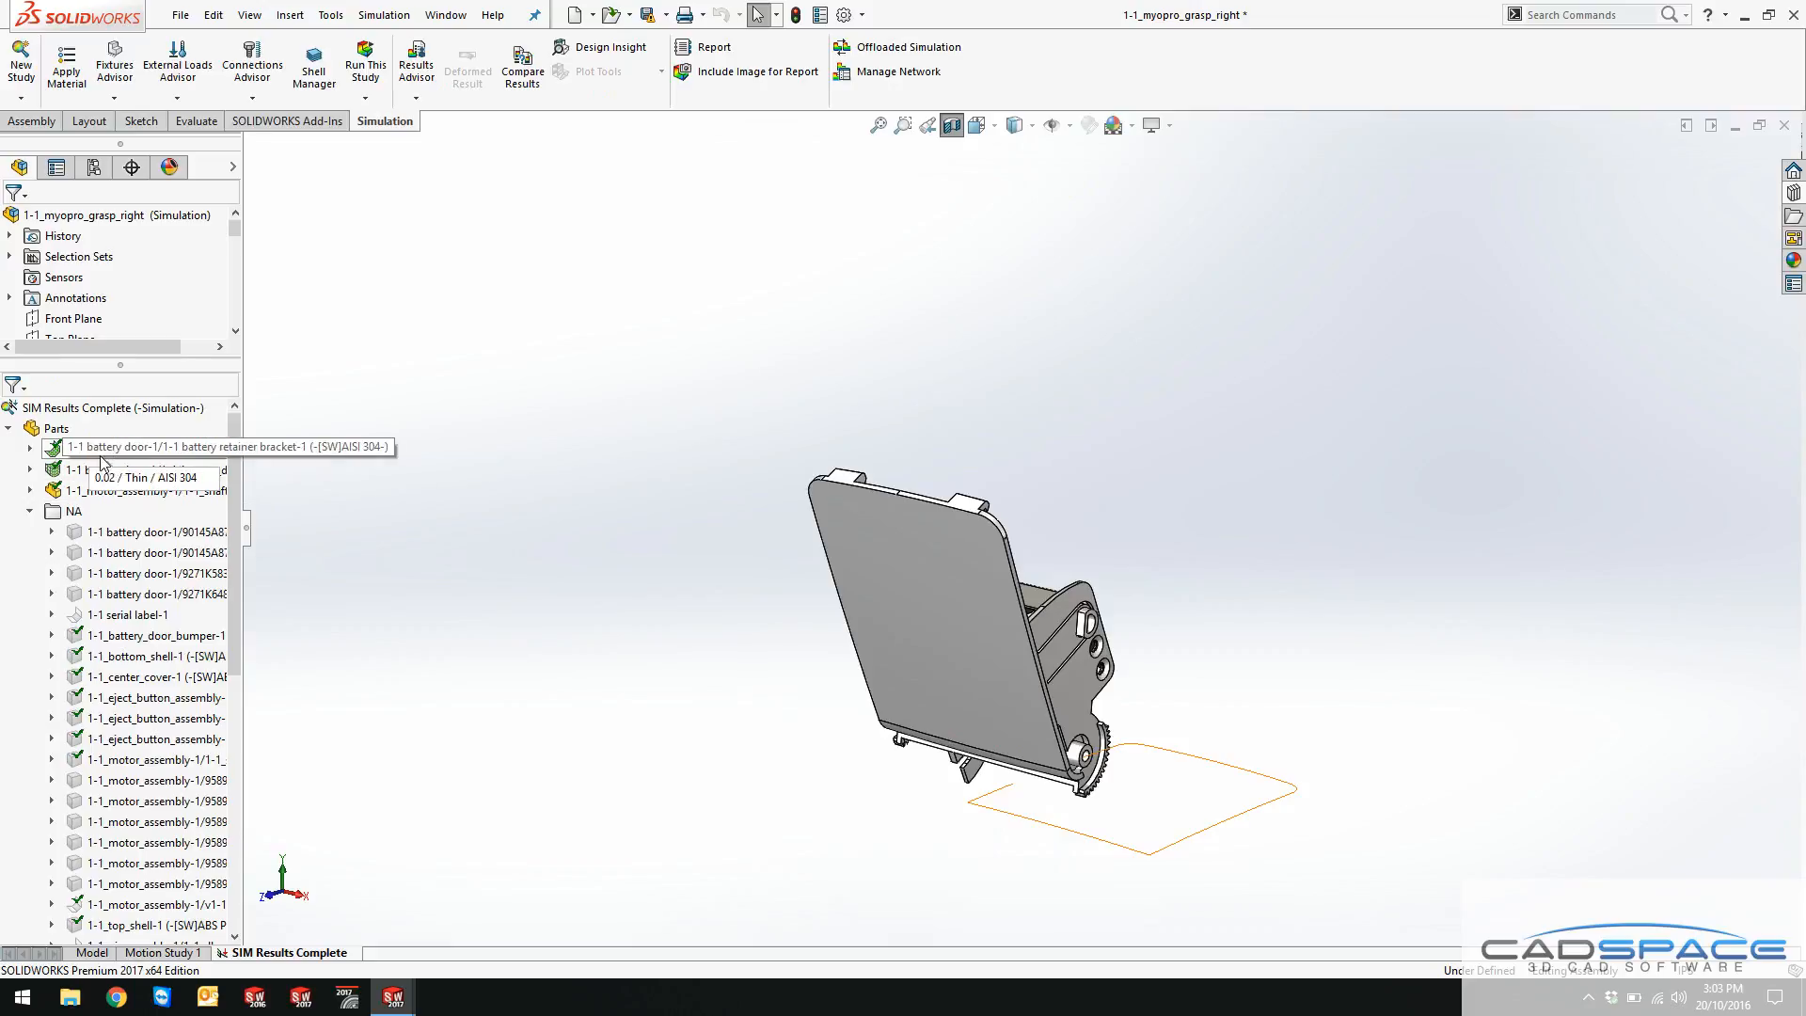
# Step: Display the study's von Mises stress plot and review its settings for showing excluded bodies, keeping them as they are
pyautogui.moveTo(234, 513); pyautogui.dragTo(231, 766)
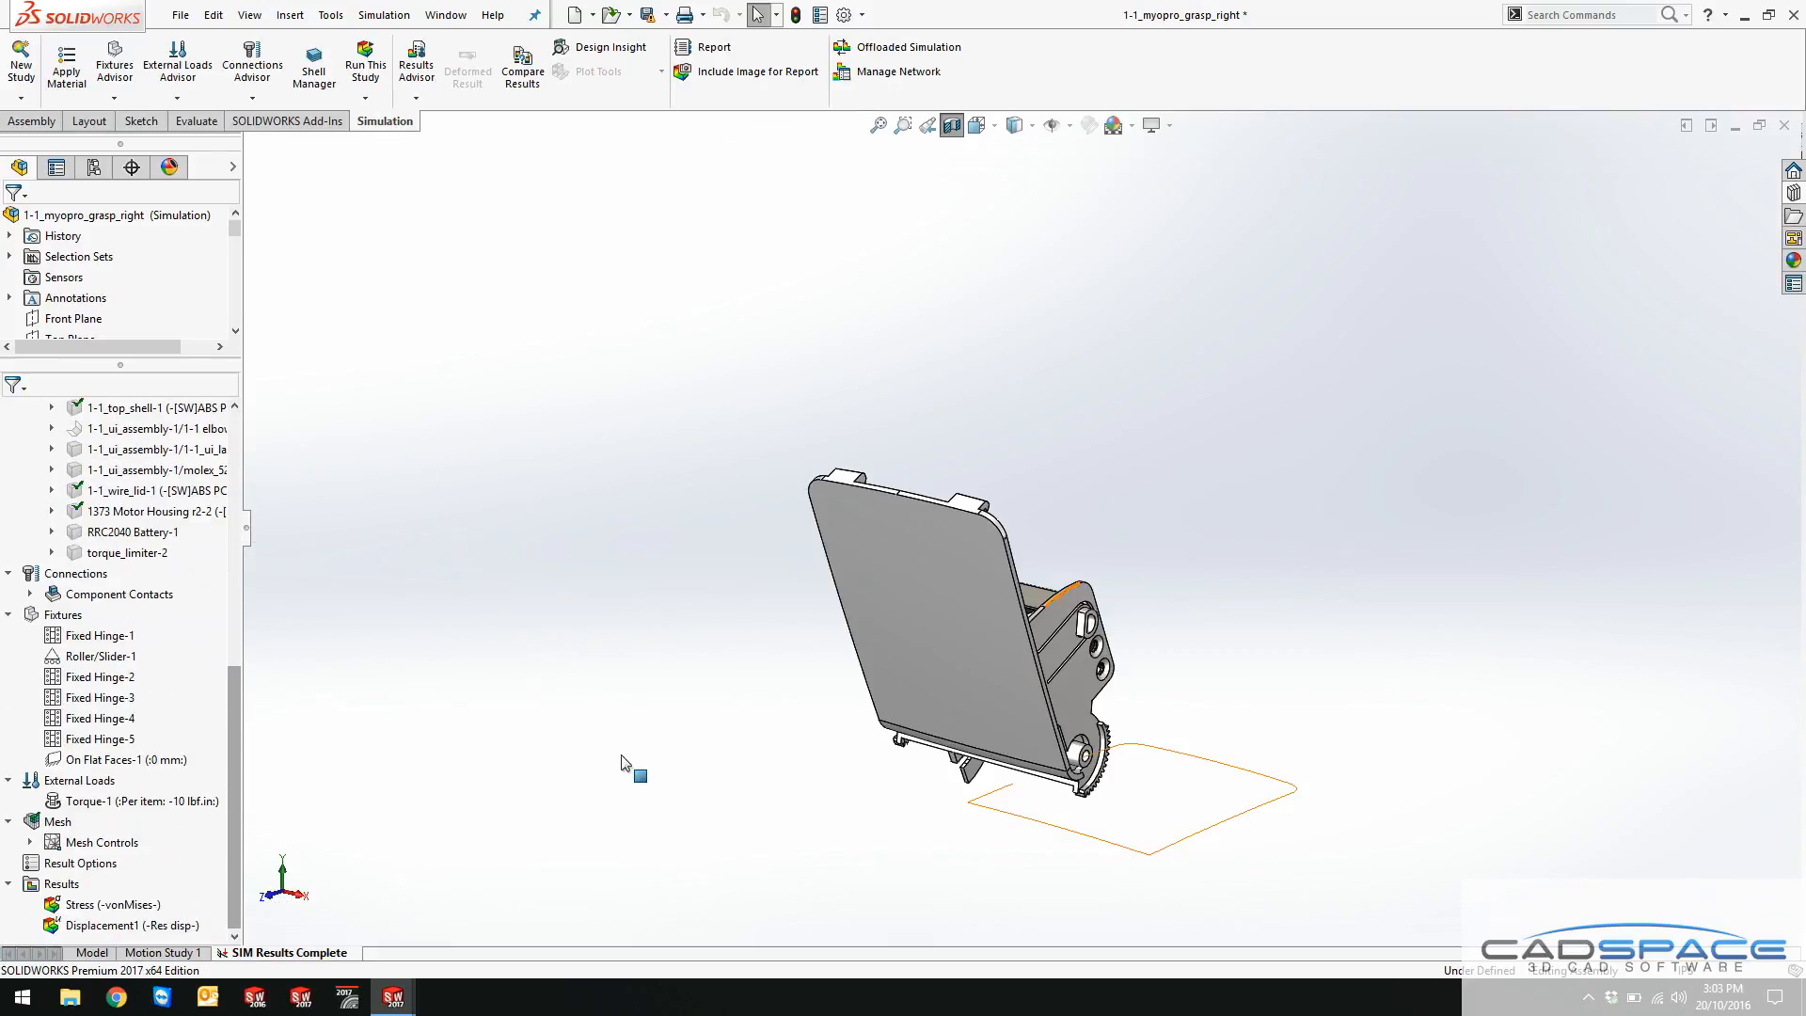
pyautogui.doubleClick(113, 904)
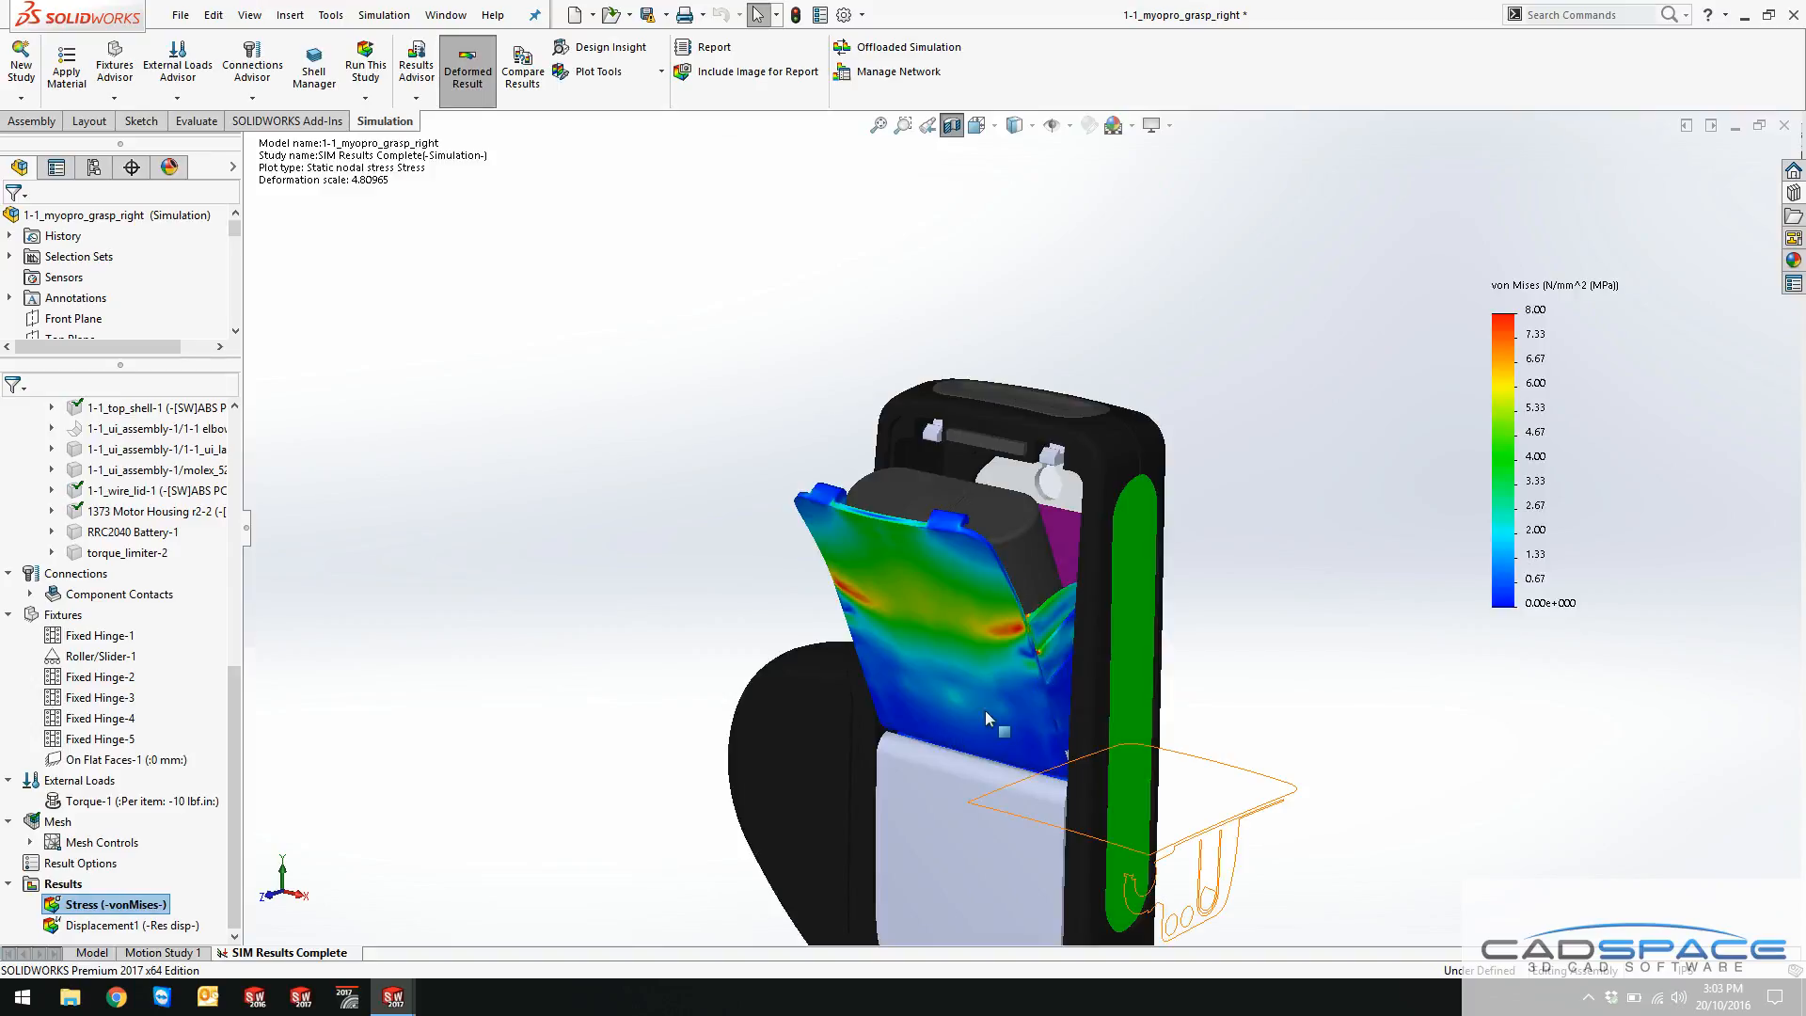
pyautogui.scroll(-2, 1024, 687)
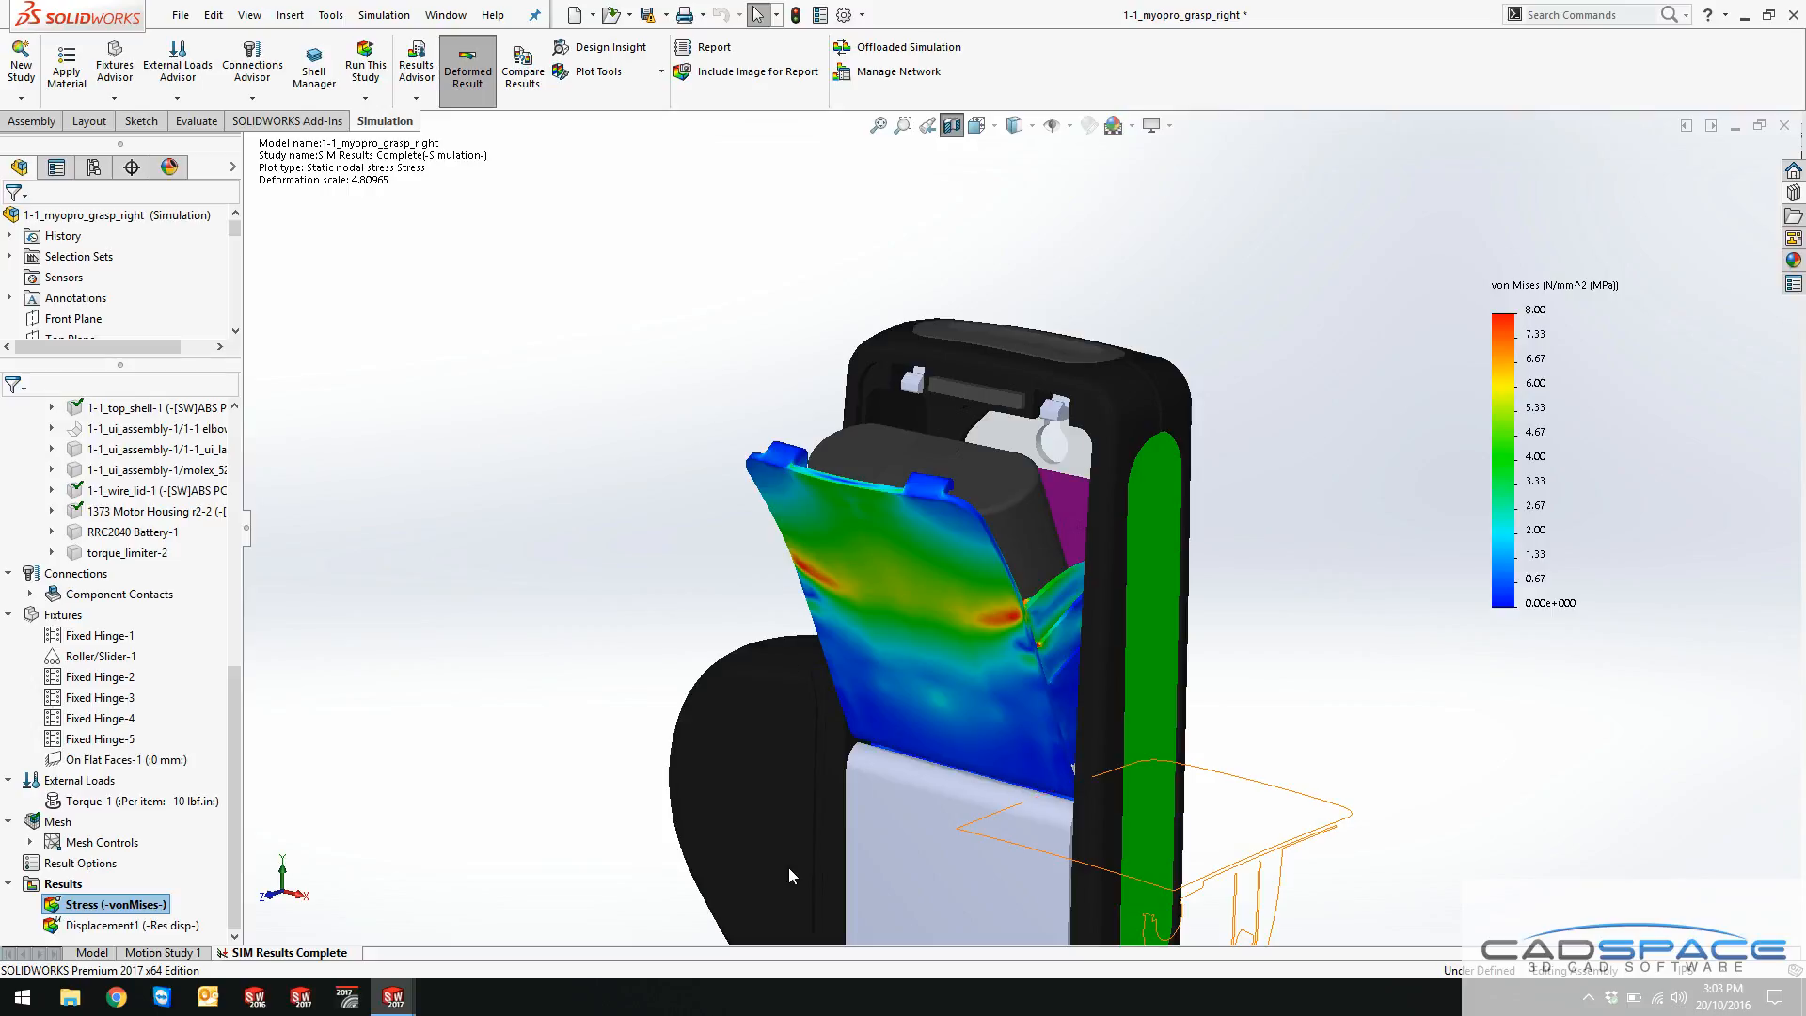
pyautogui.rightClick(125, 907)
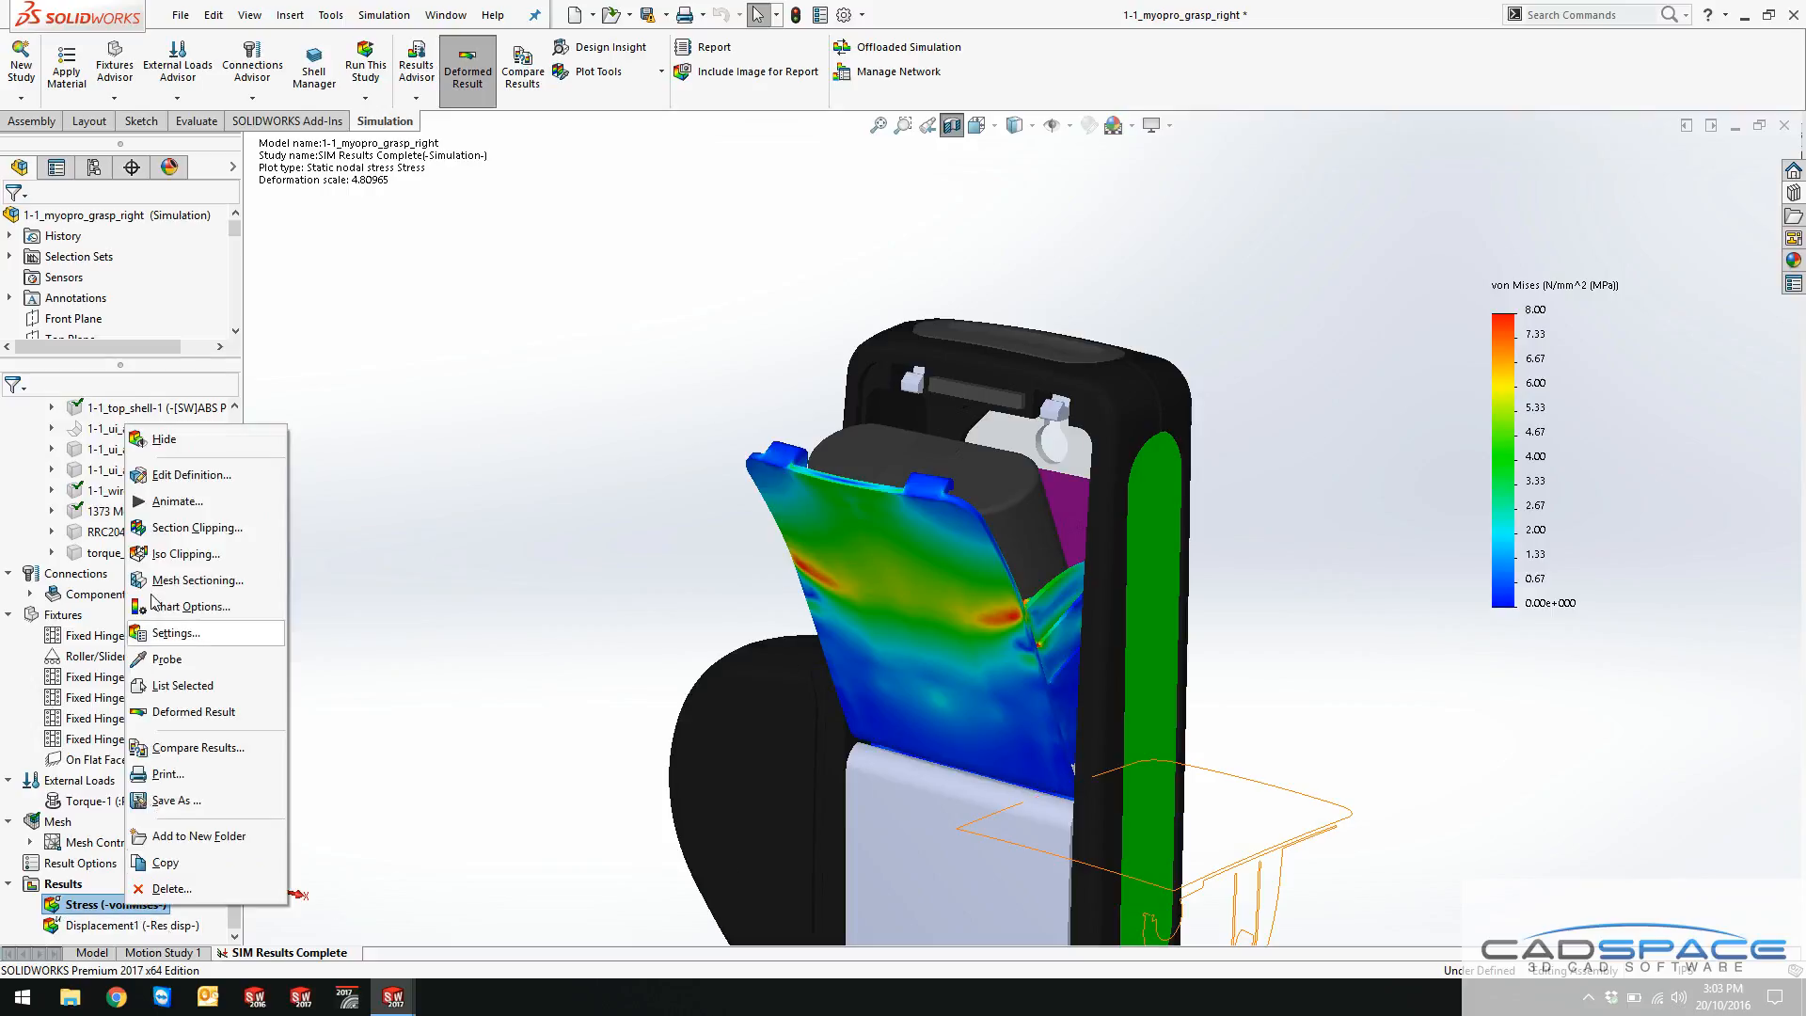
pyautogui.click(173, 479)
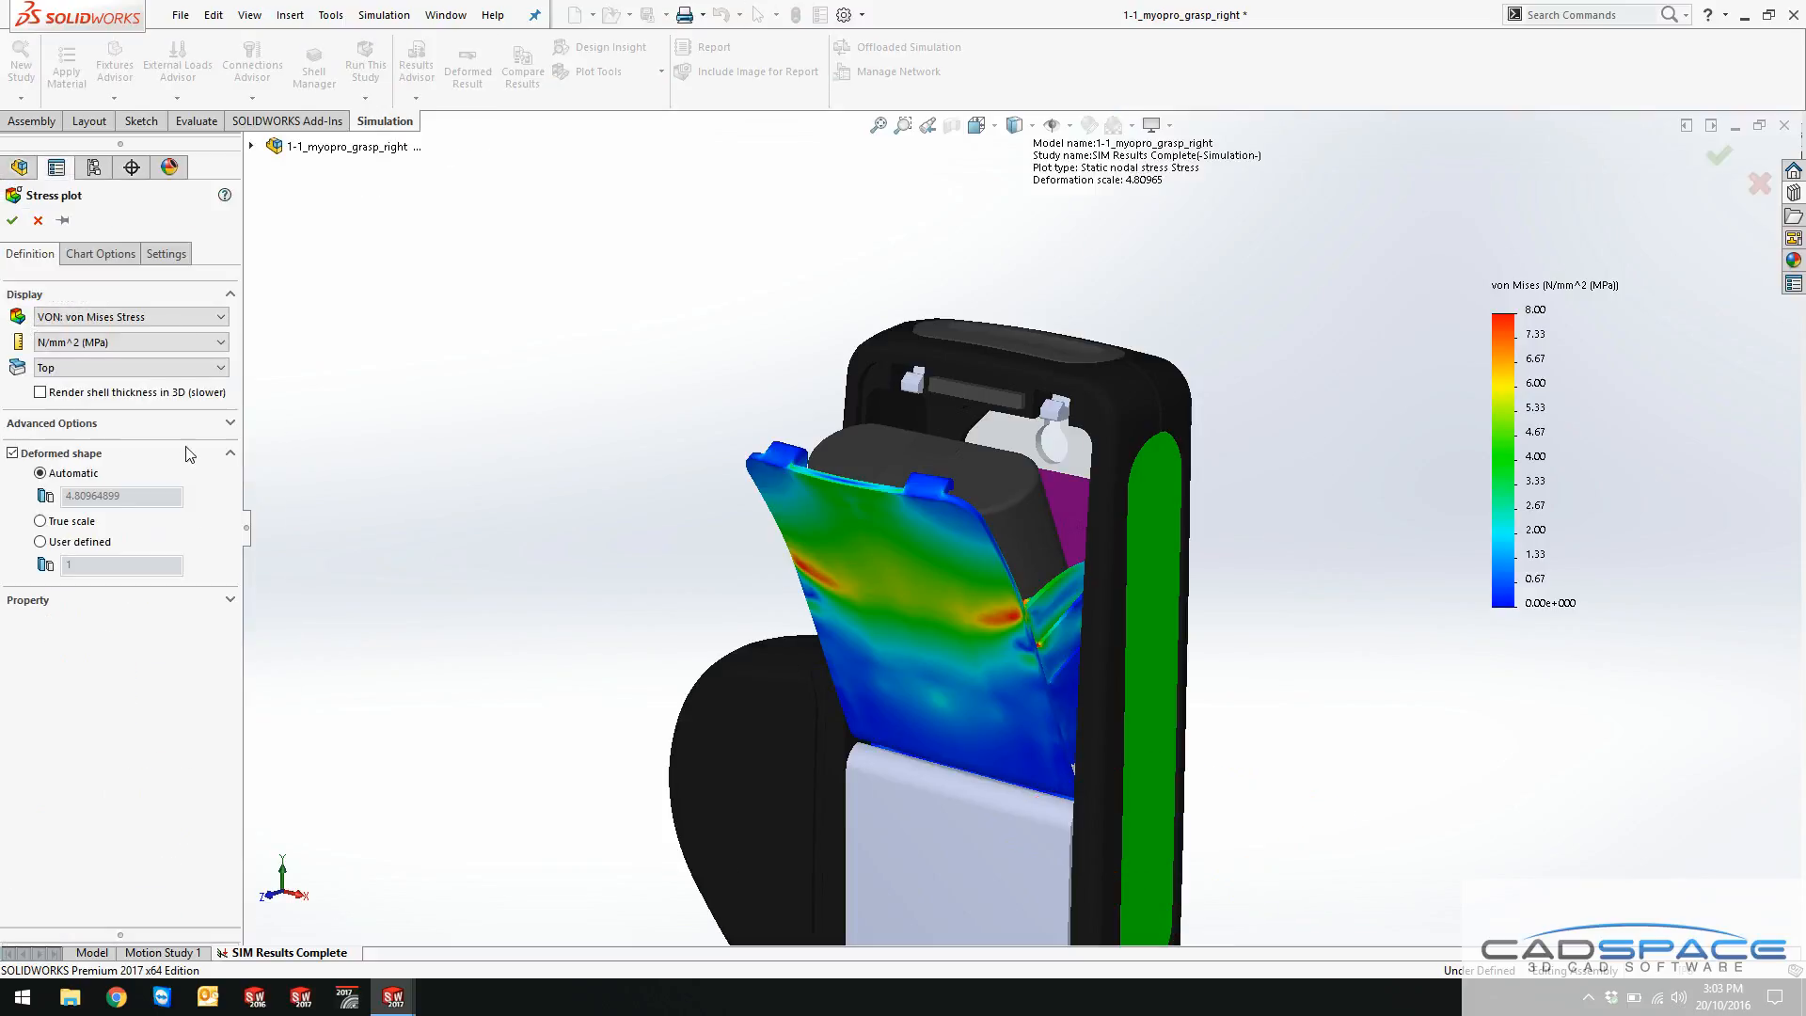
pyautogui.click(165, 255)
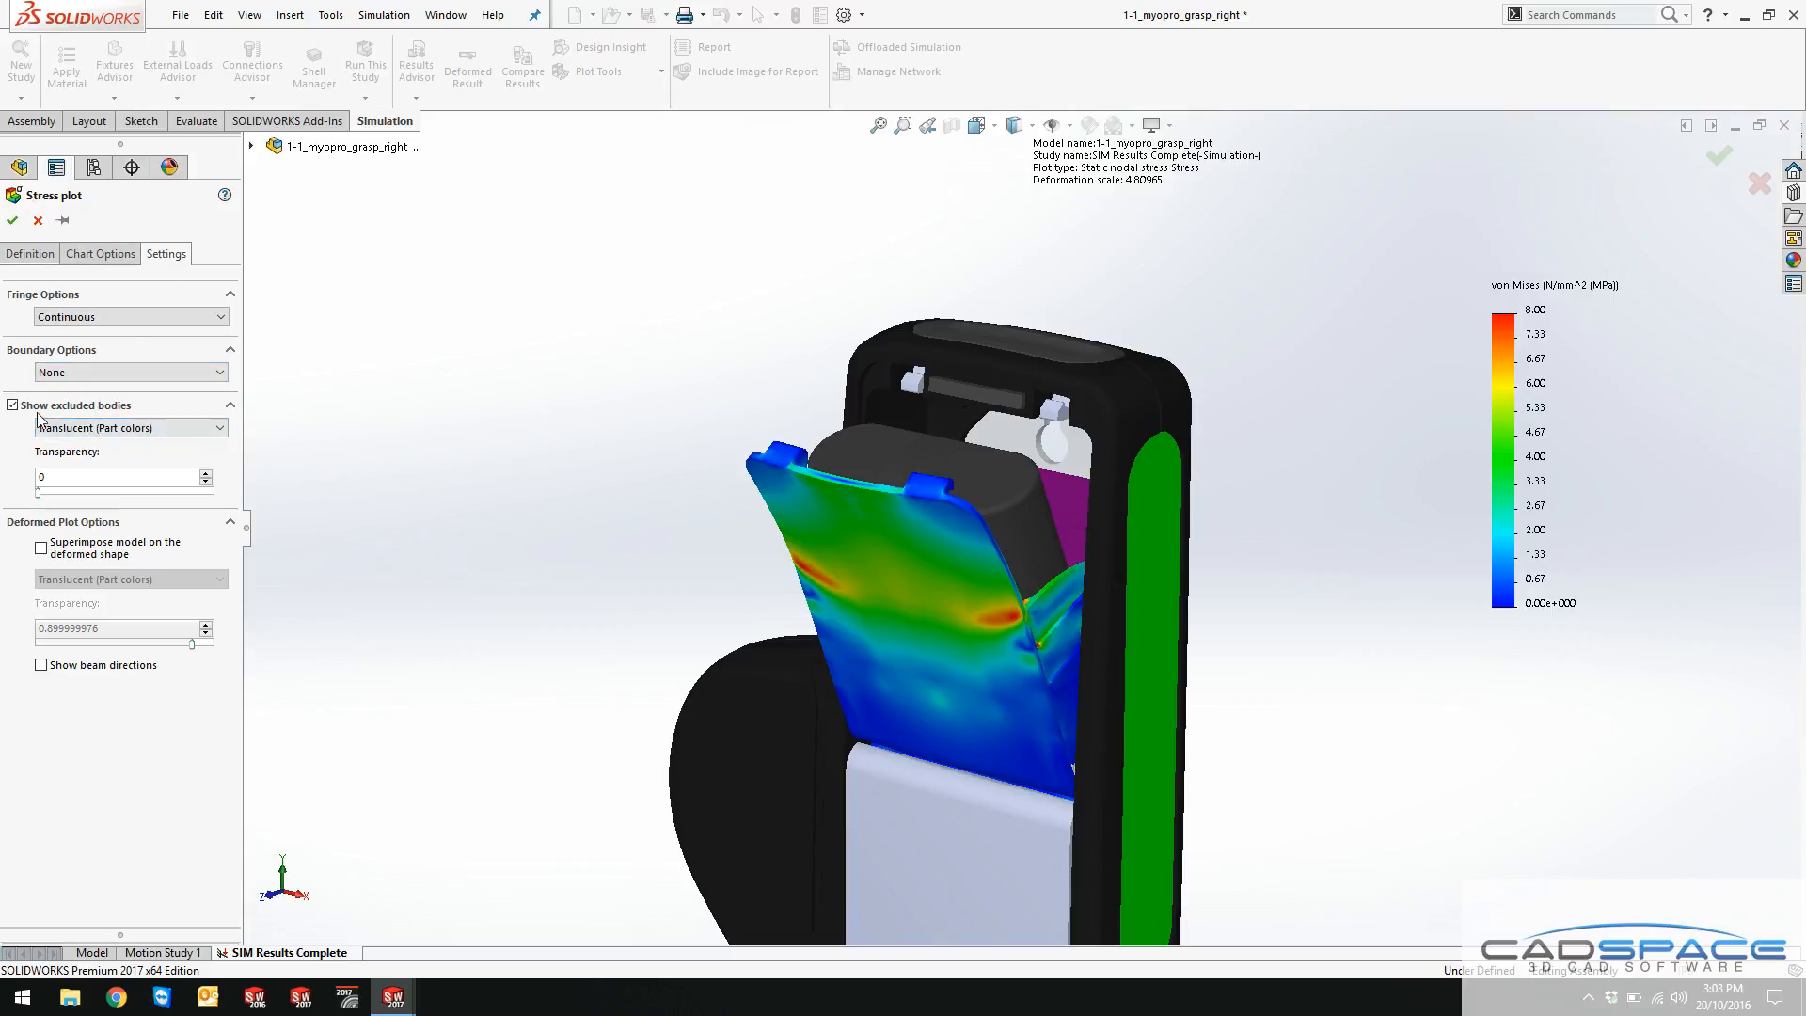
pyautogui.click(12, 220)
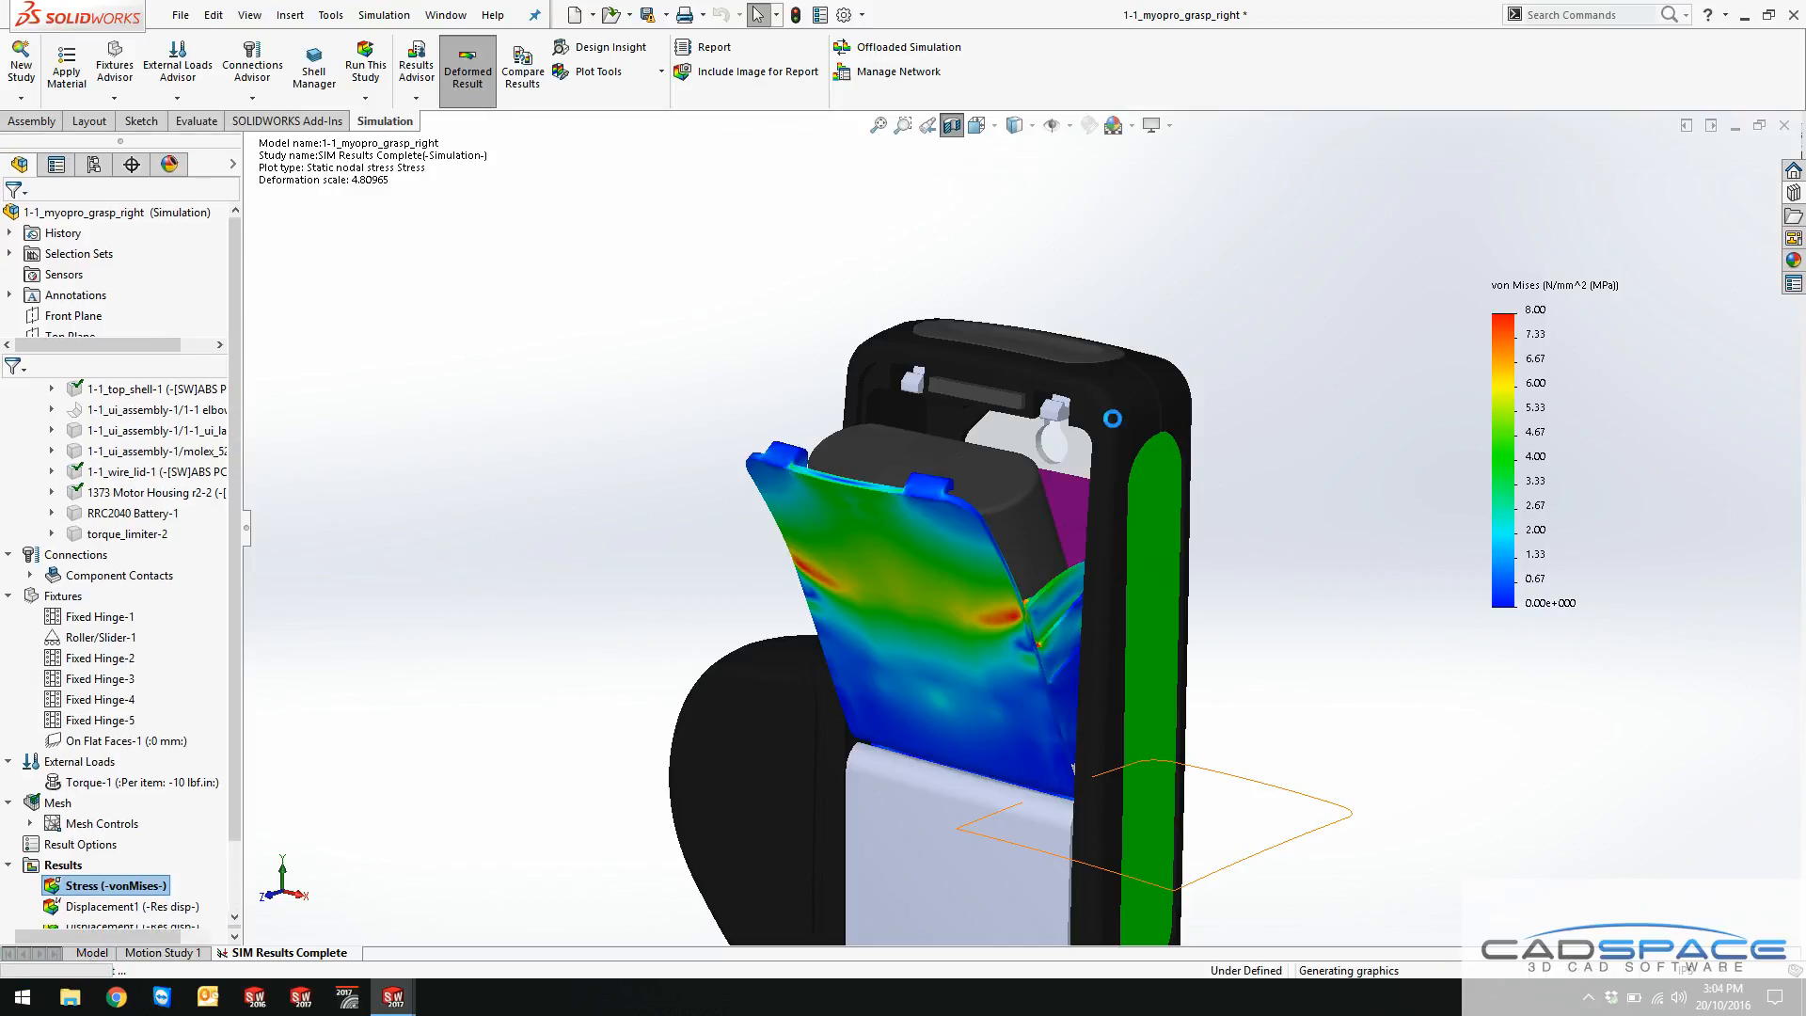
# Step: Return to the assembly model and set Simulation Display to show the von Mises stress with deformed results
pyautogui.click(92, 953)
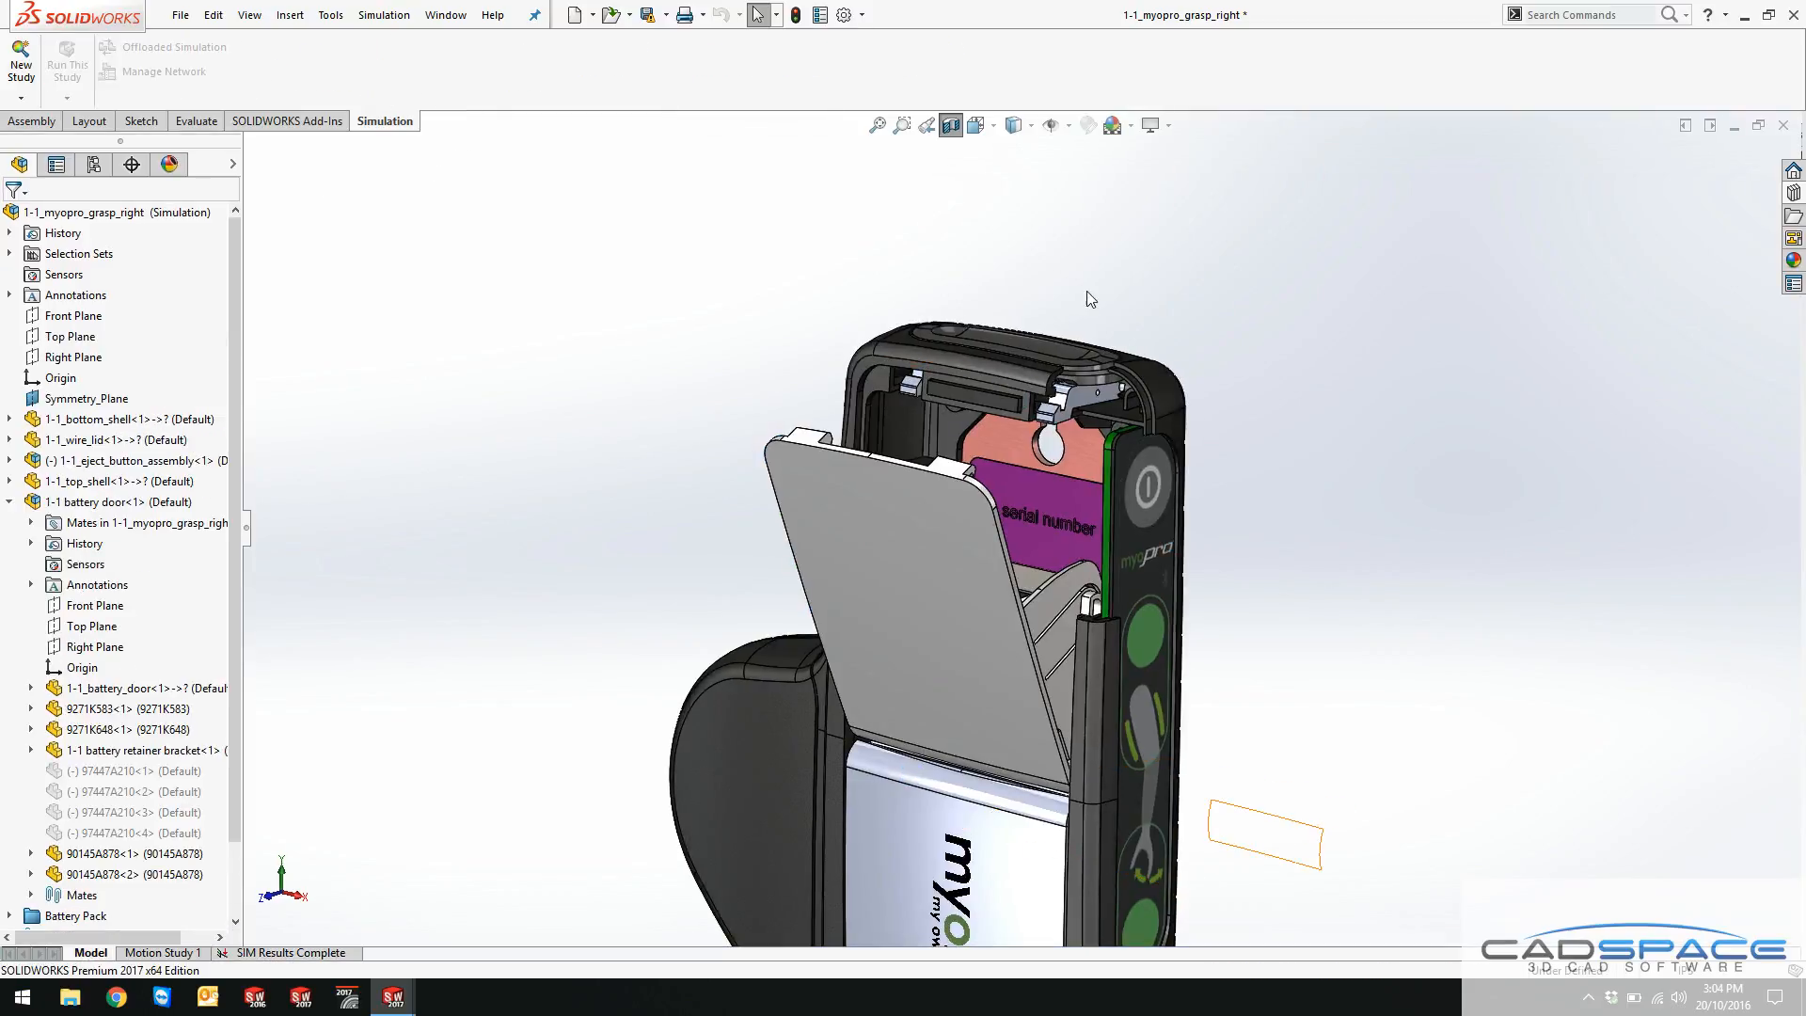
pyautogui.click(1164, 127)
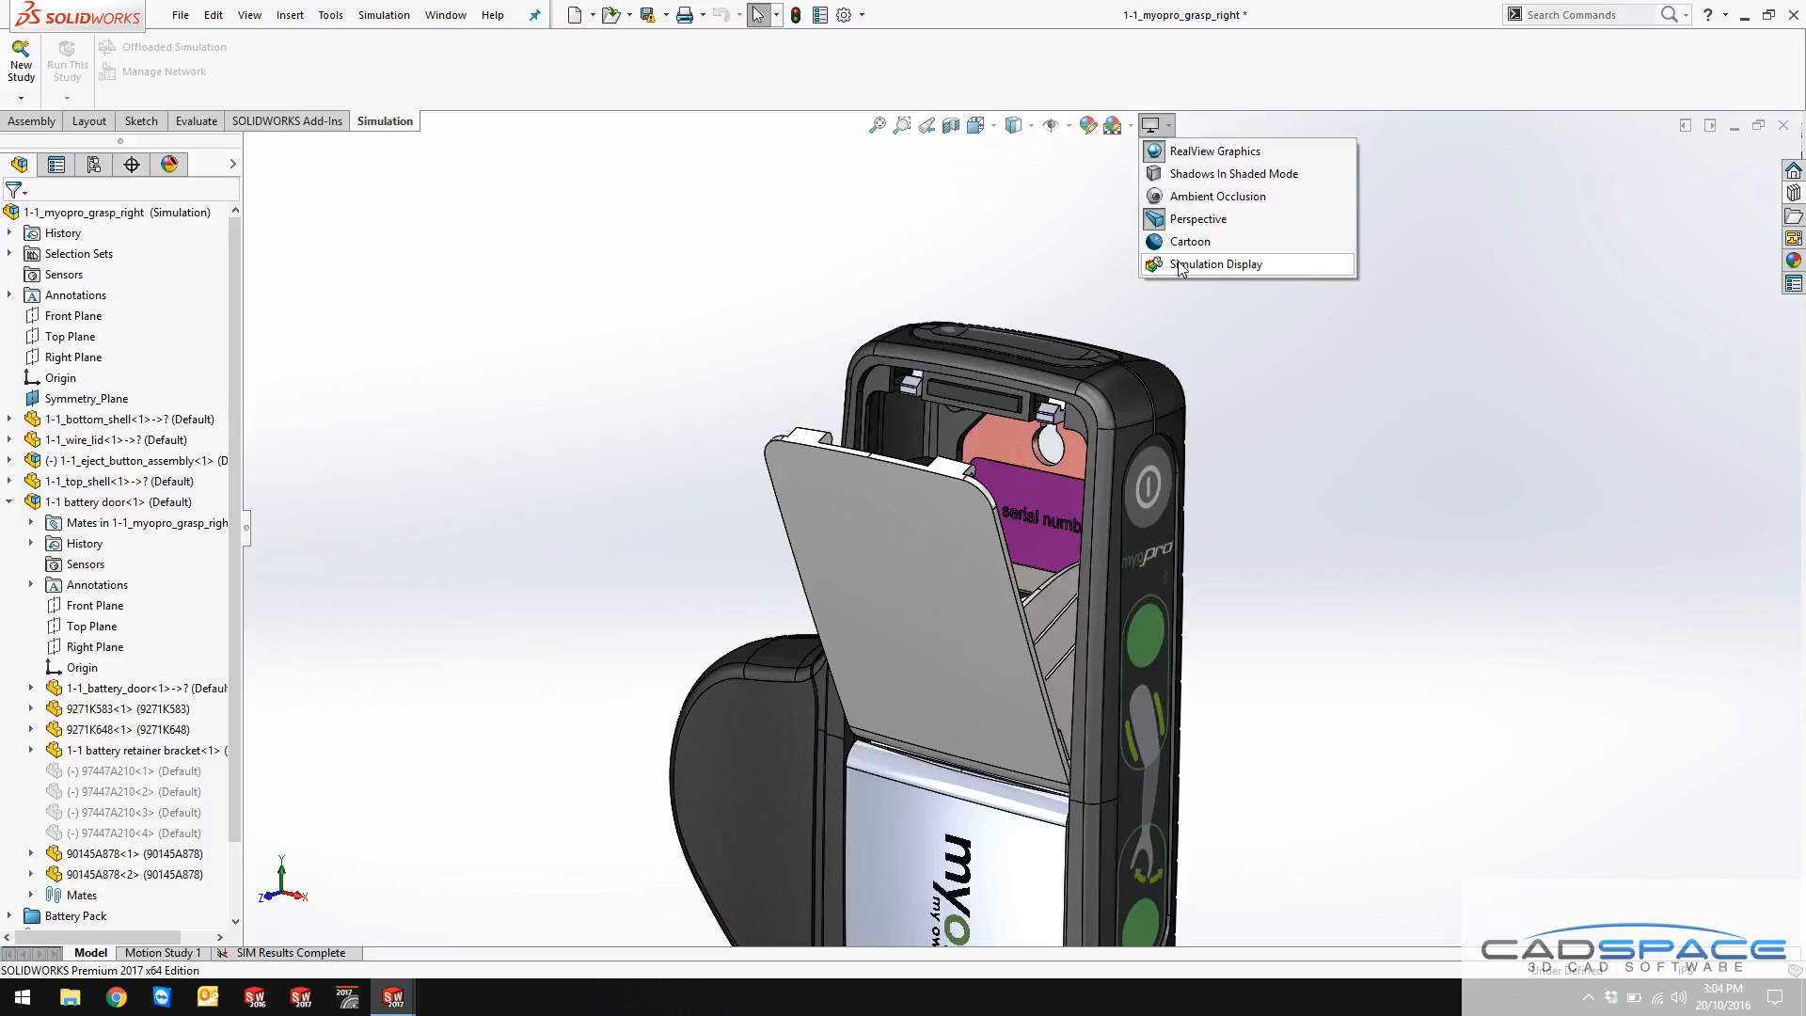
pyautogui.click(1182, 265)
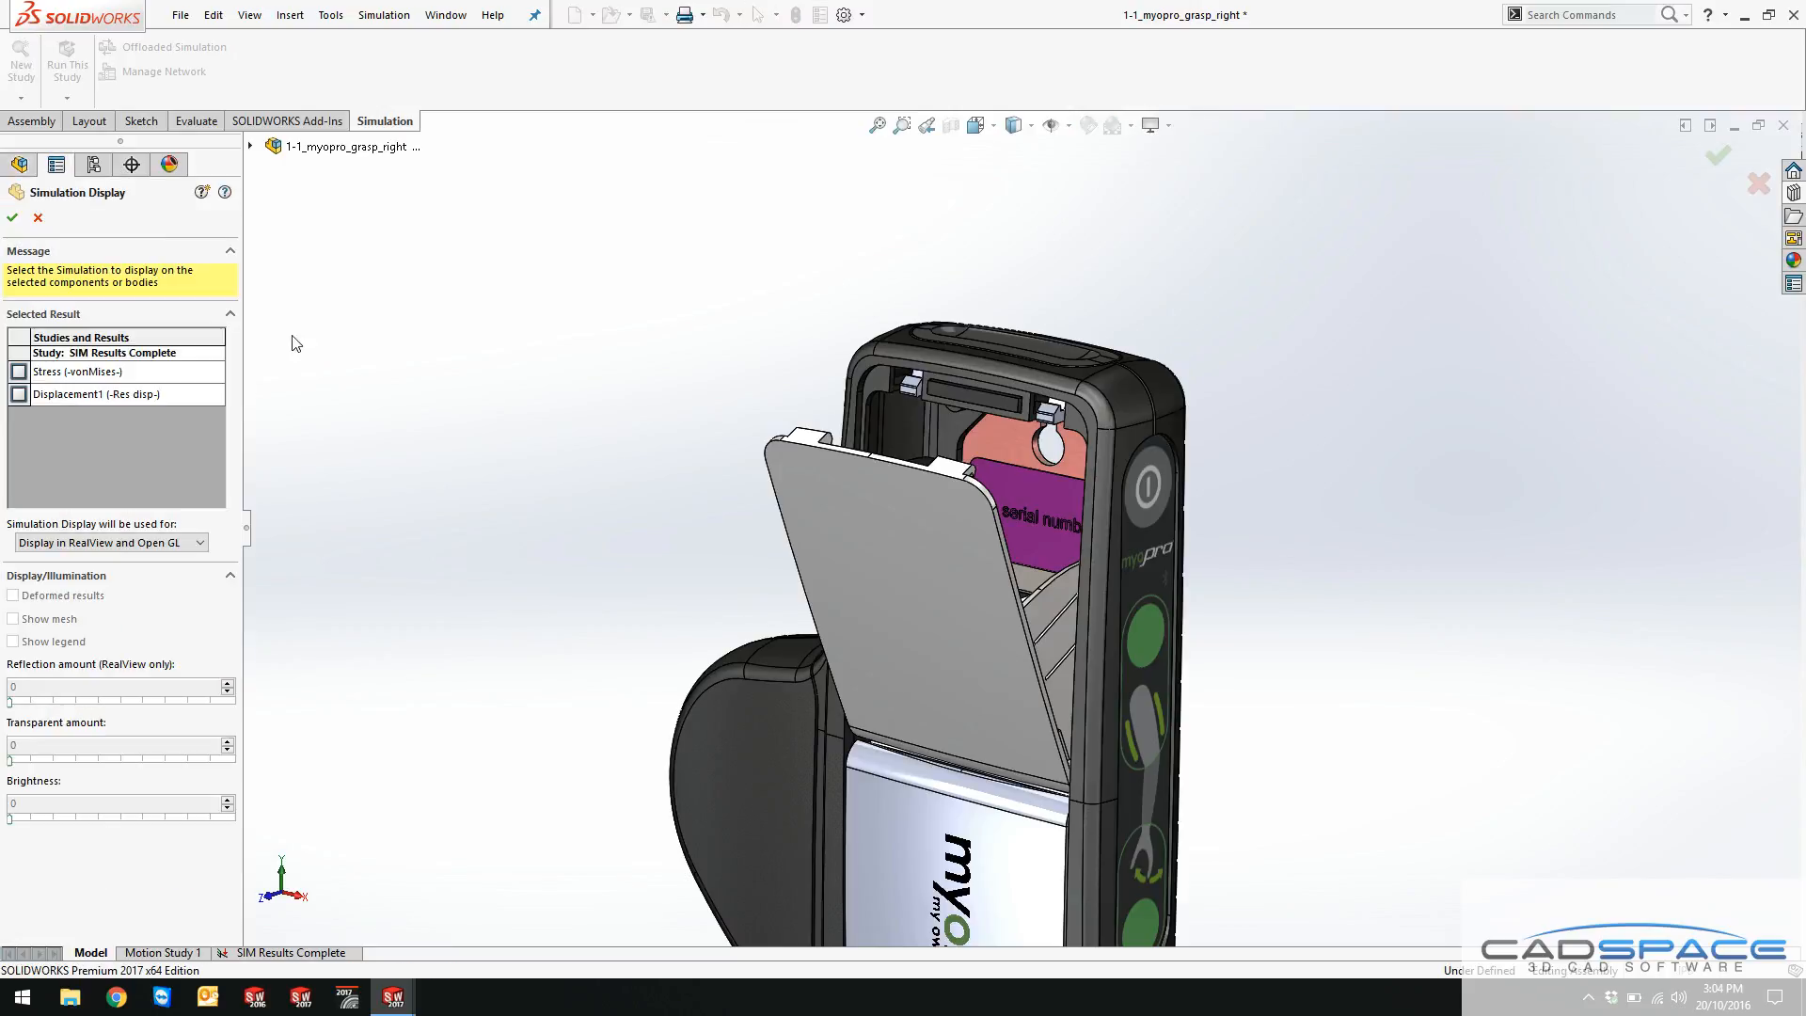
pyautogui.click(19, 373)
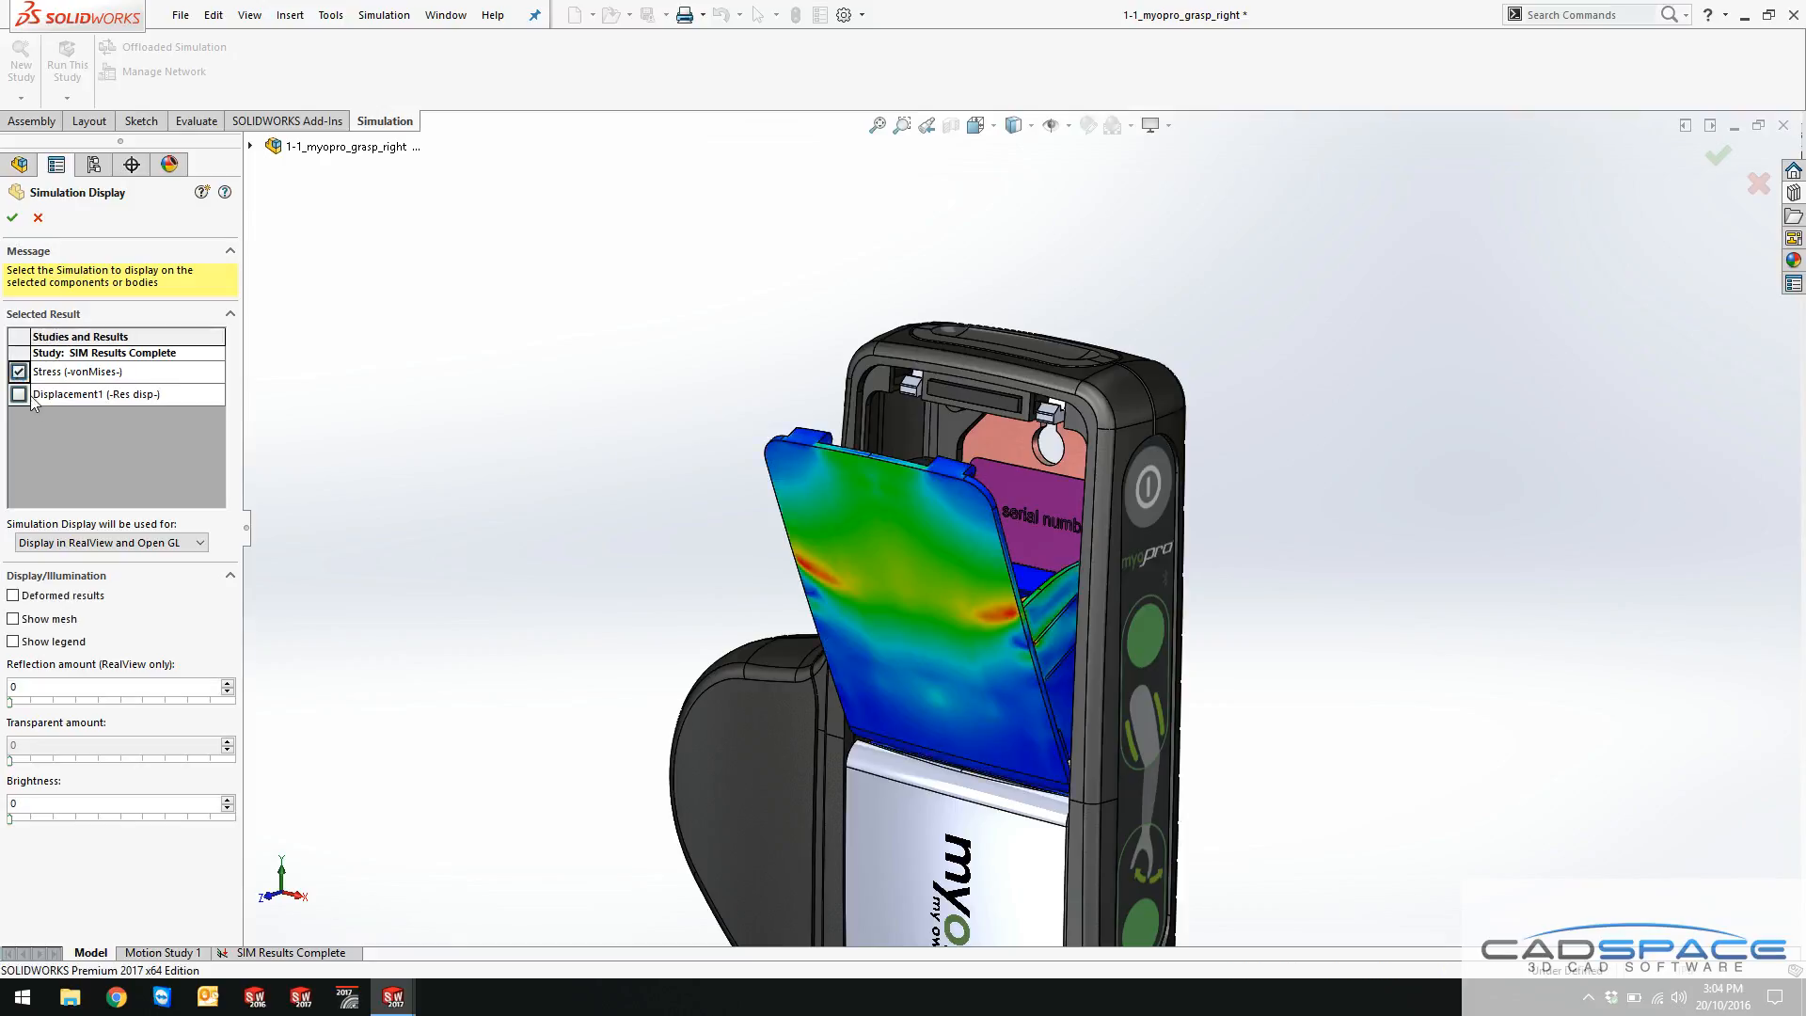
pyautogui.click(29, 596)
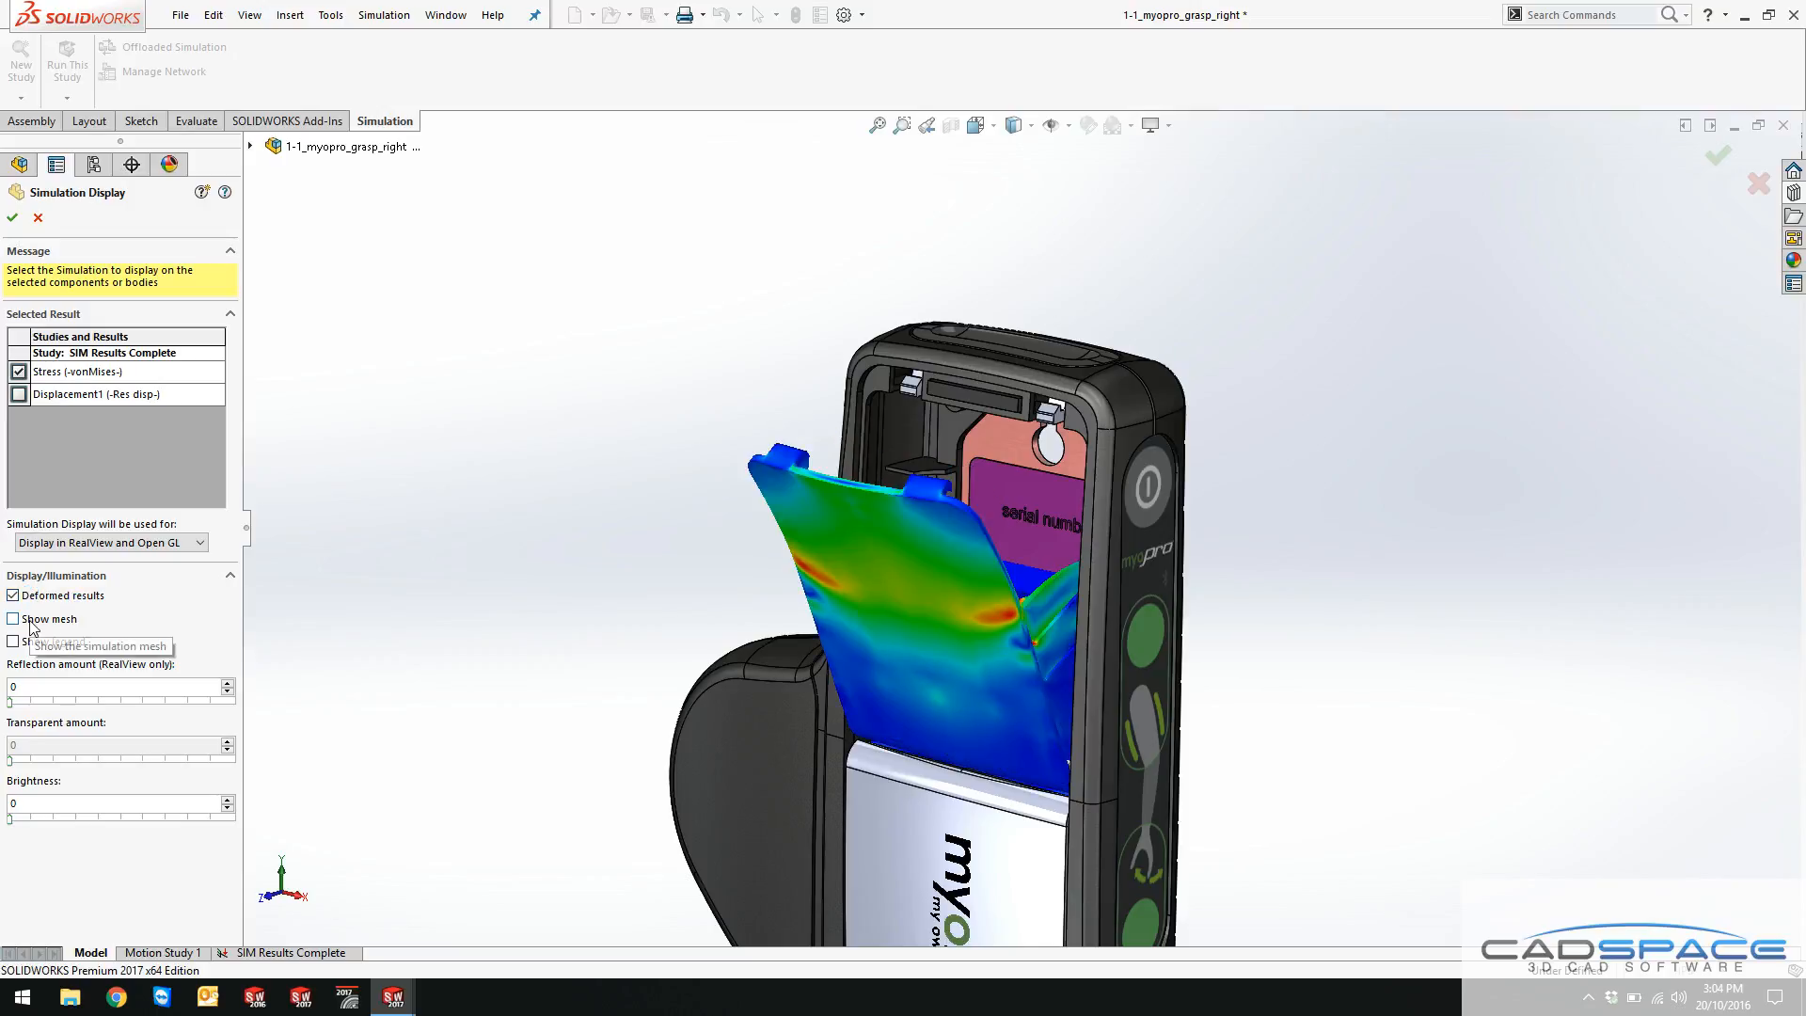
# Step: Overlay the simulation mesh on the battery door's stress display, examine it up close, and hide it again
pyautogui.click(30, 621)
pyautogui.scroll(-5, 950, 635)
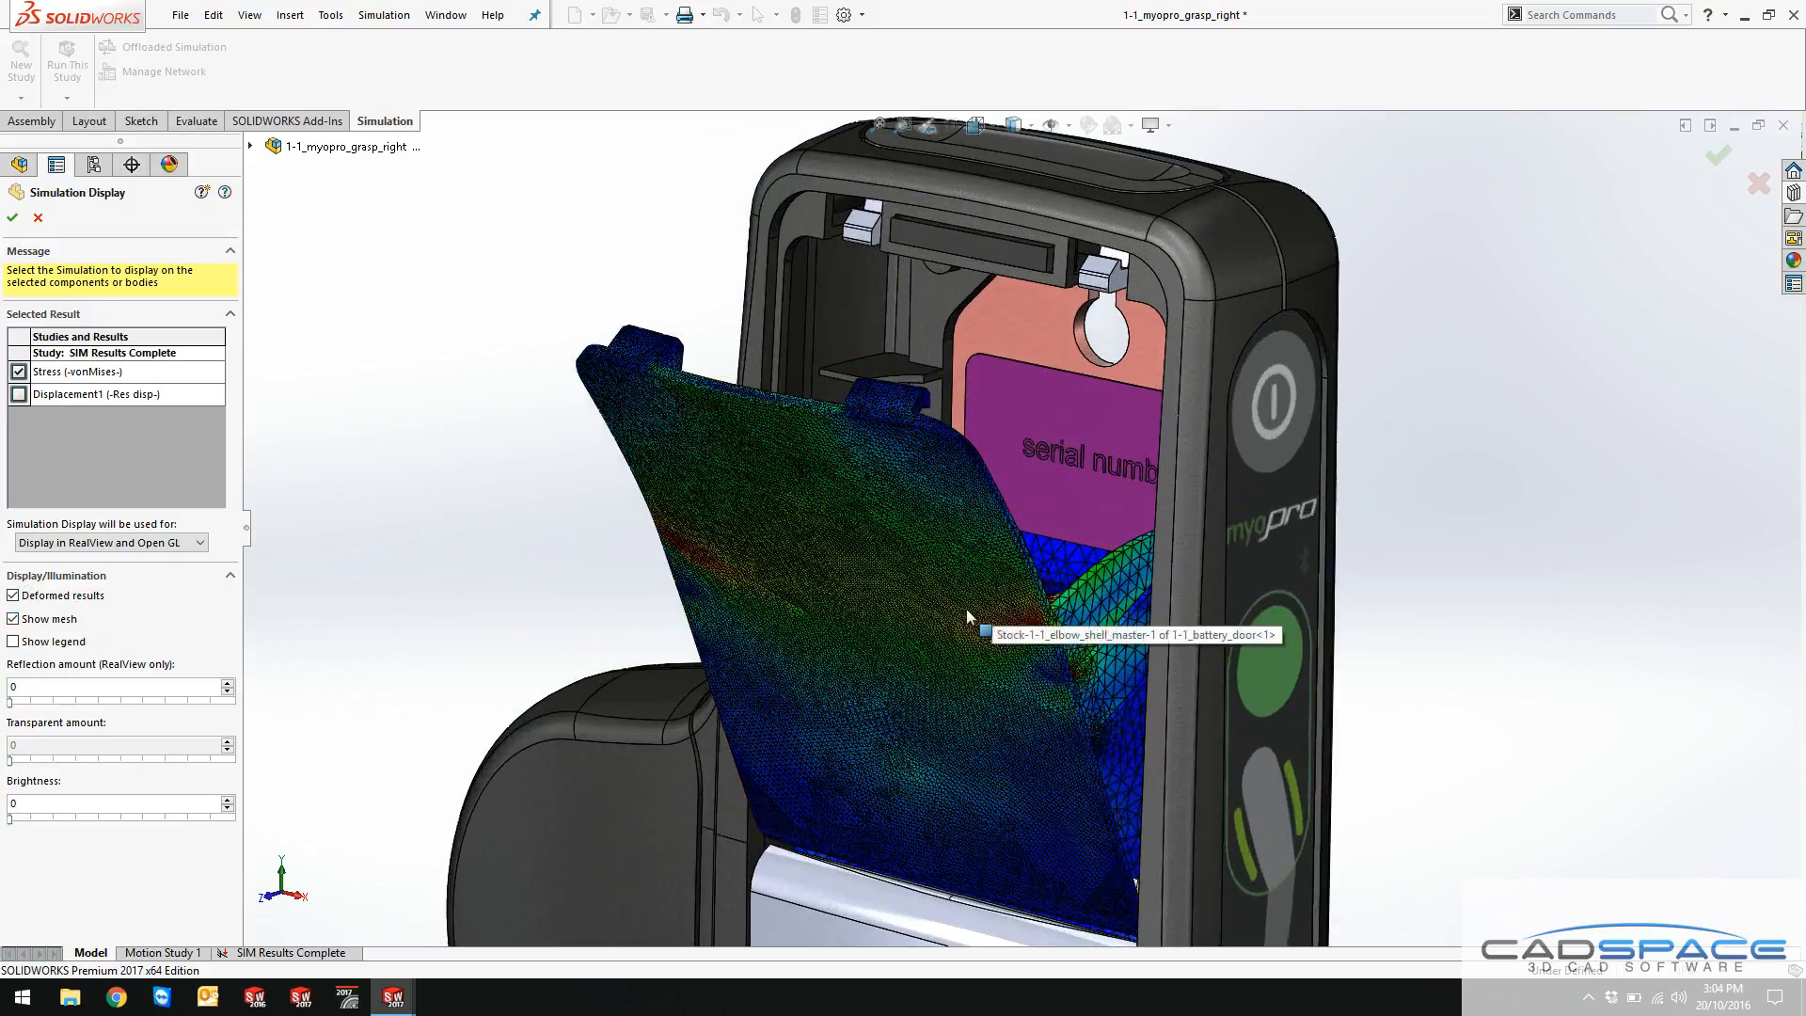
pyautogui.scroll(-2, 919, 649)
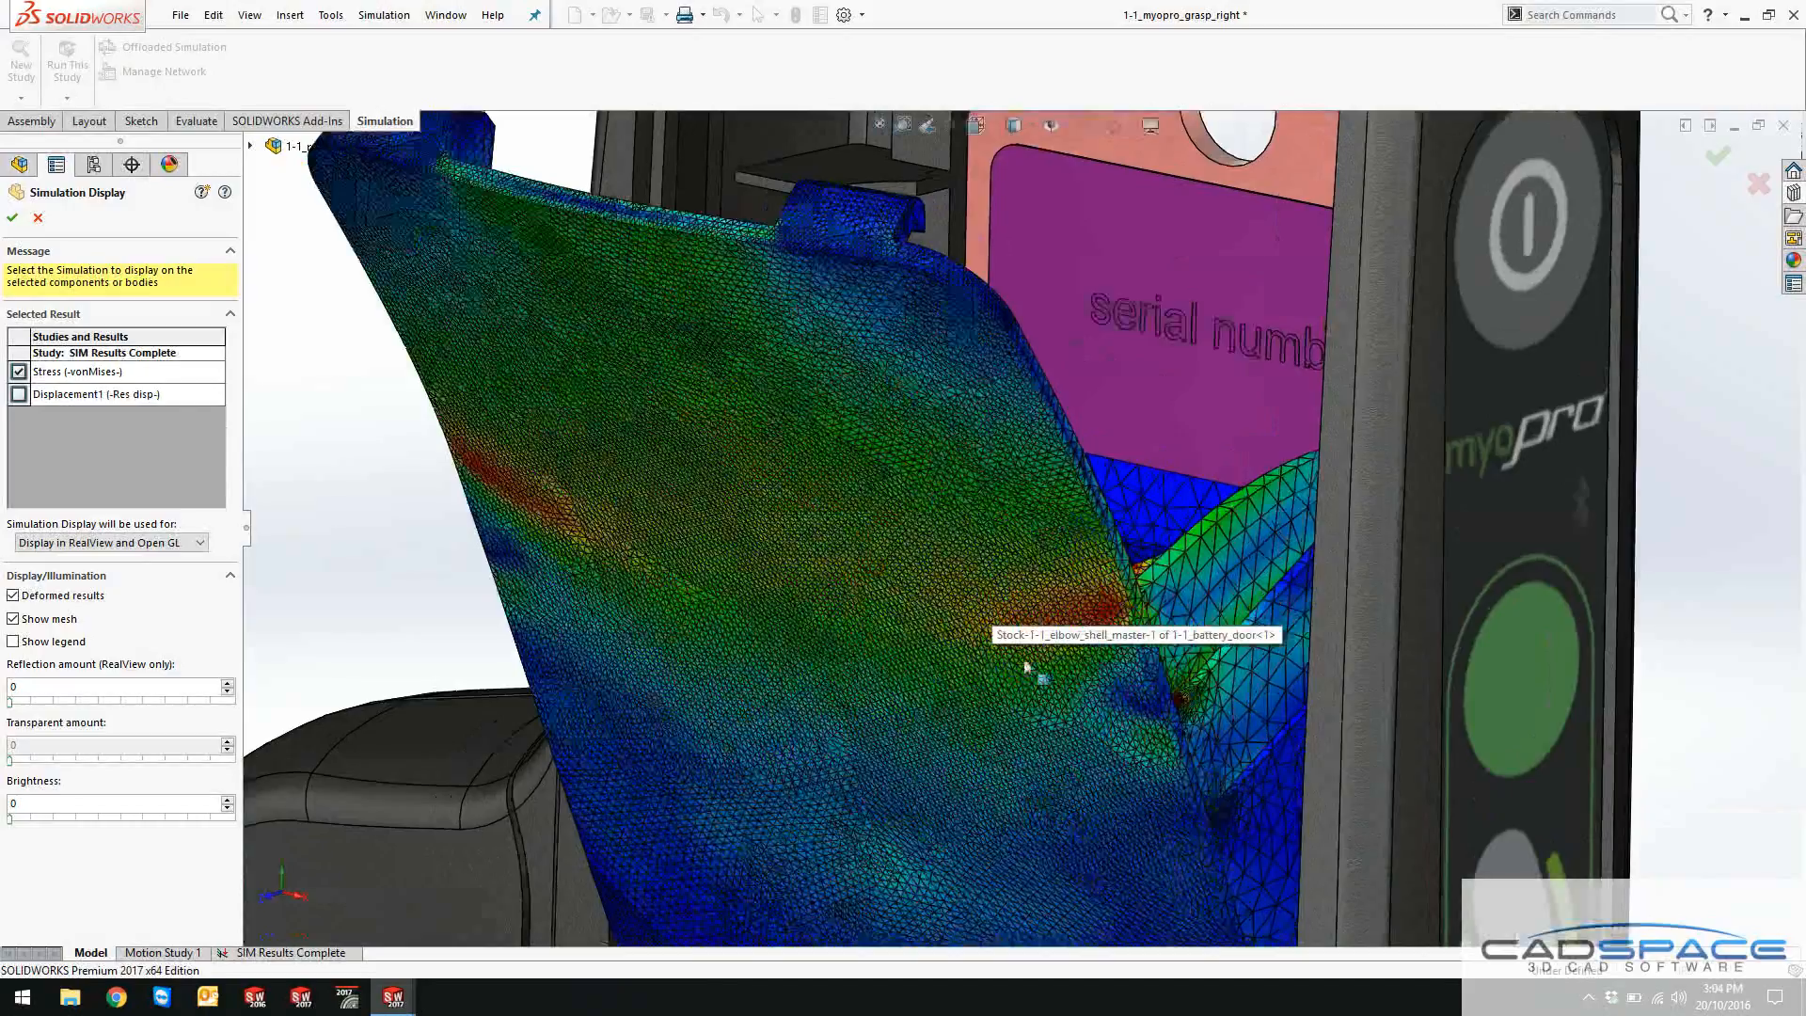
pyautogui.click(25, 623)
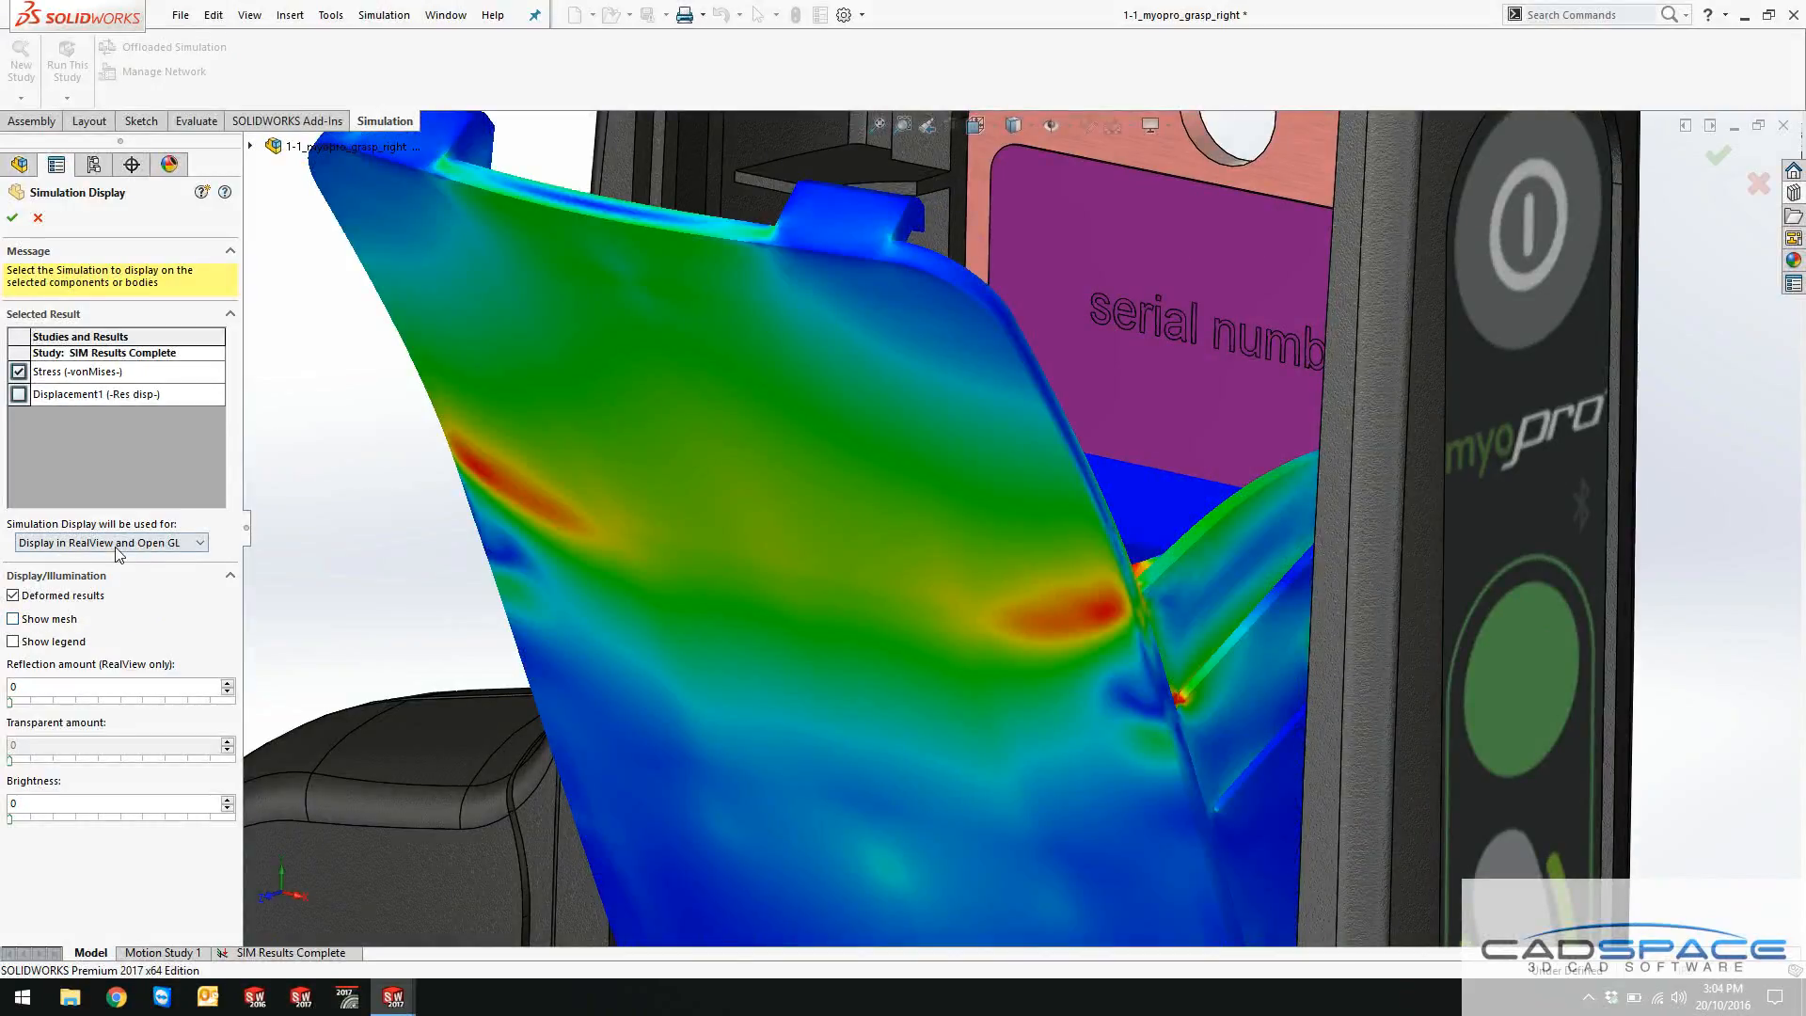
# Step: Apply the Simulation Display of the deformed von Mises stress to the assembly model
pyautogui.scroll(3, 969, 584)
pyautogui.scroll(2, 991, 595)
pyautogui.click(12, 217)
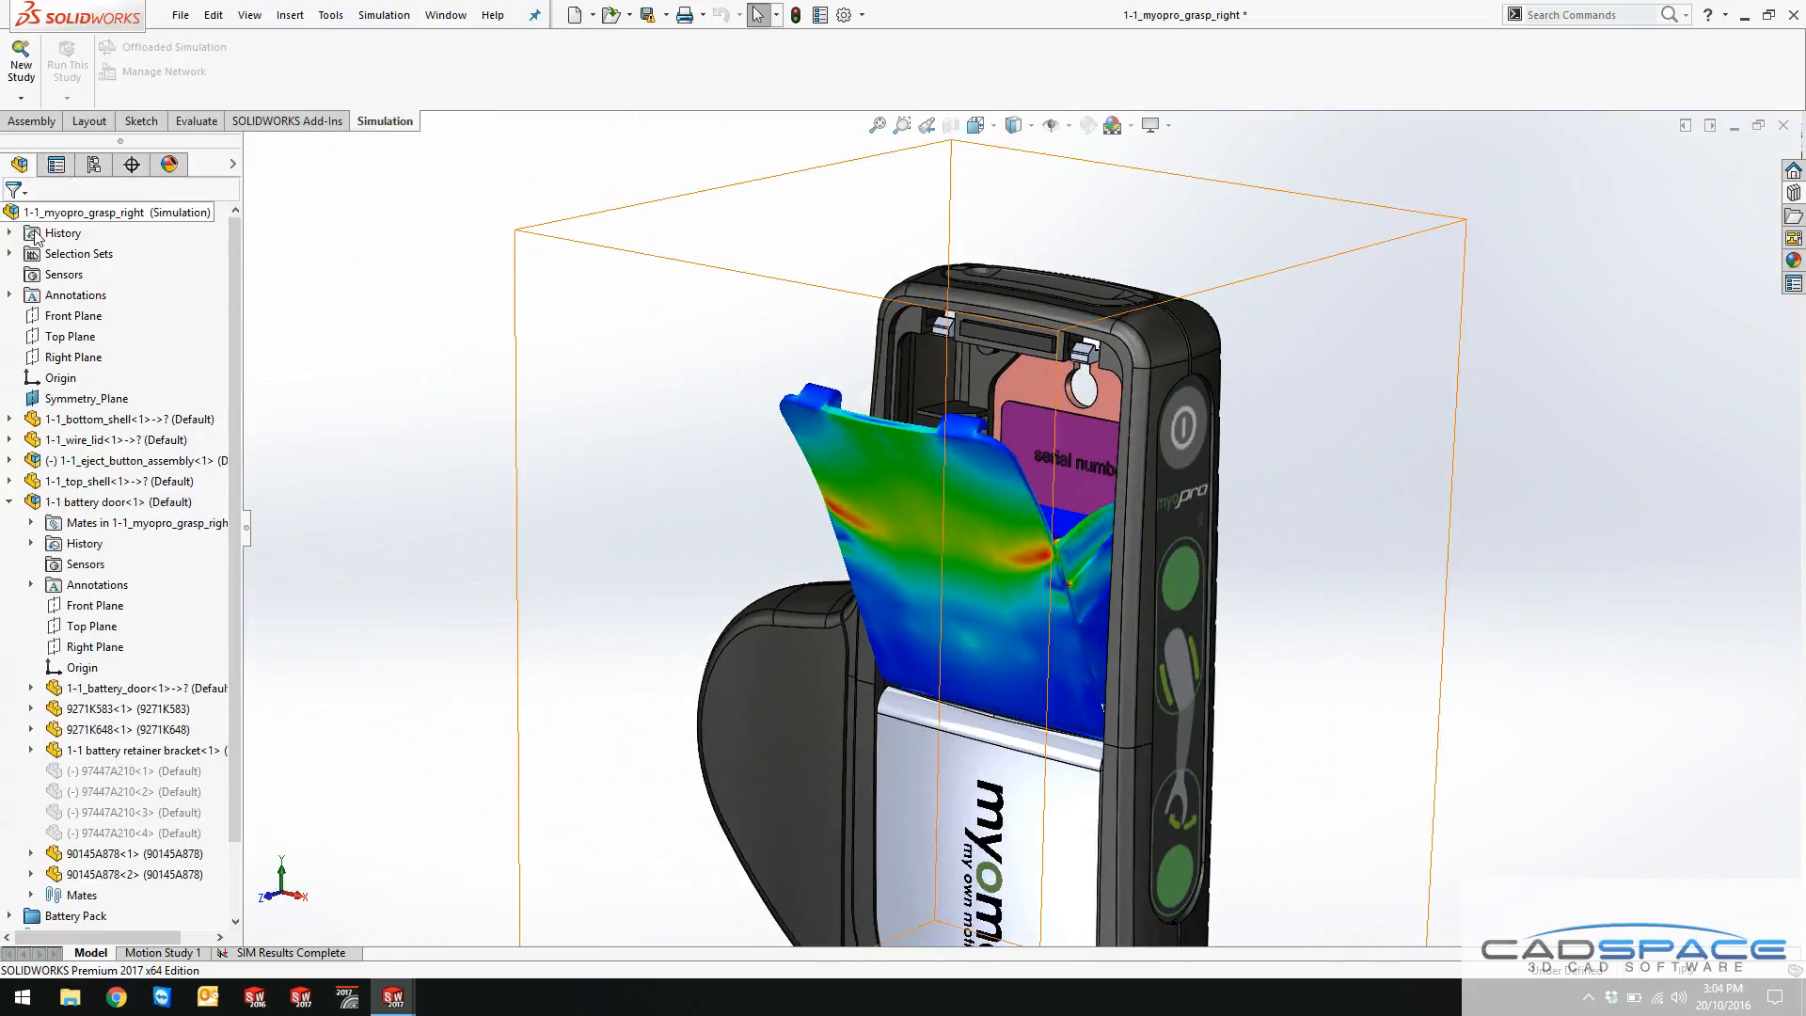